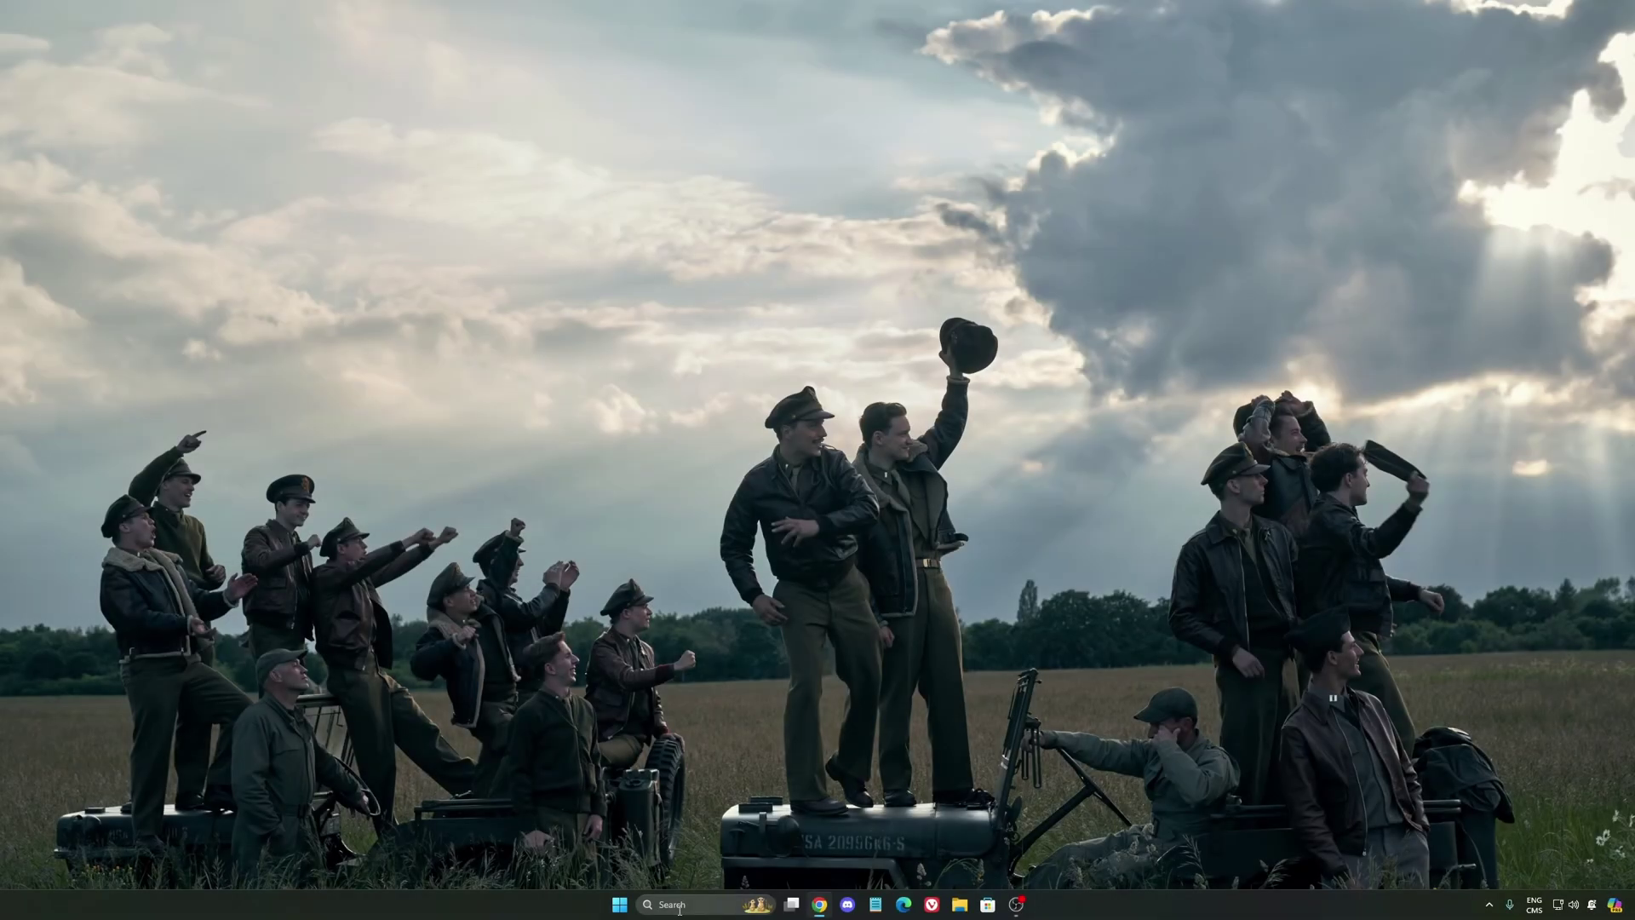
# Launch Windows Settings from taskbar search and go to the Gaming > Game Bar page.
pyautogui.click(678, 905)
pyautogui.write('settings')
pyautogui.press('BackSpace')
pyautogui.press('BackSpace')
pyautogui.press('BackSpace')
pyautogui.press('BackSpace')
pyautogui.press('BackSpace')
pyautogui.write('i')
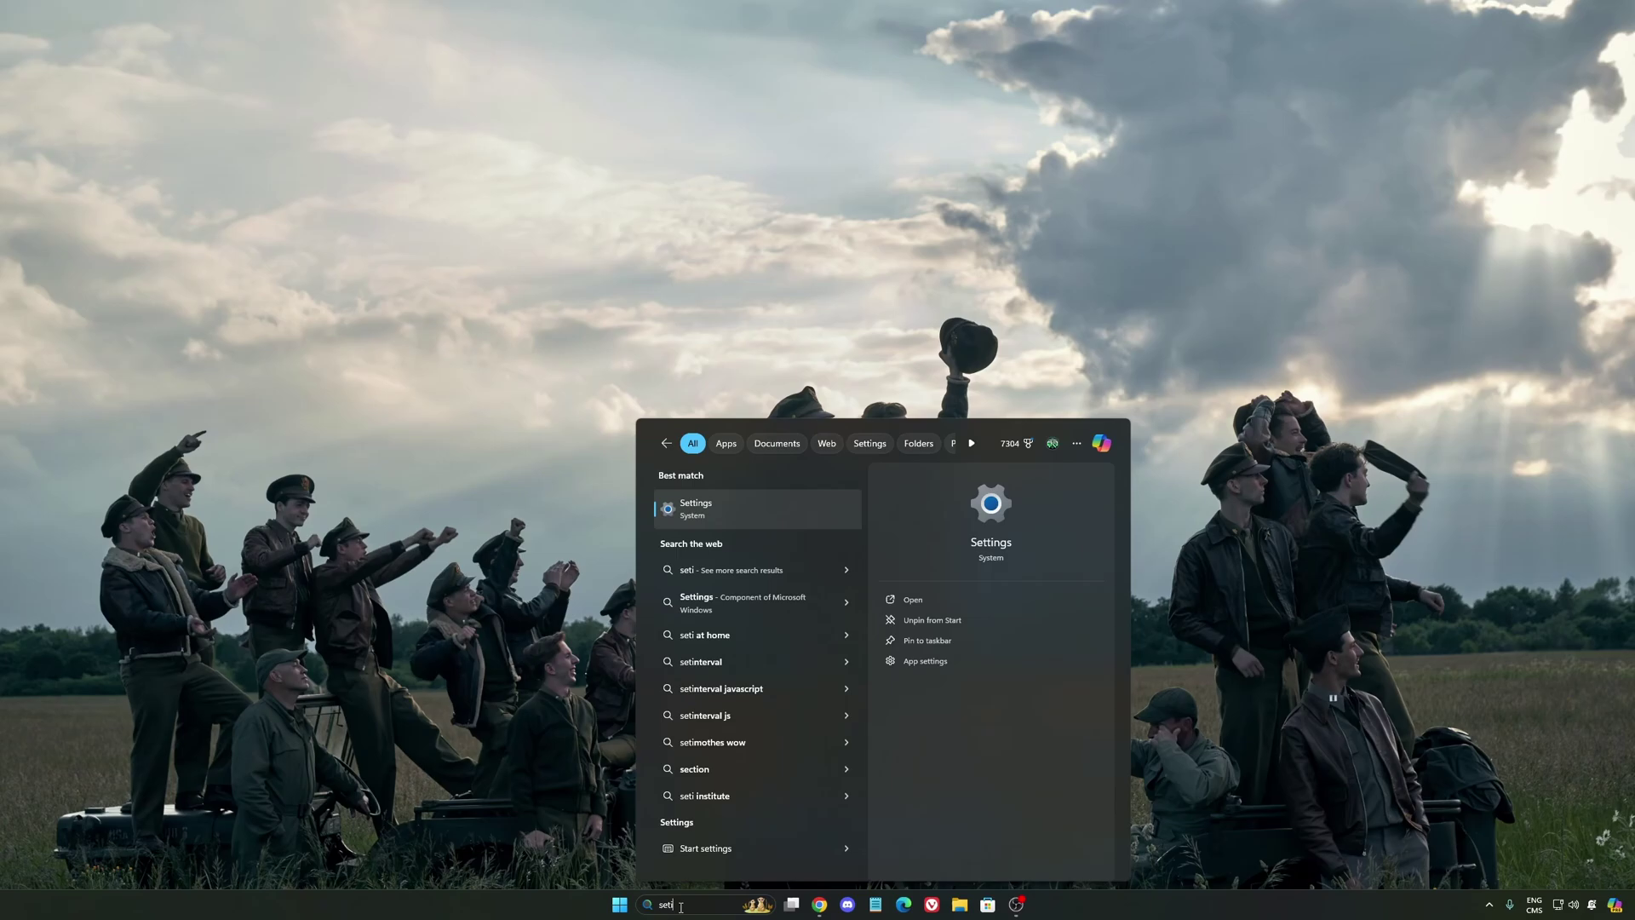
pyautogui.press('Return')
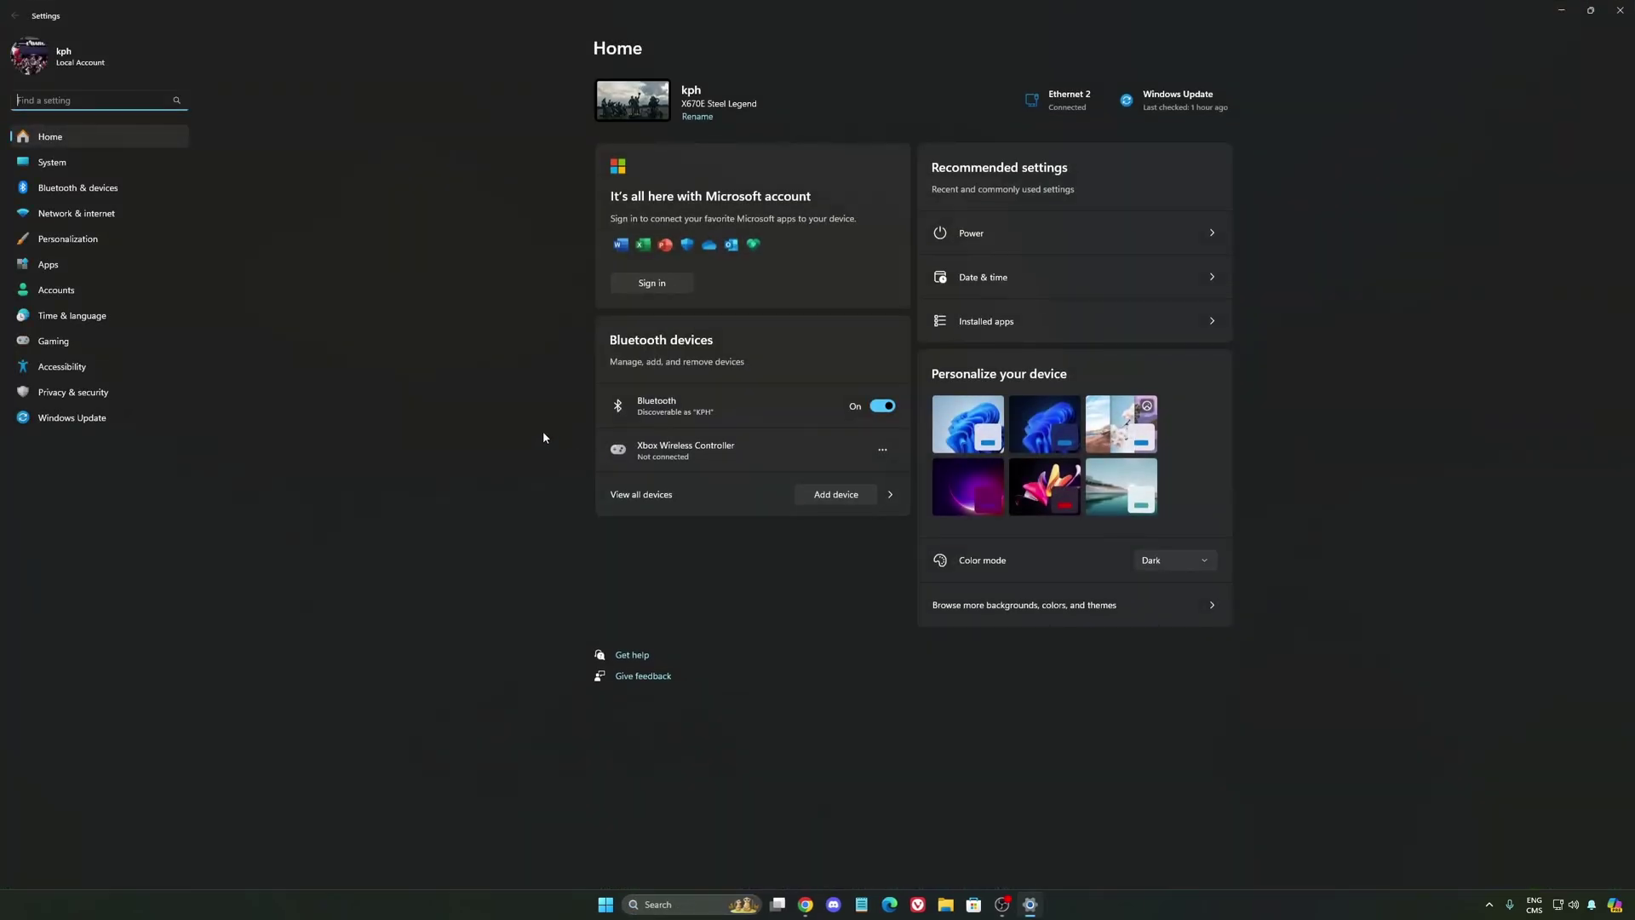
pyautogui.click(63, 347)
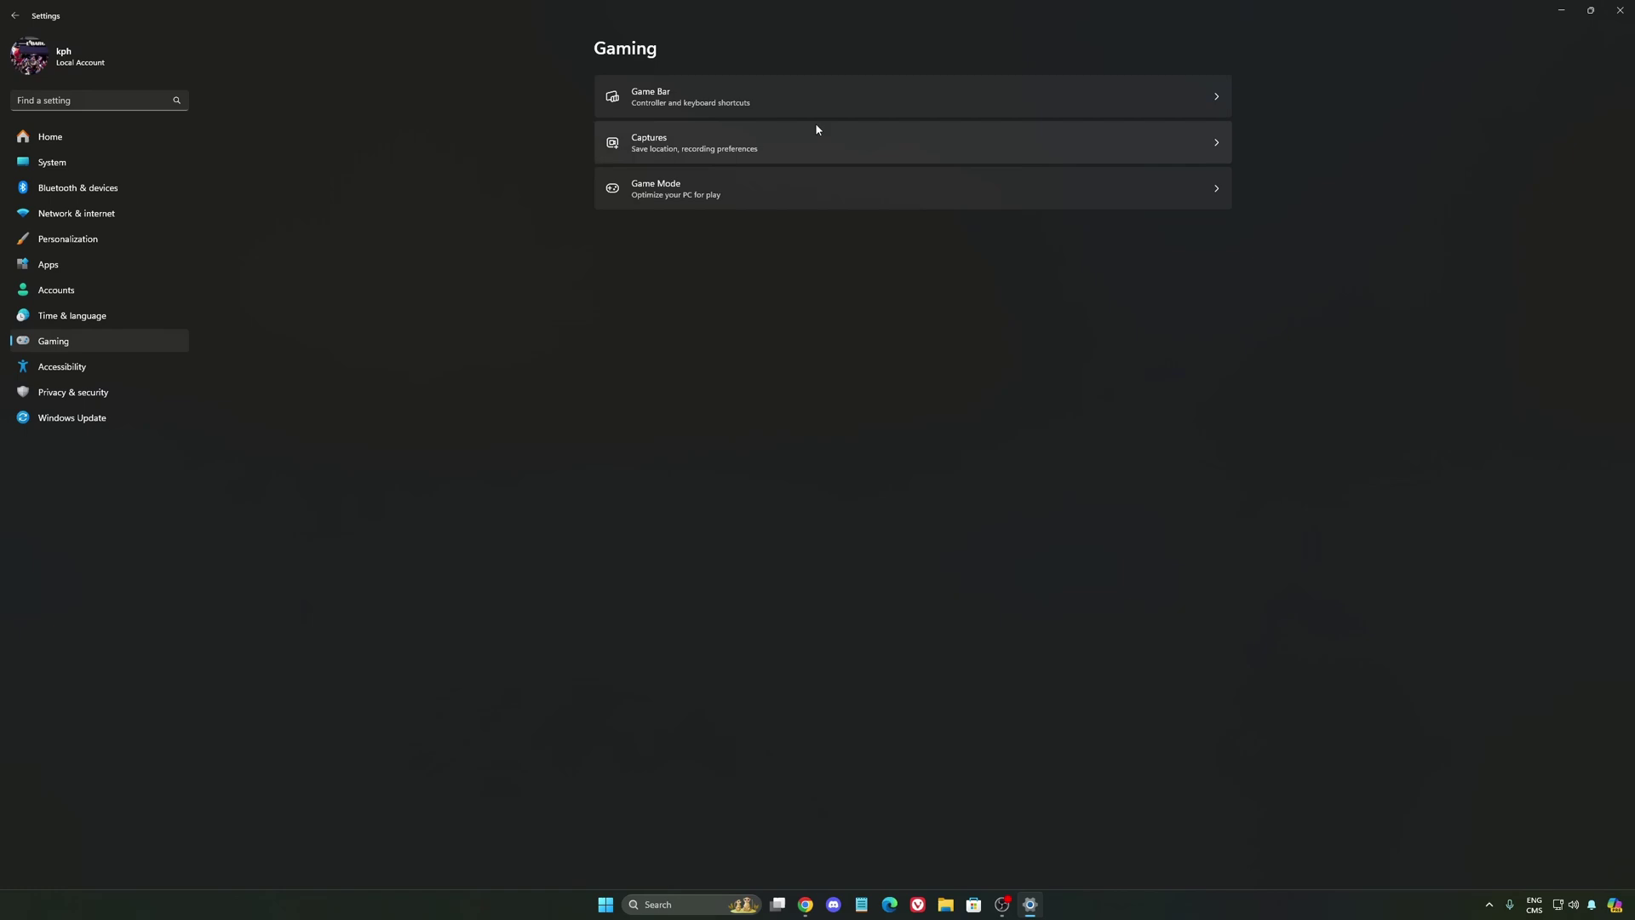
pyautogui.click(700, 93)
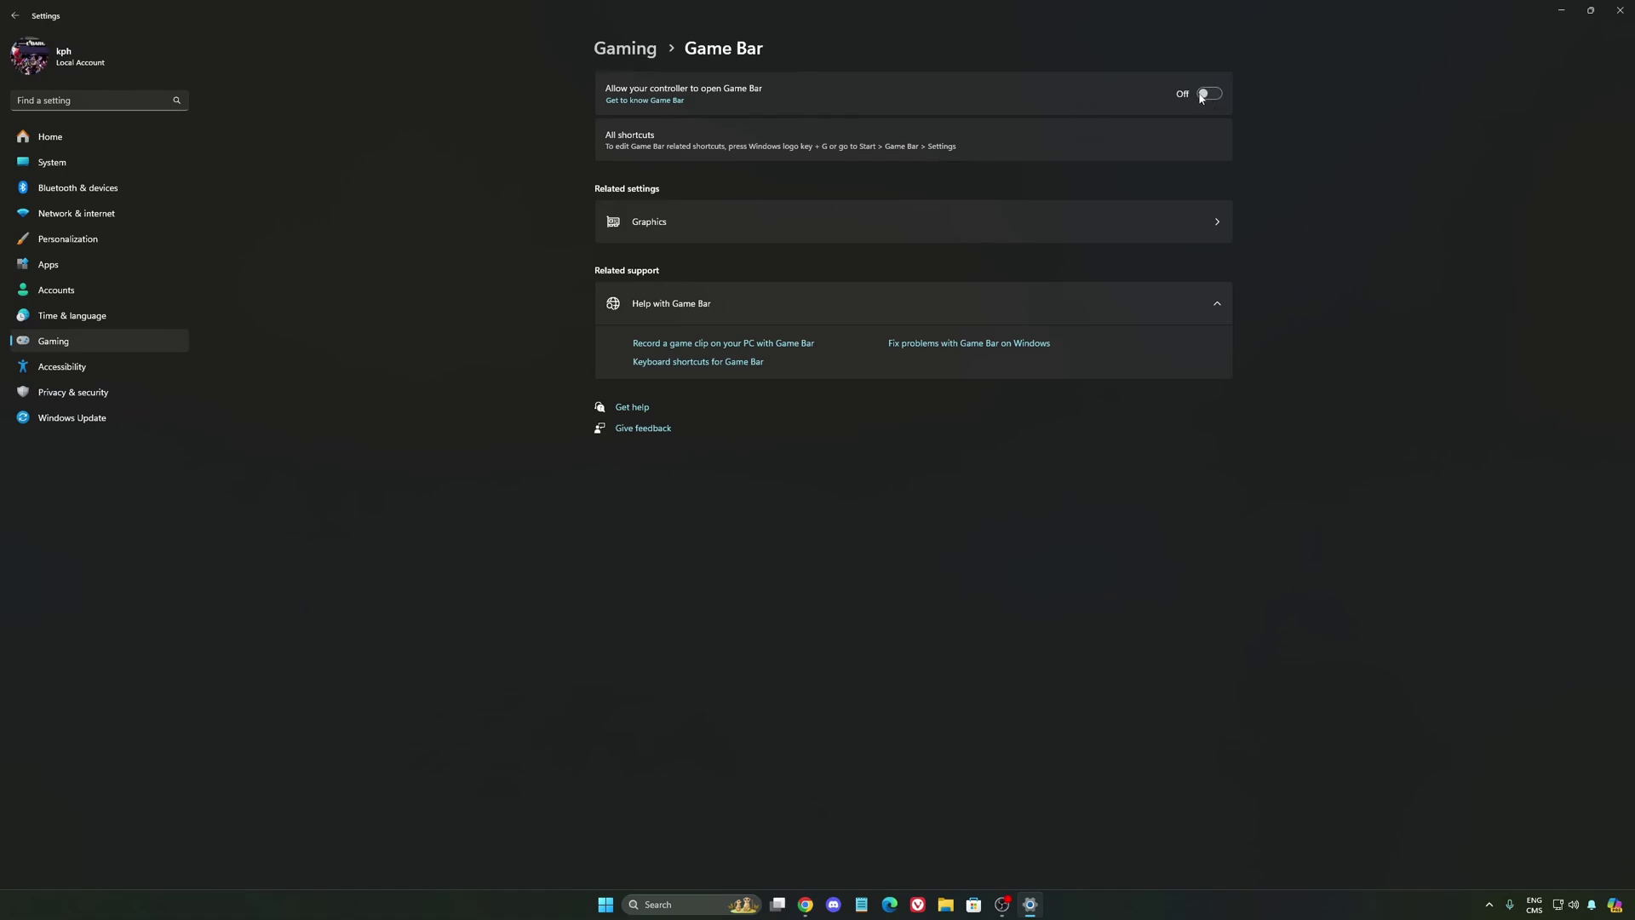
# Review the default graphics settings and the Captures page, then confirm Game Mode is On.
pyautogui.click(766, 227)
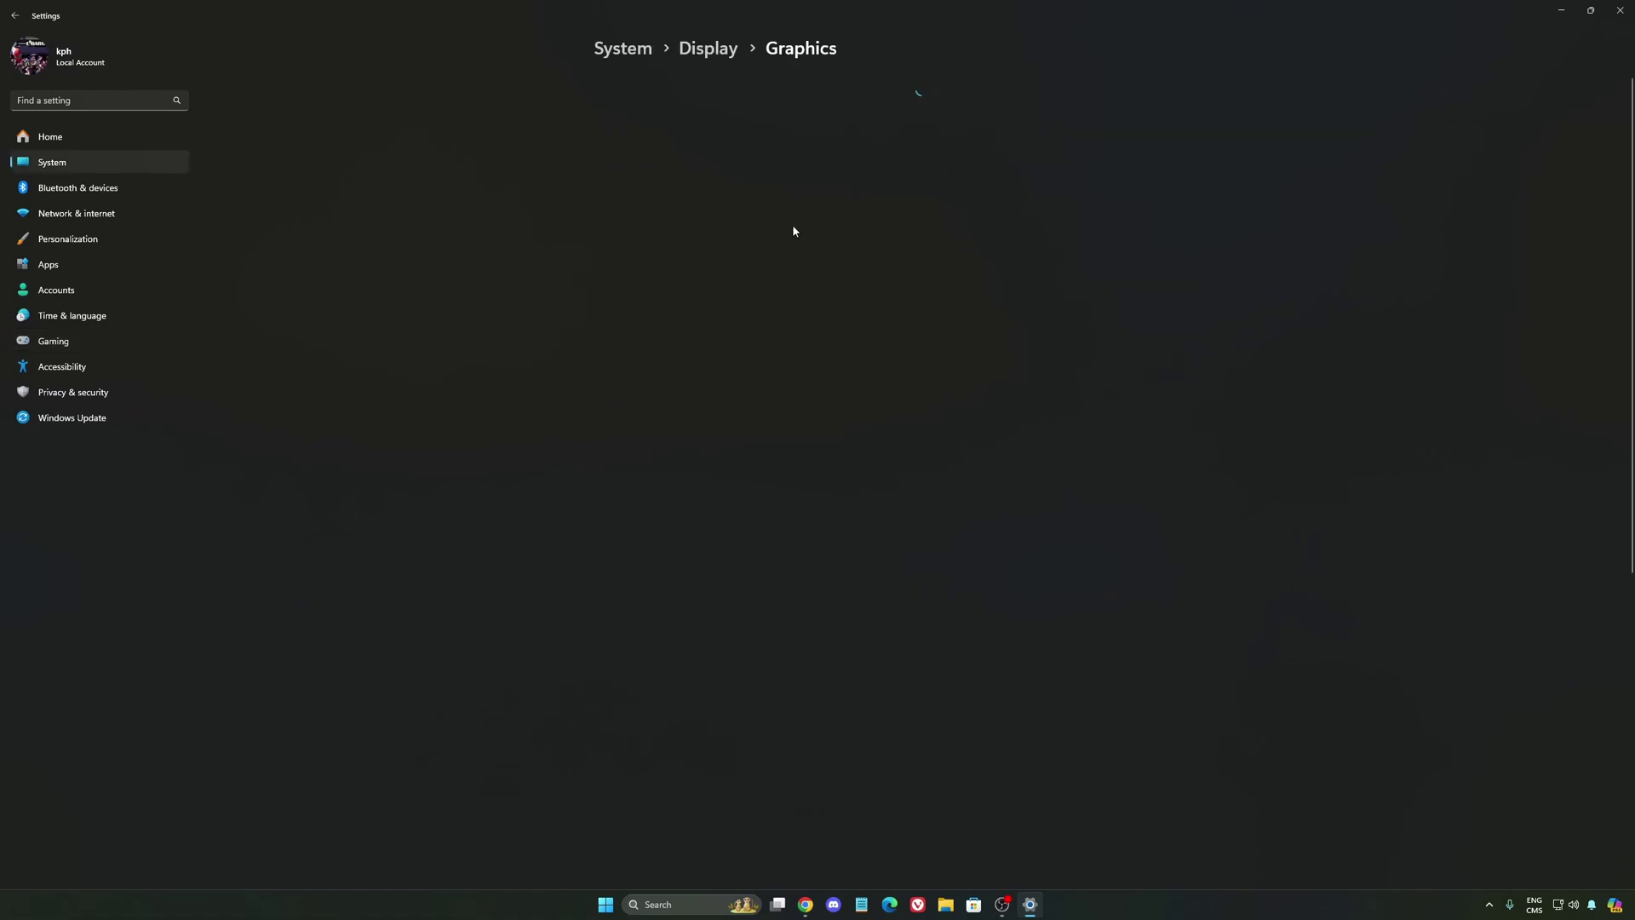
pyautogui.click(657, 113)
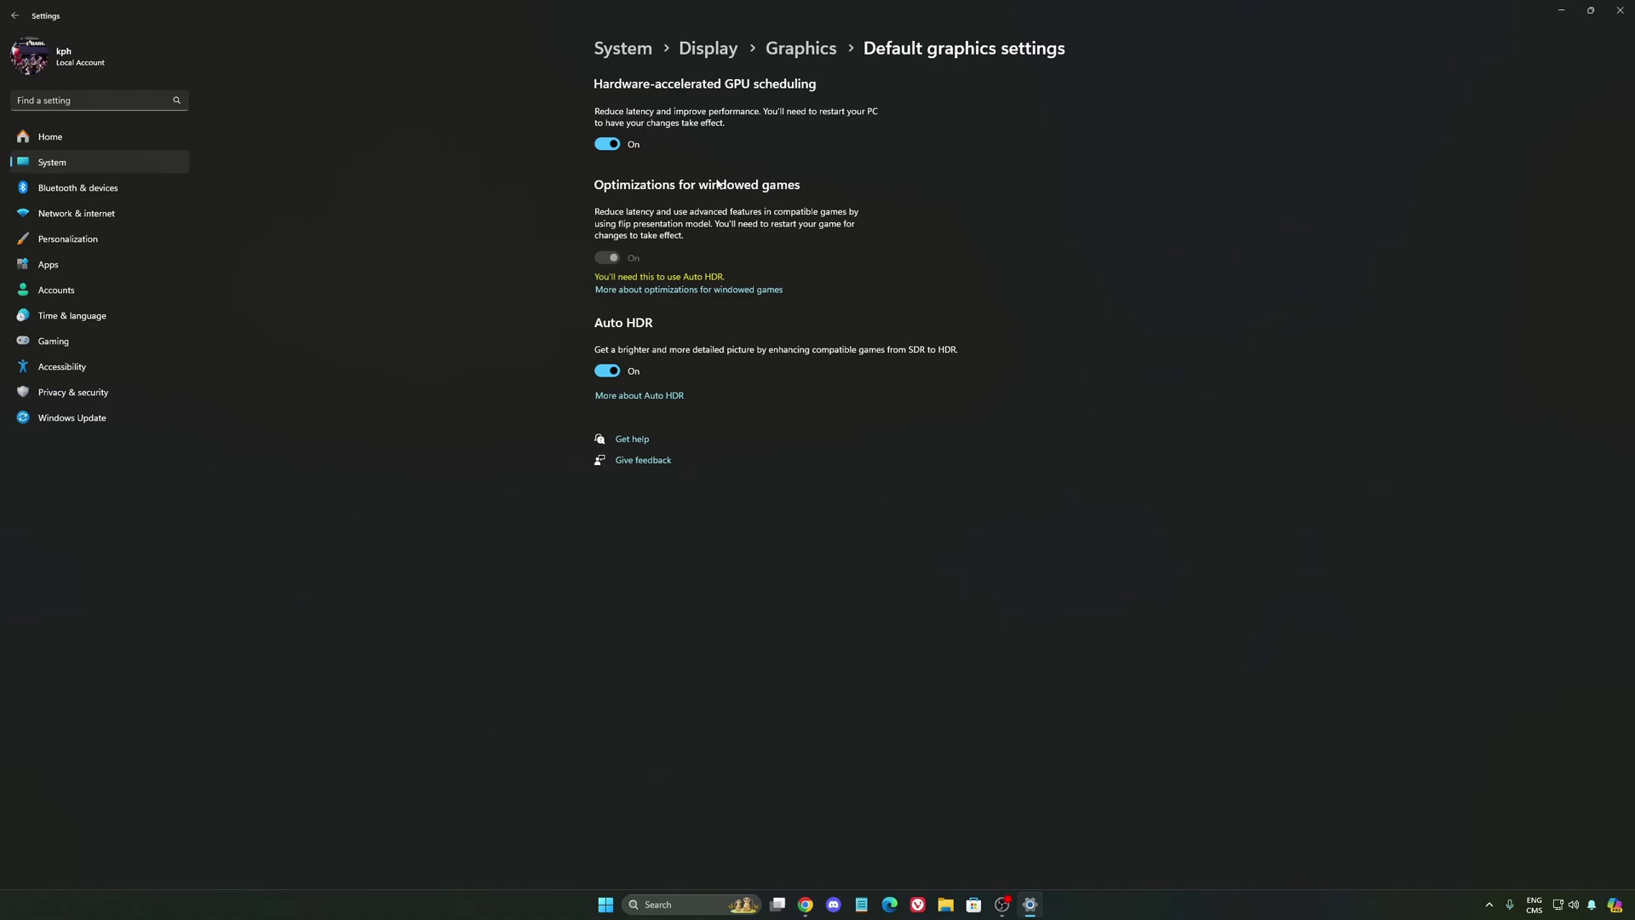
pyautogui.click(170, 340)
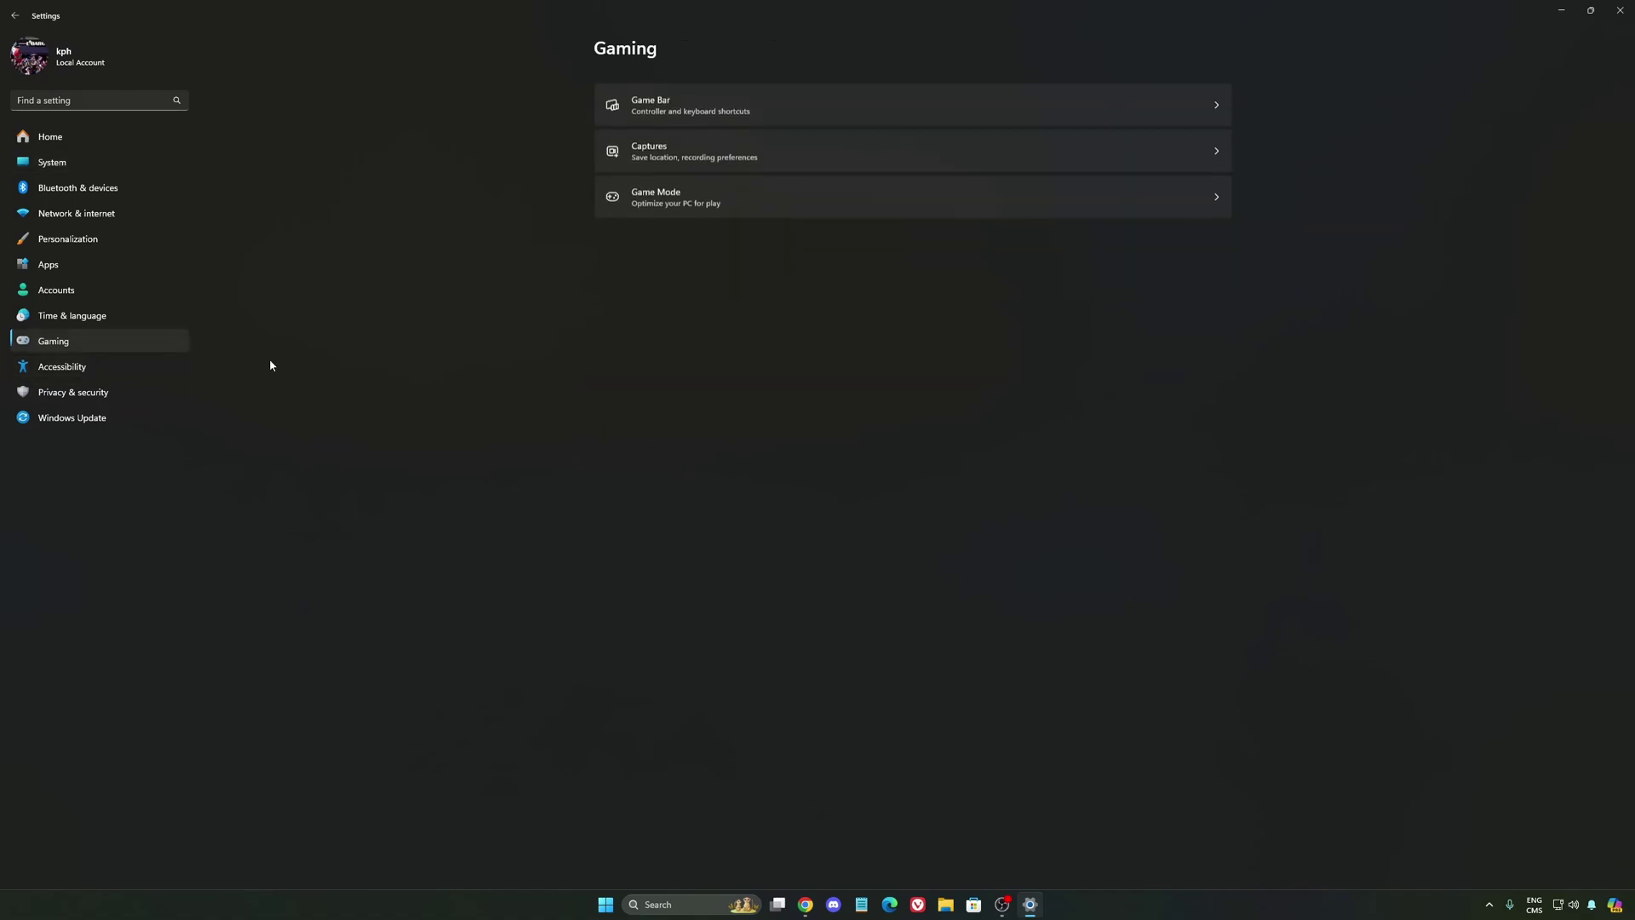
pyautogui.click(810, 158)
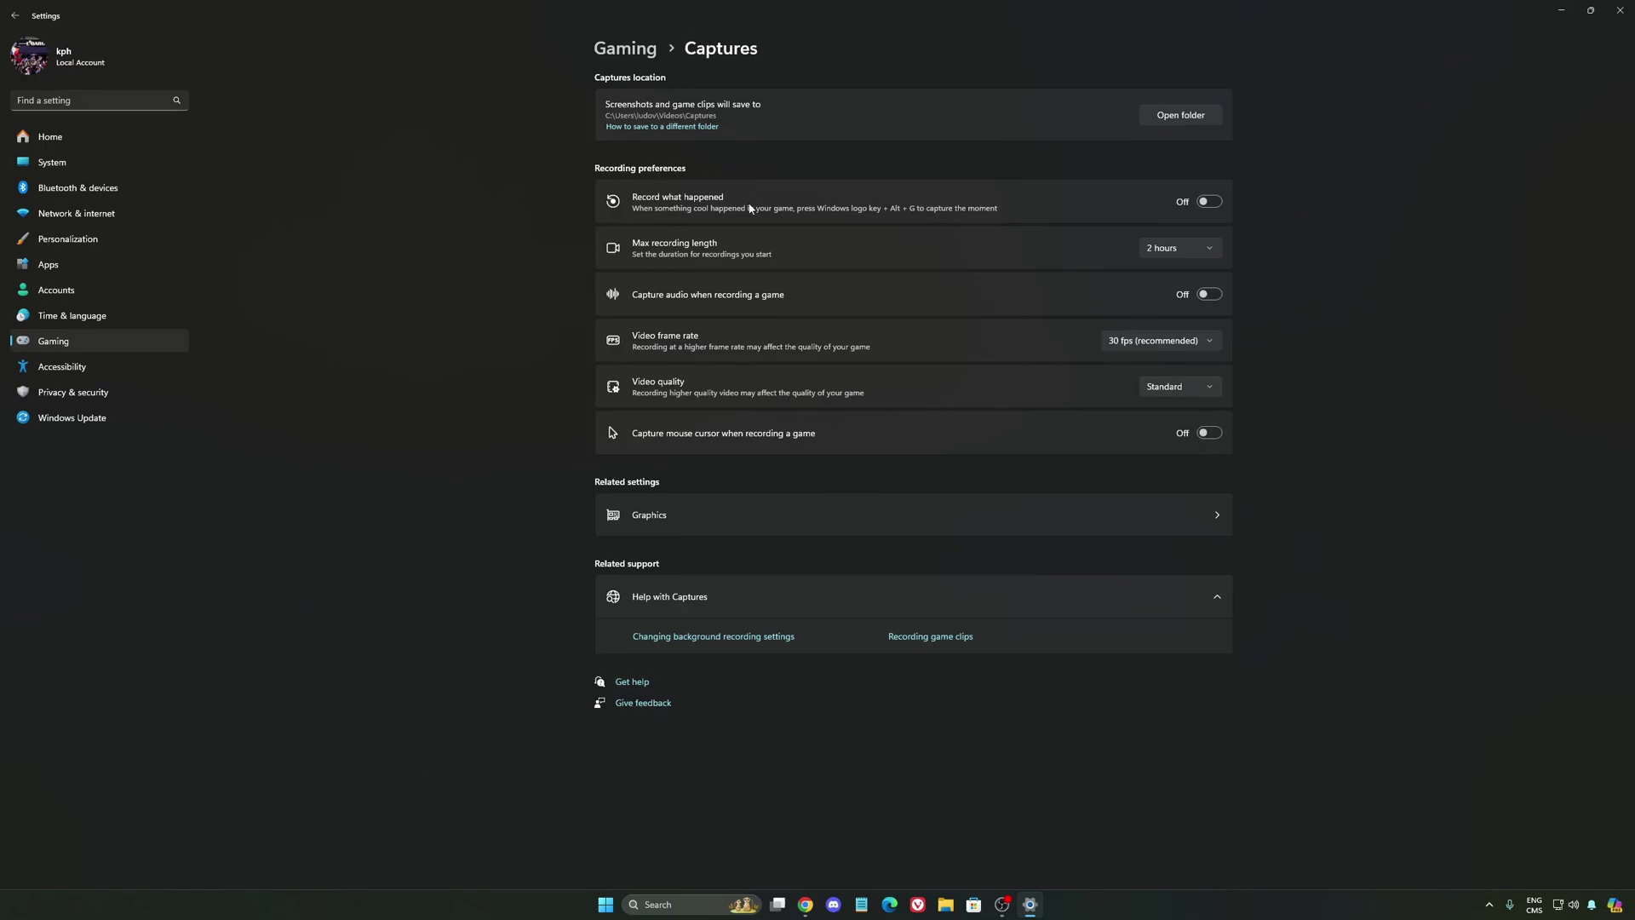
pyautogui.click(105, 347)
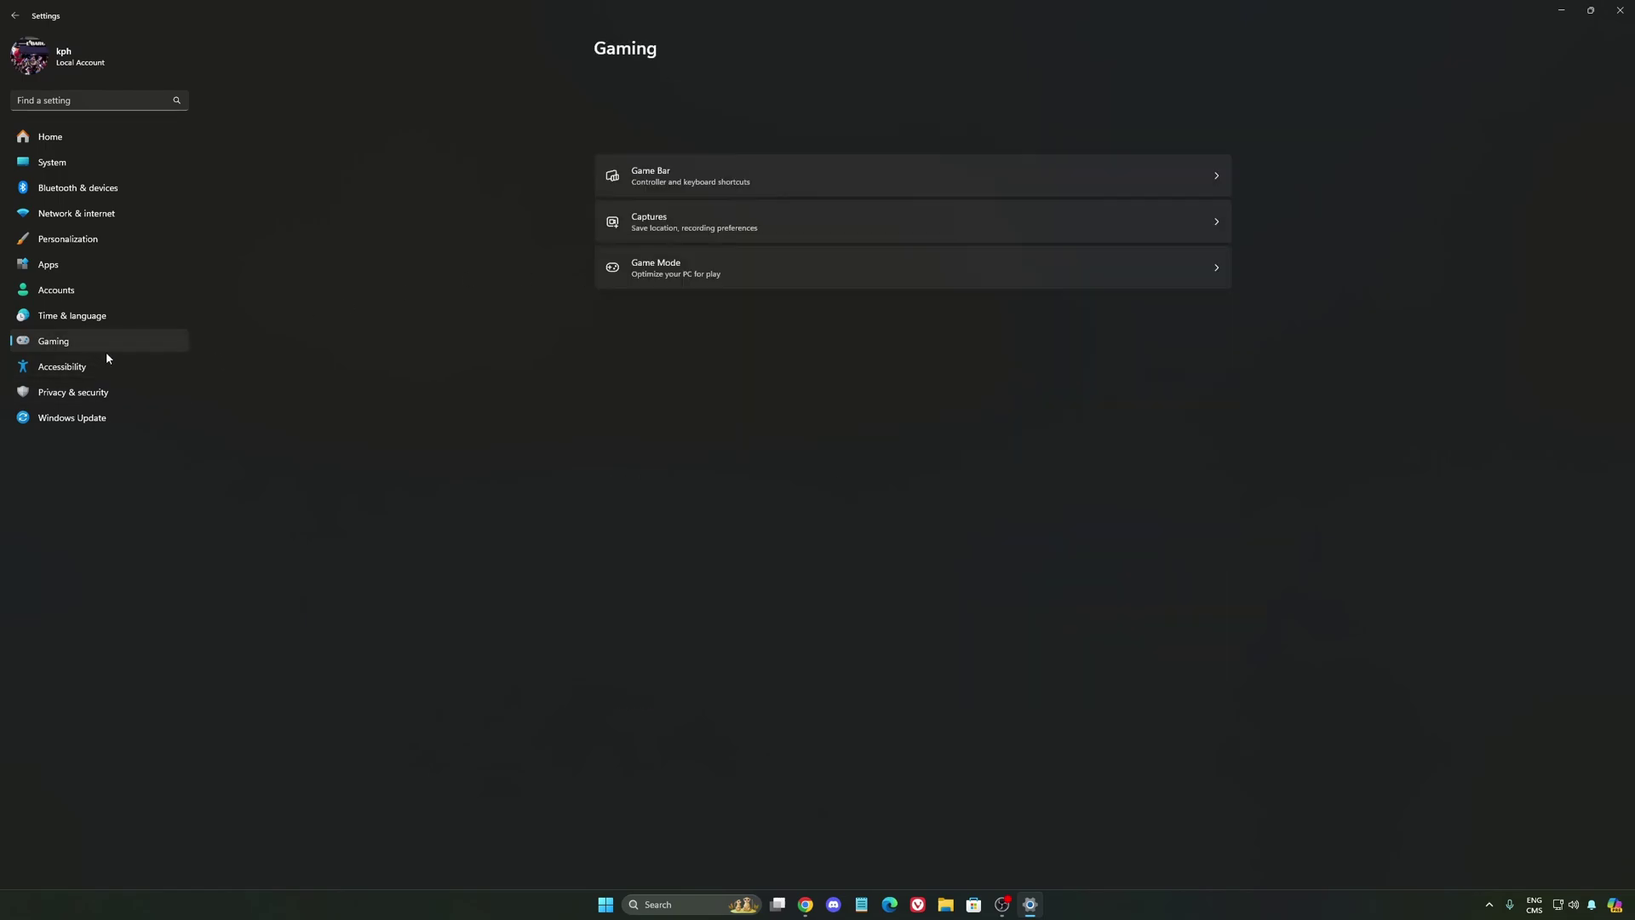
pyautogui.click(756, 190)
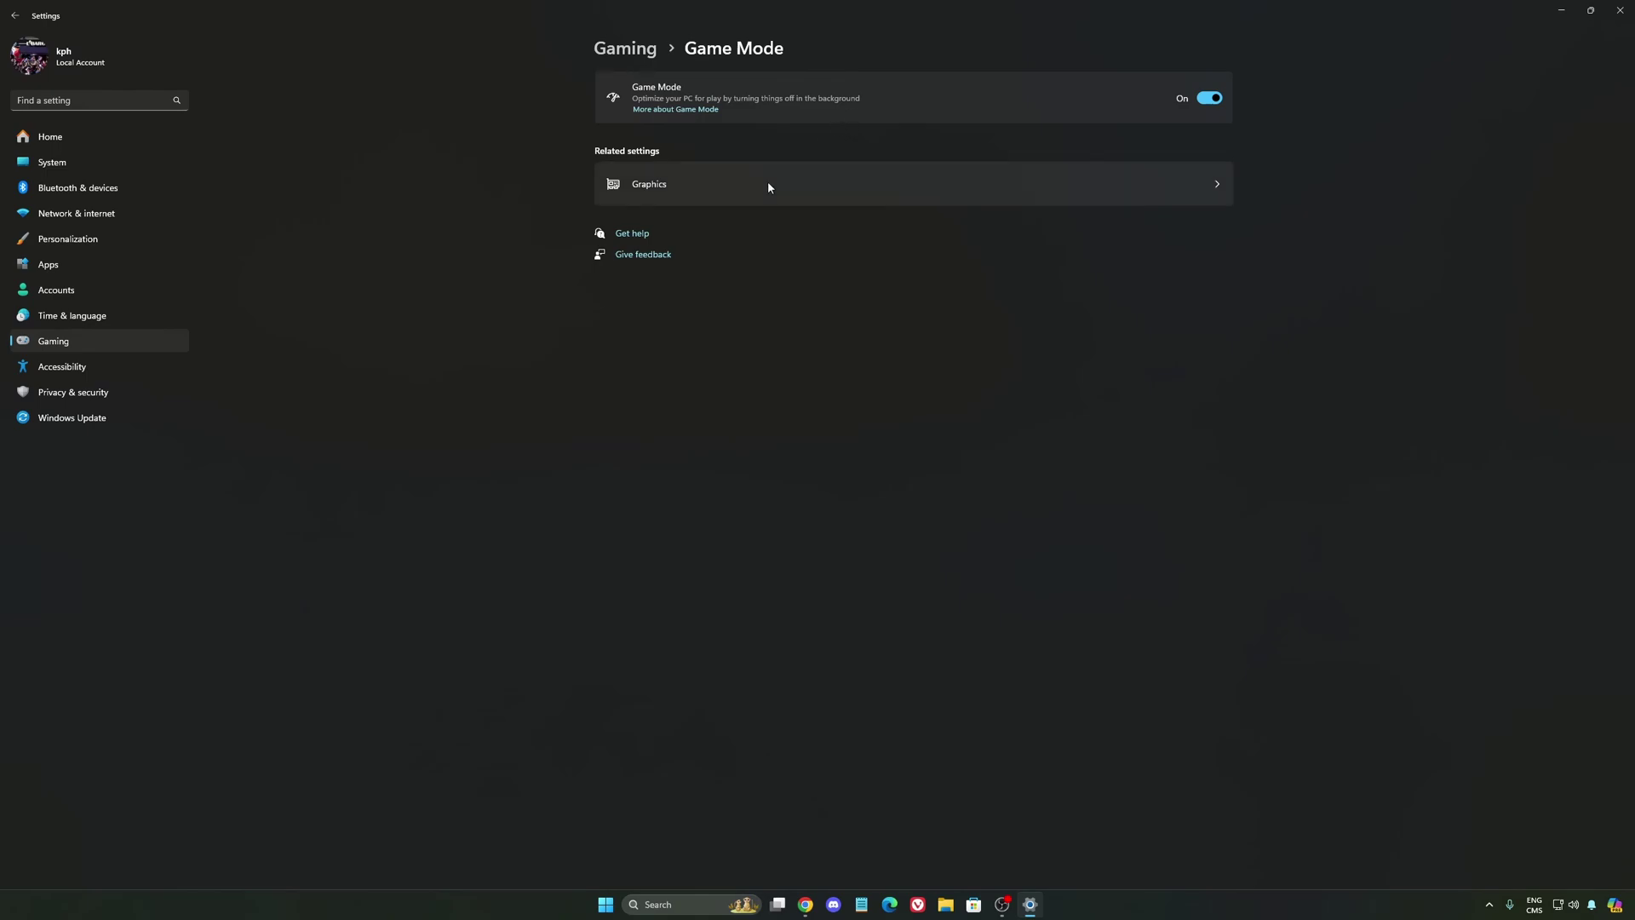
# Leave System > Power mode on Balanced, then confirm Windows Update reports up to date.
pyautogui.click(73, 161)
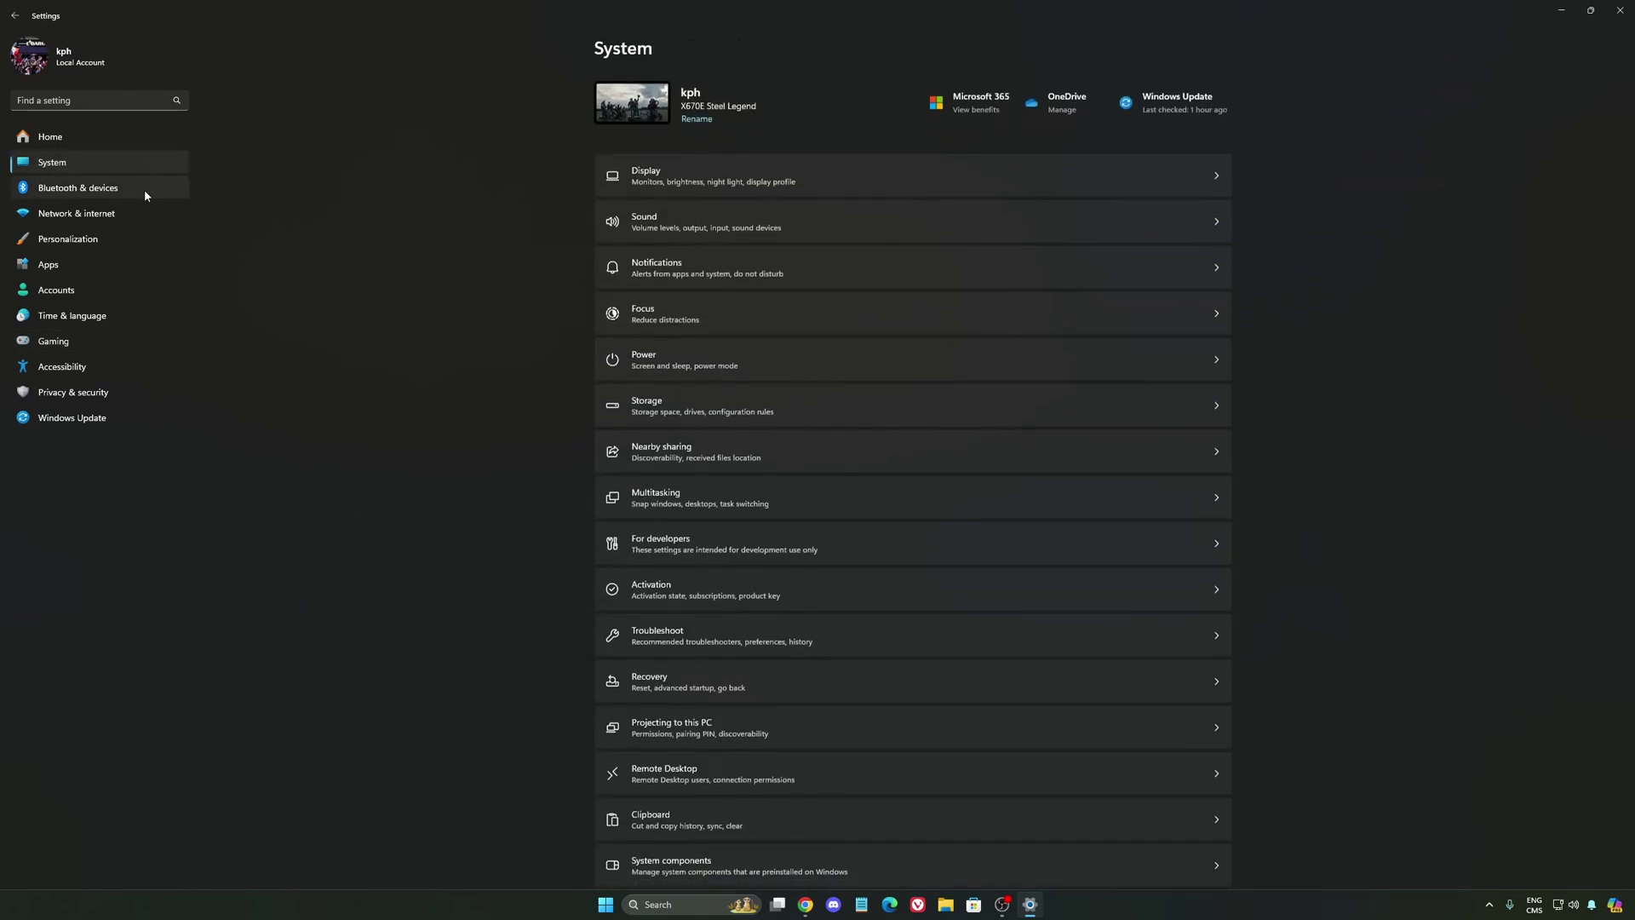
pyautogui.click(724, 364)
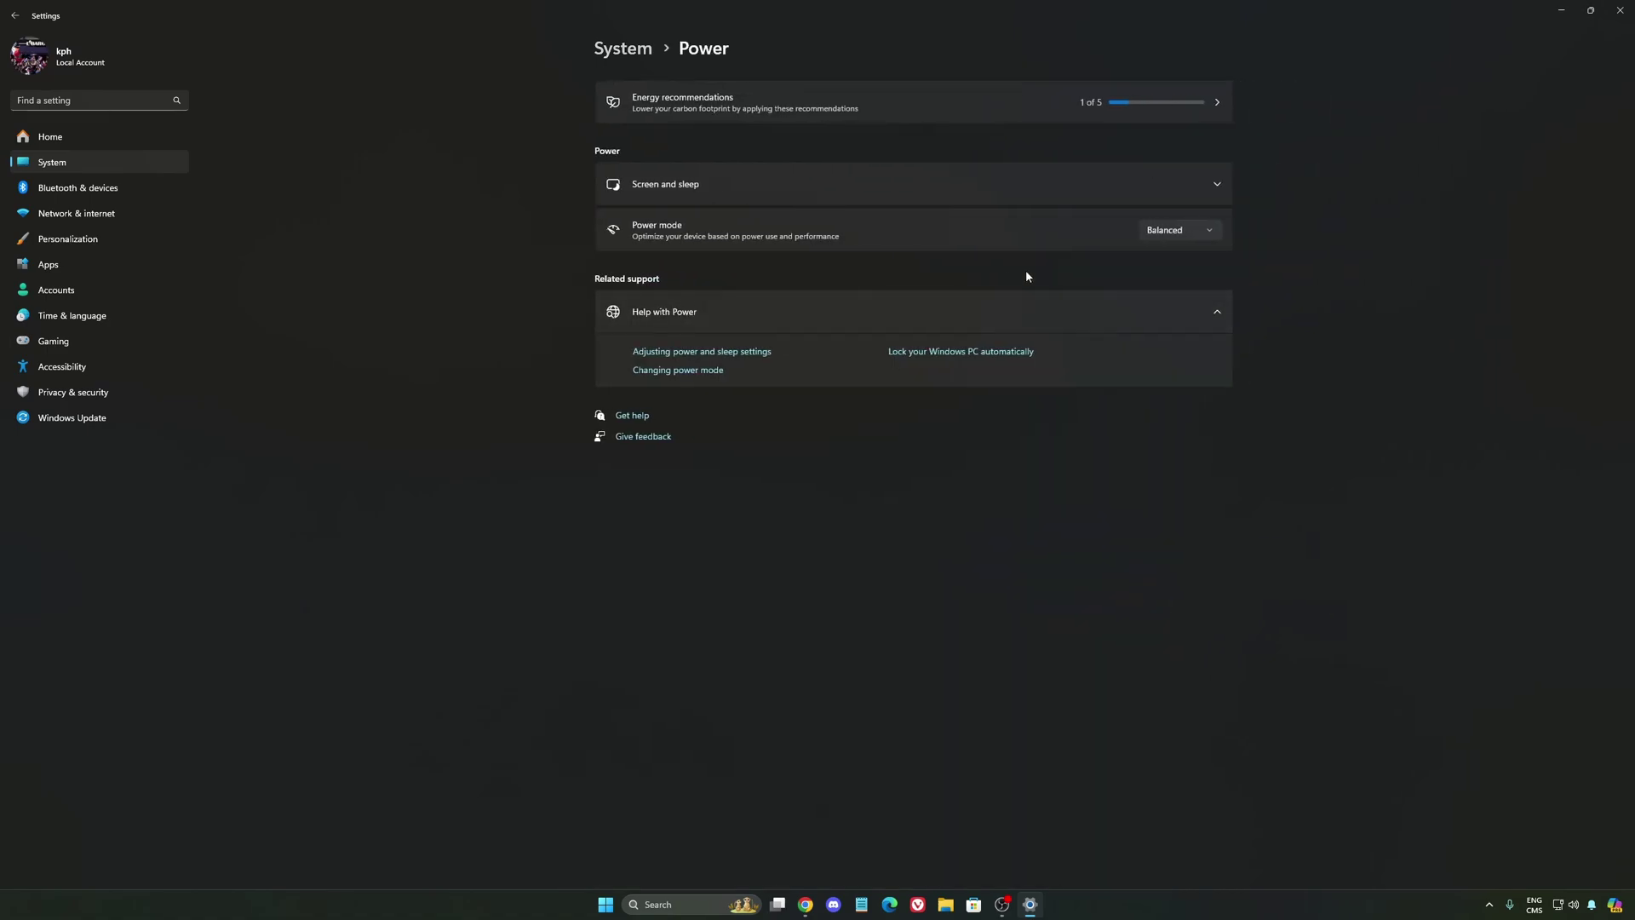
pyautogui.click(1201, 231)
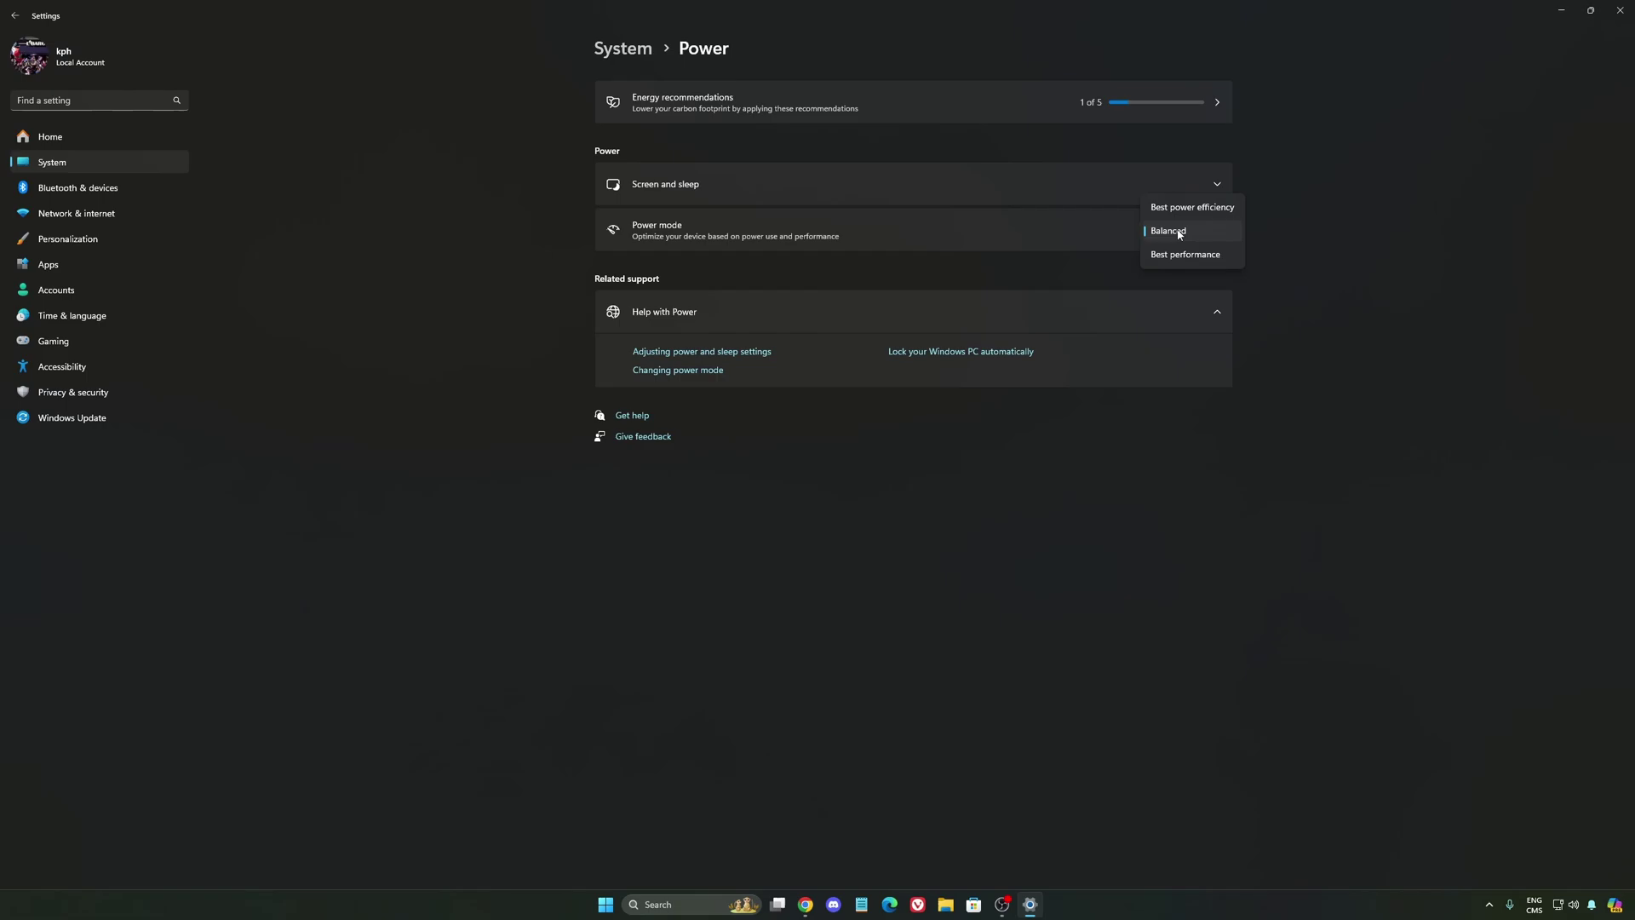
pyautogui.click(1165, 231)
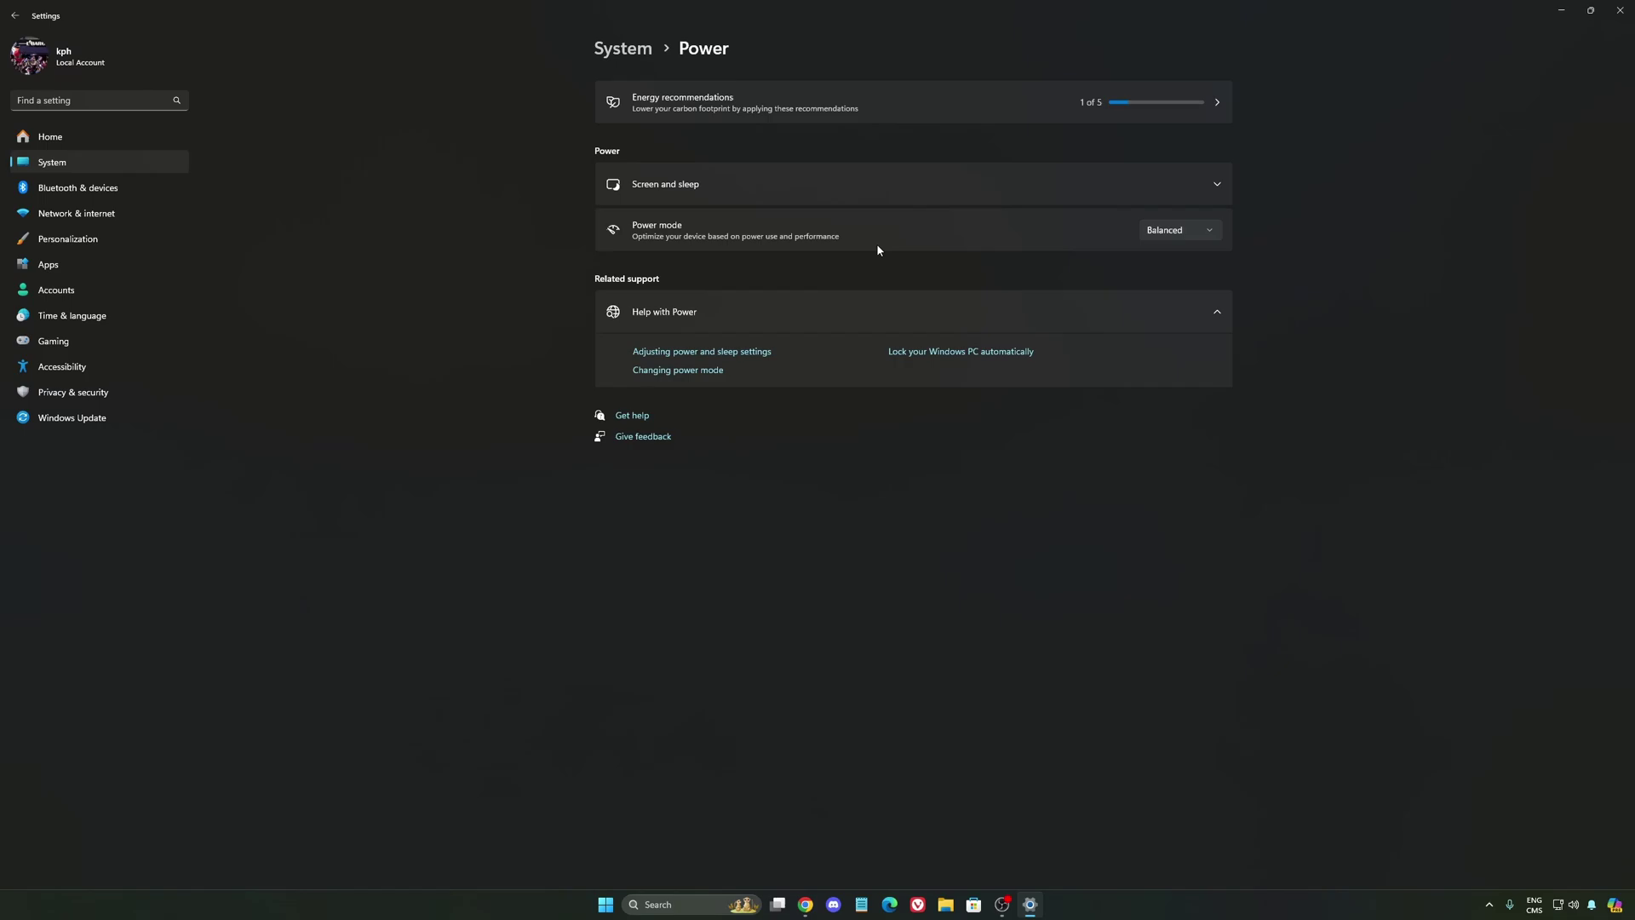
pyautogui.click(1175, 230)
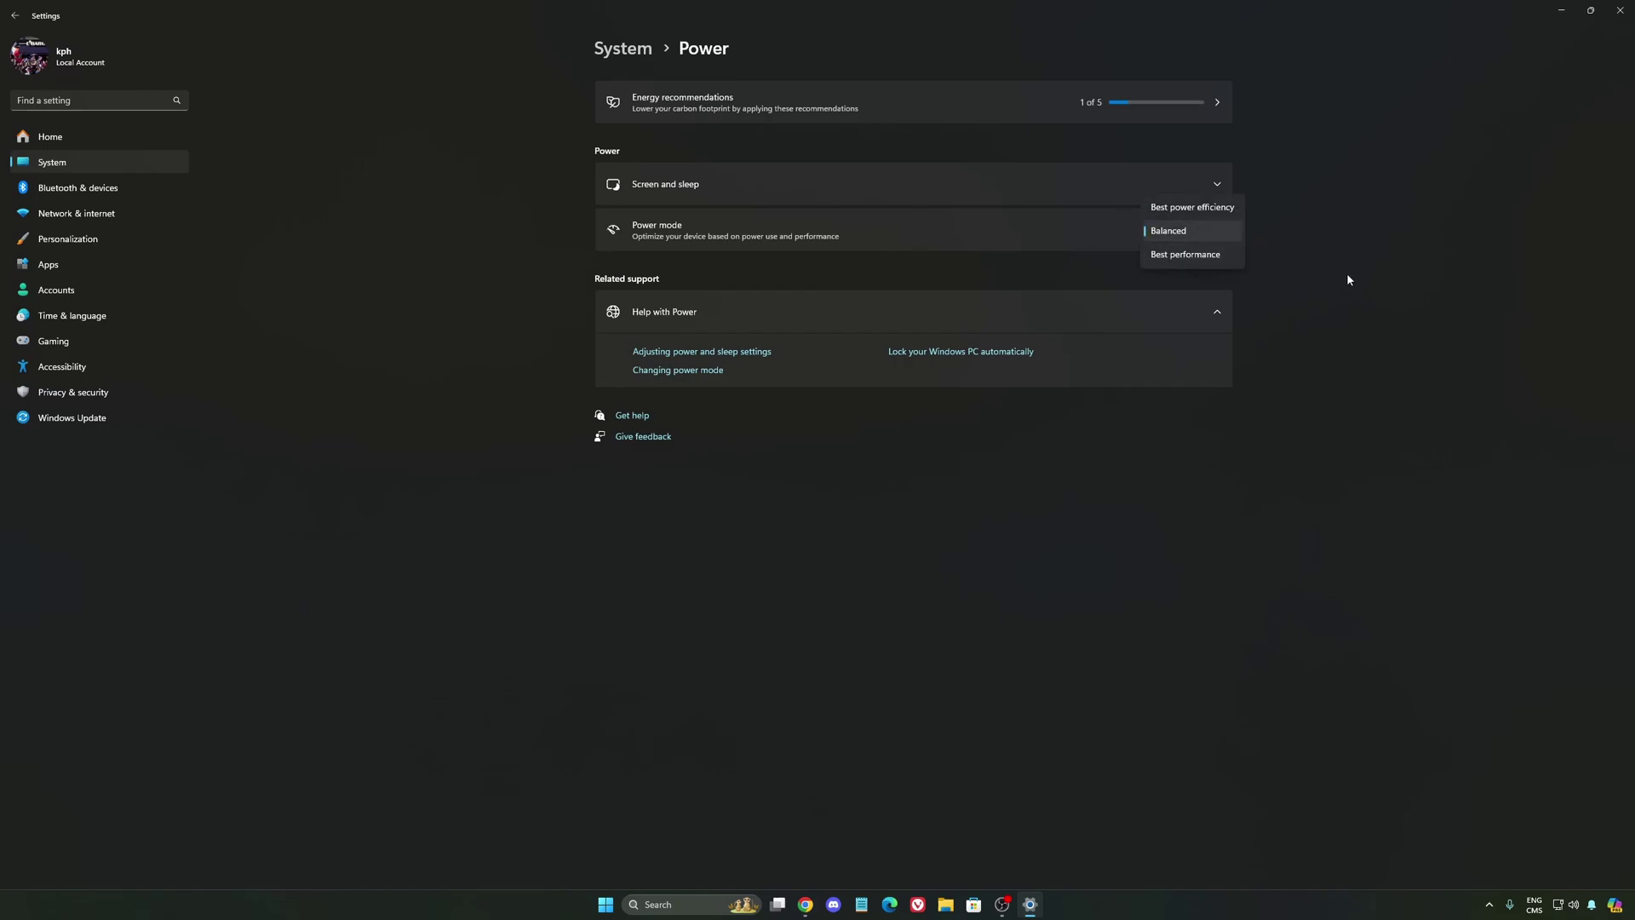
pyautogui.click(1201, 236)
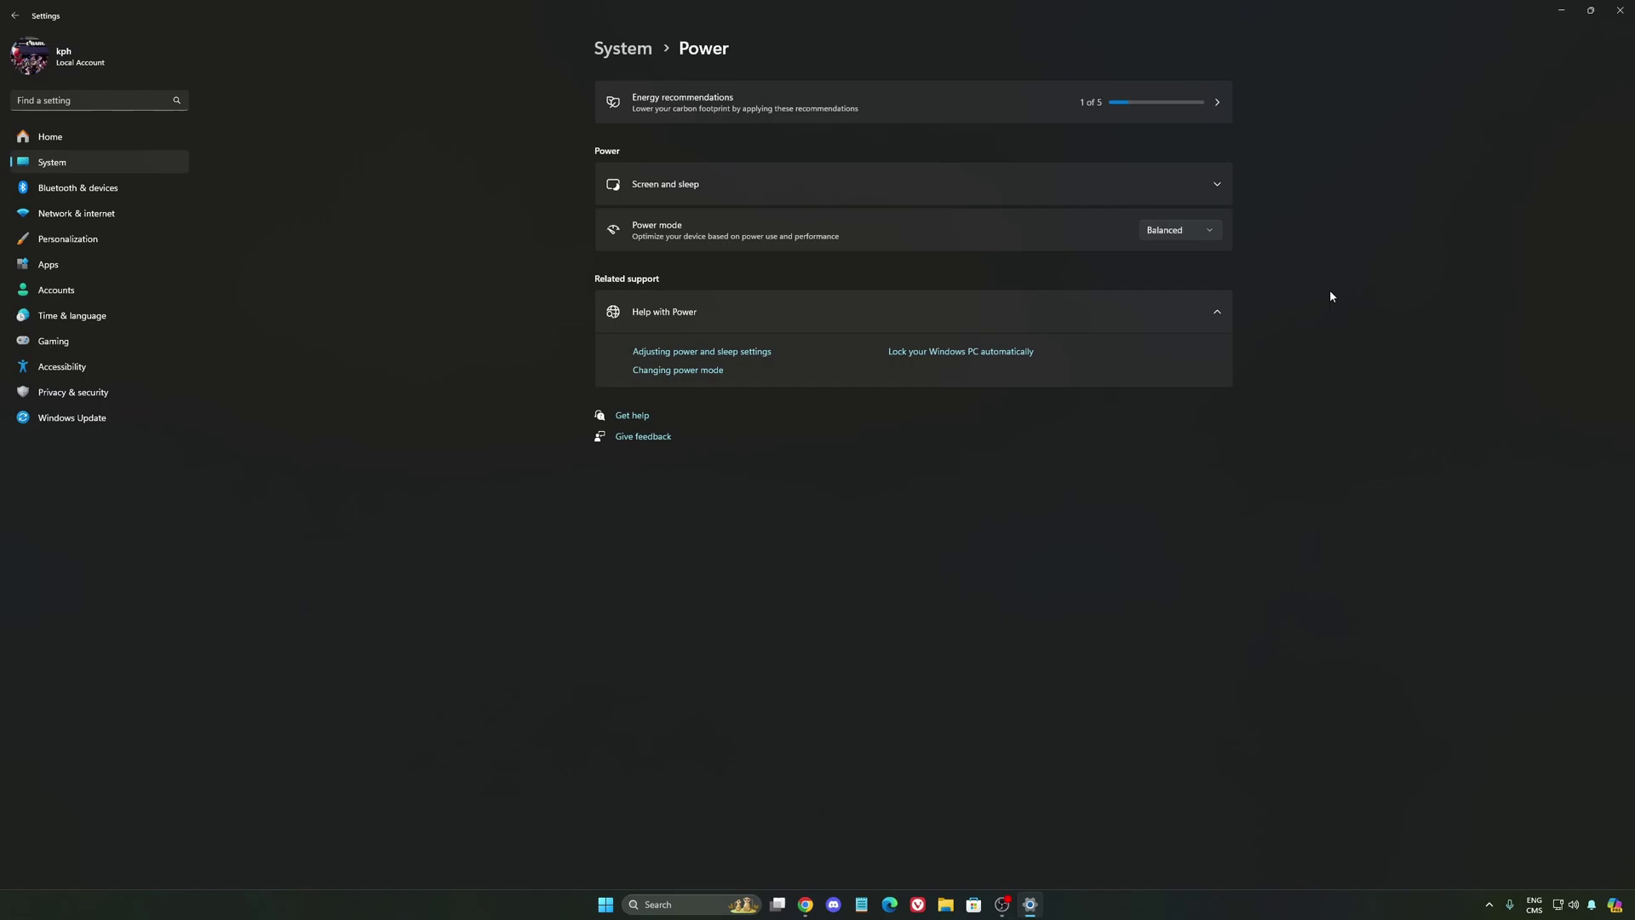
pyautogui.click(91, 143)
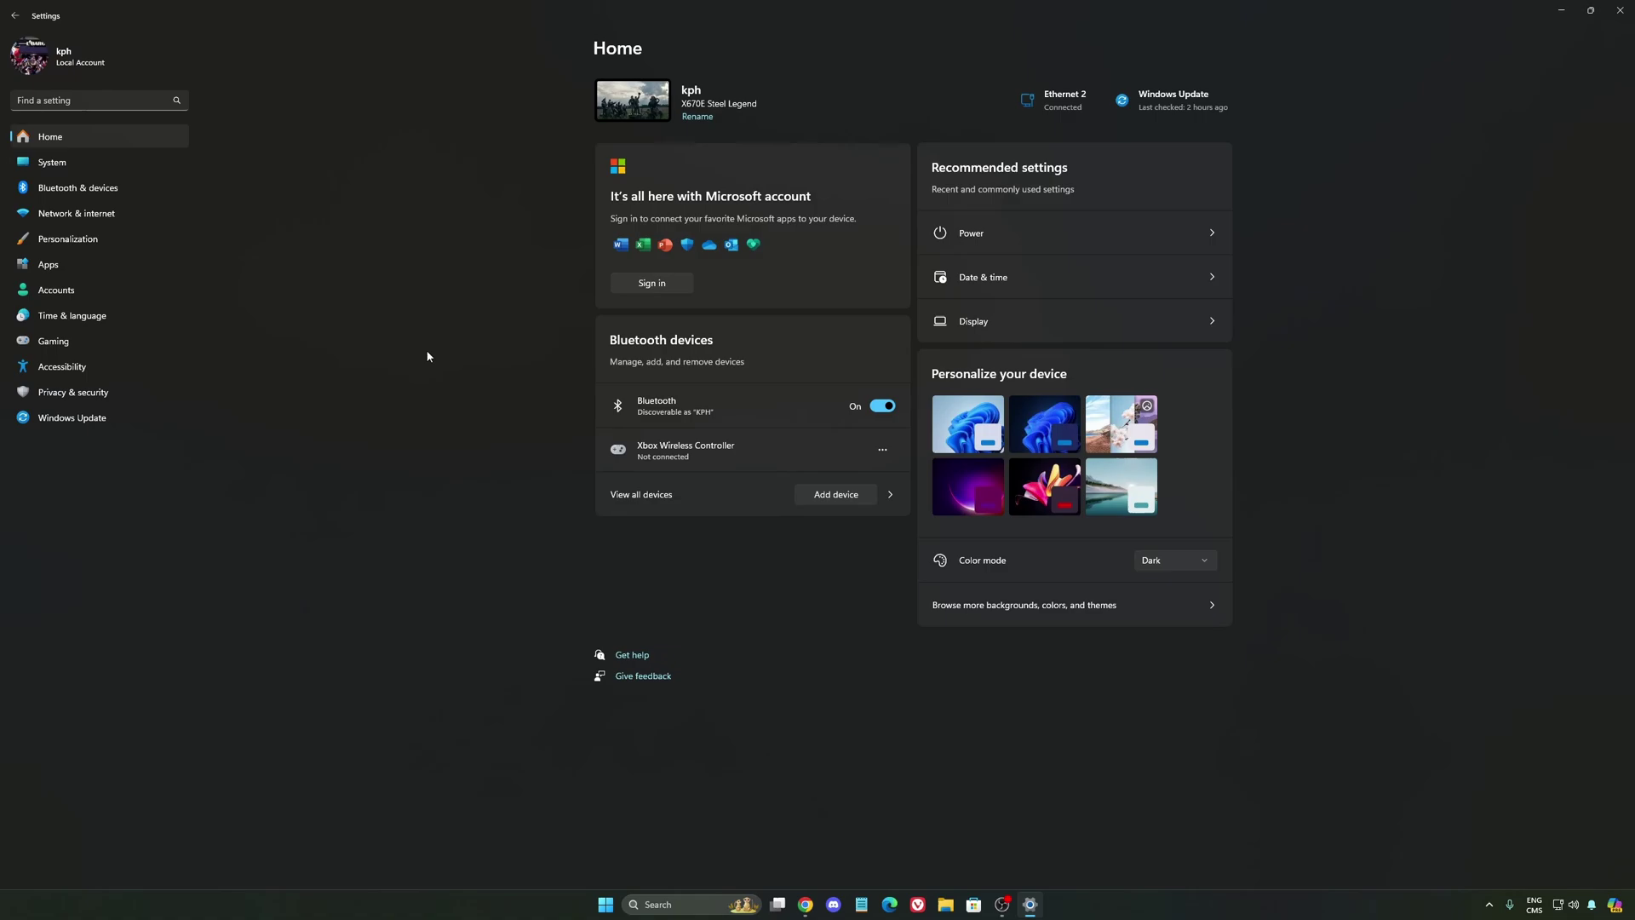
pyautogui.click(81, 419)
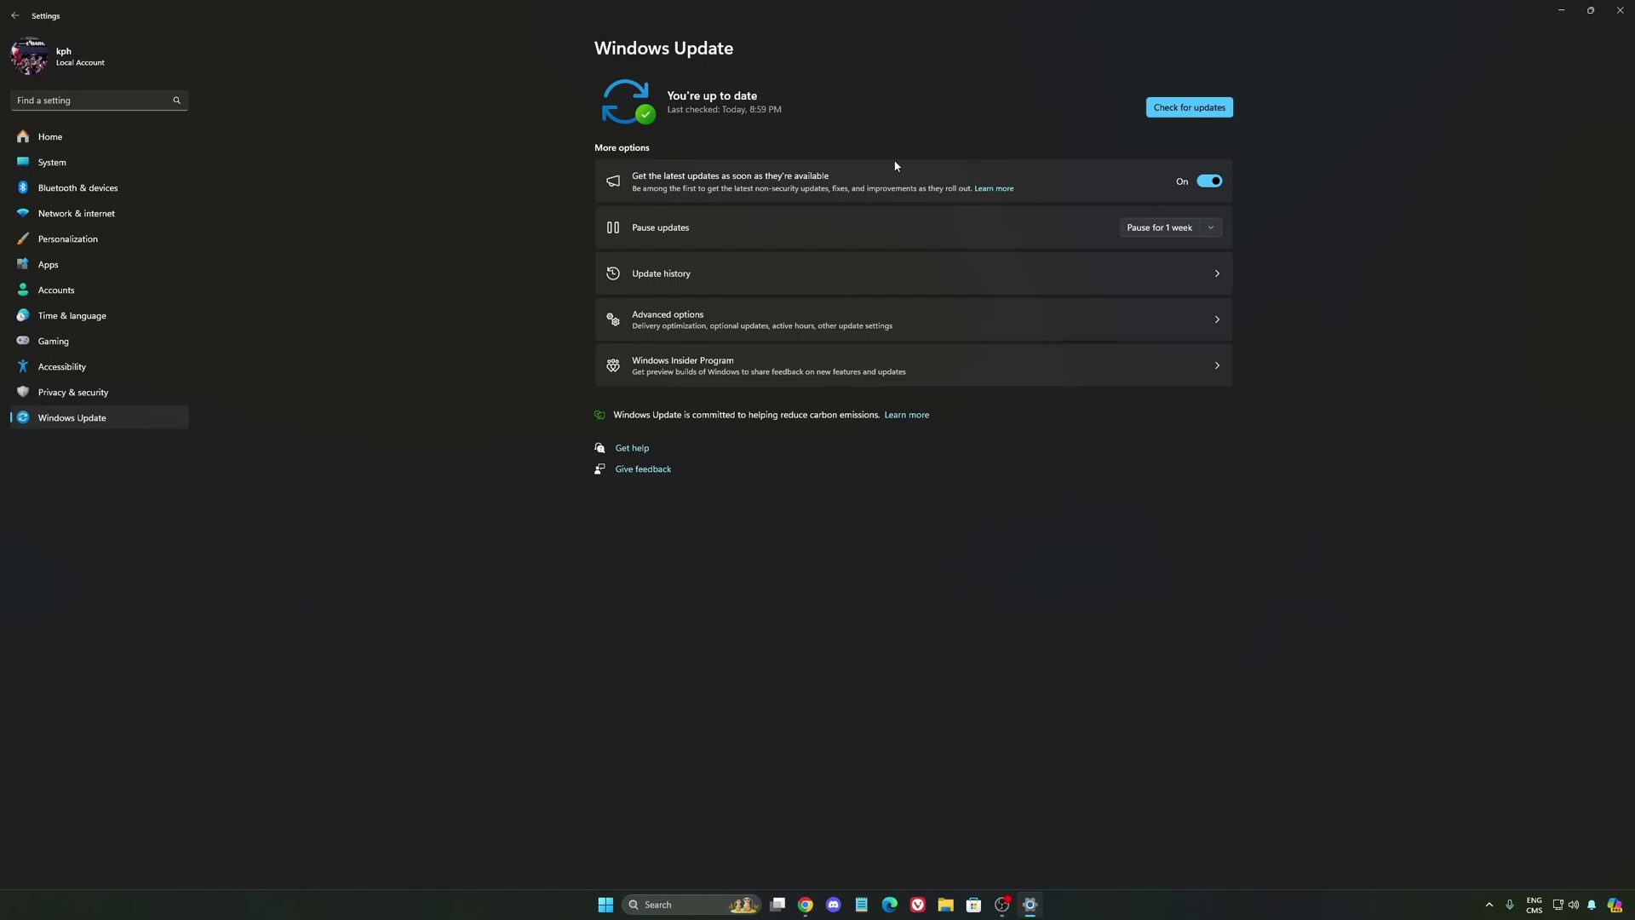
# Close Settings, switch off the overlay in NVIDIA App's Features settings, and minimize the app.
pyautogui.click(1619, 10)
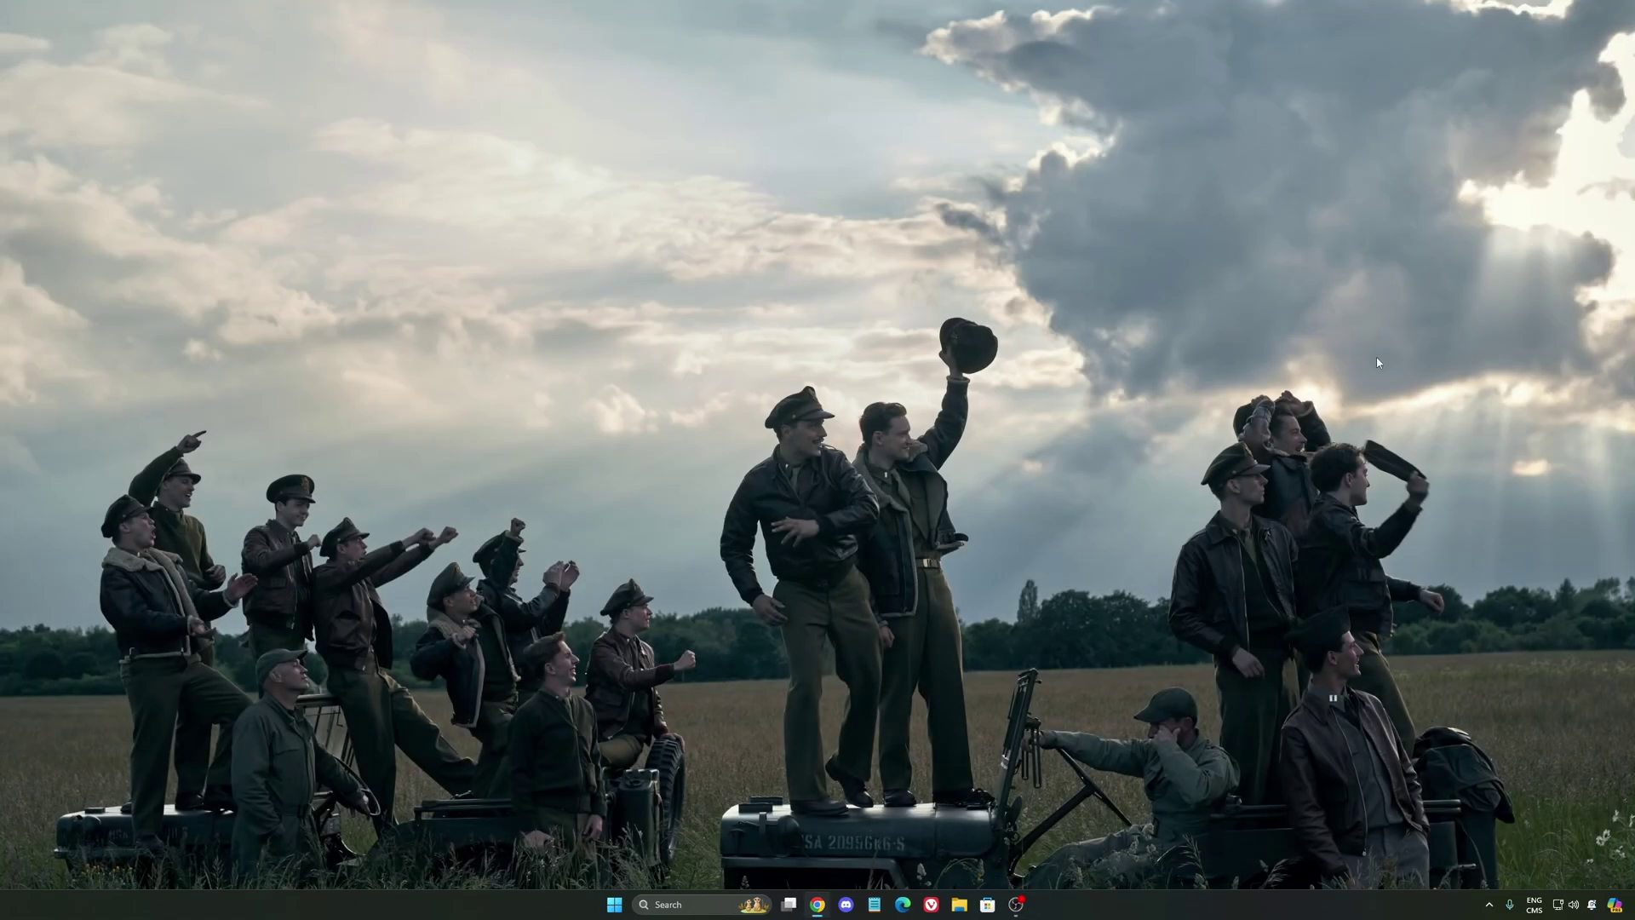
pyautogui.click(1487, 909)
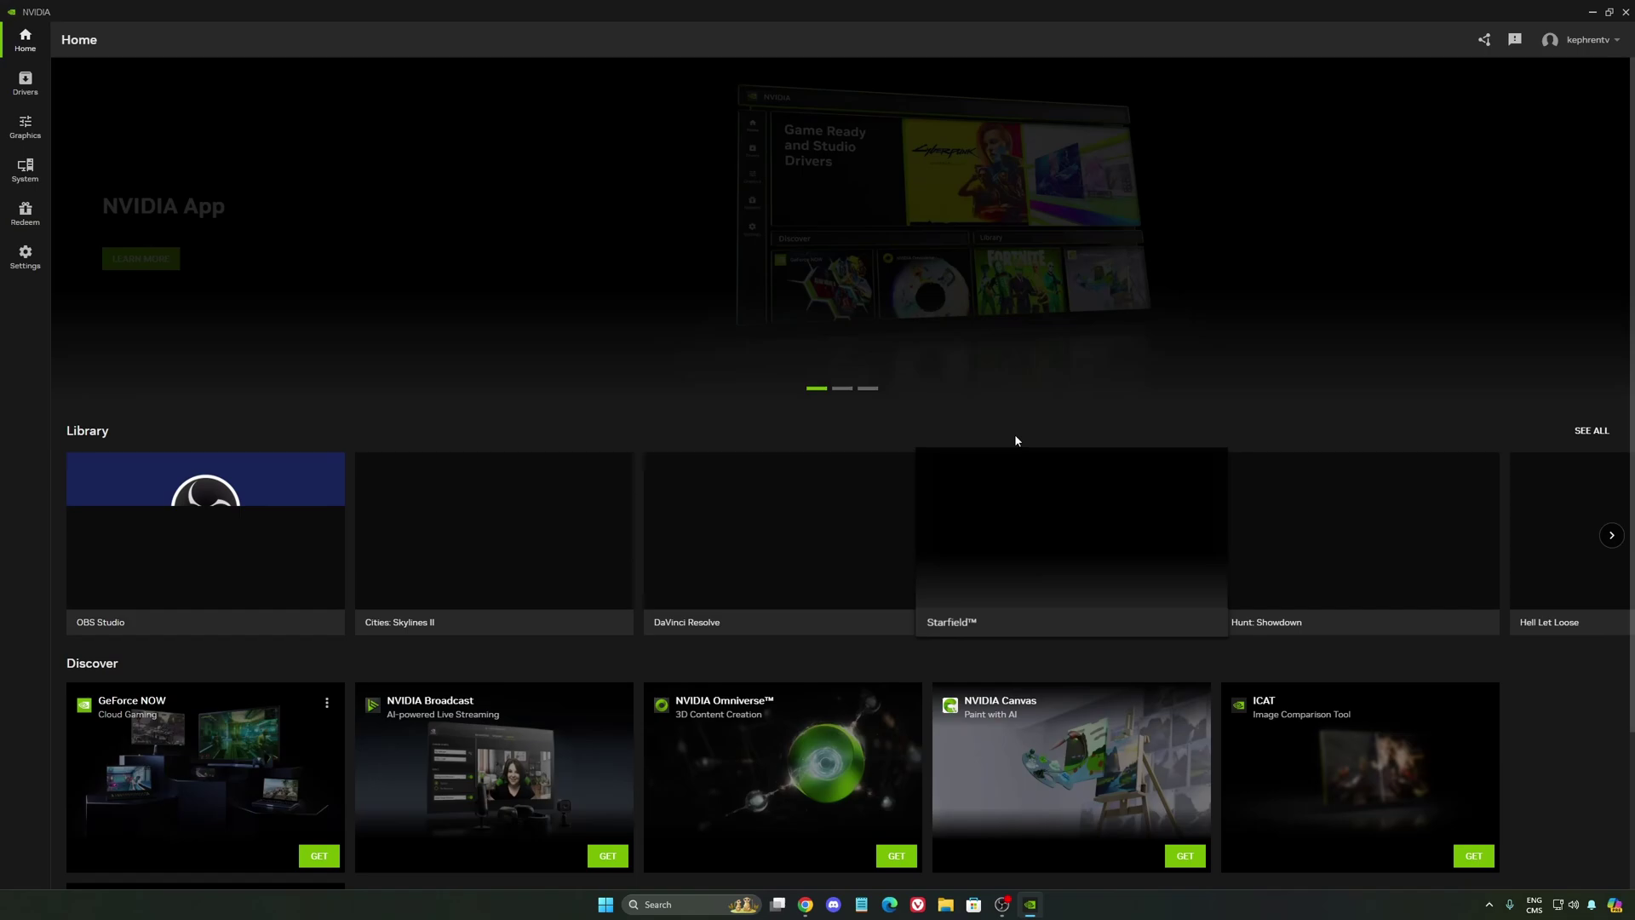
pyautogui.click(25, 127)
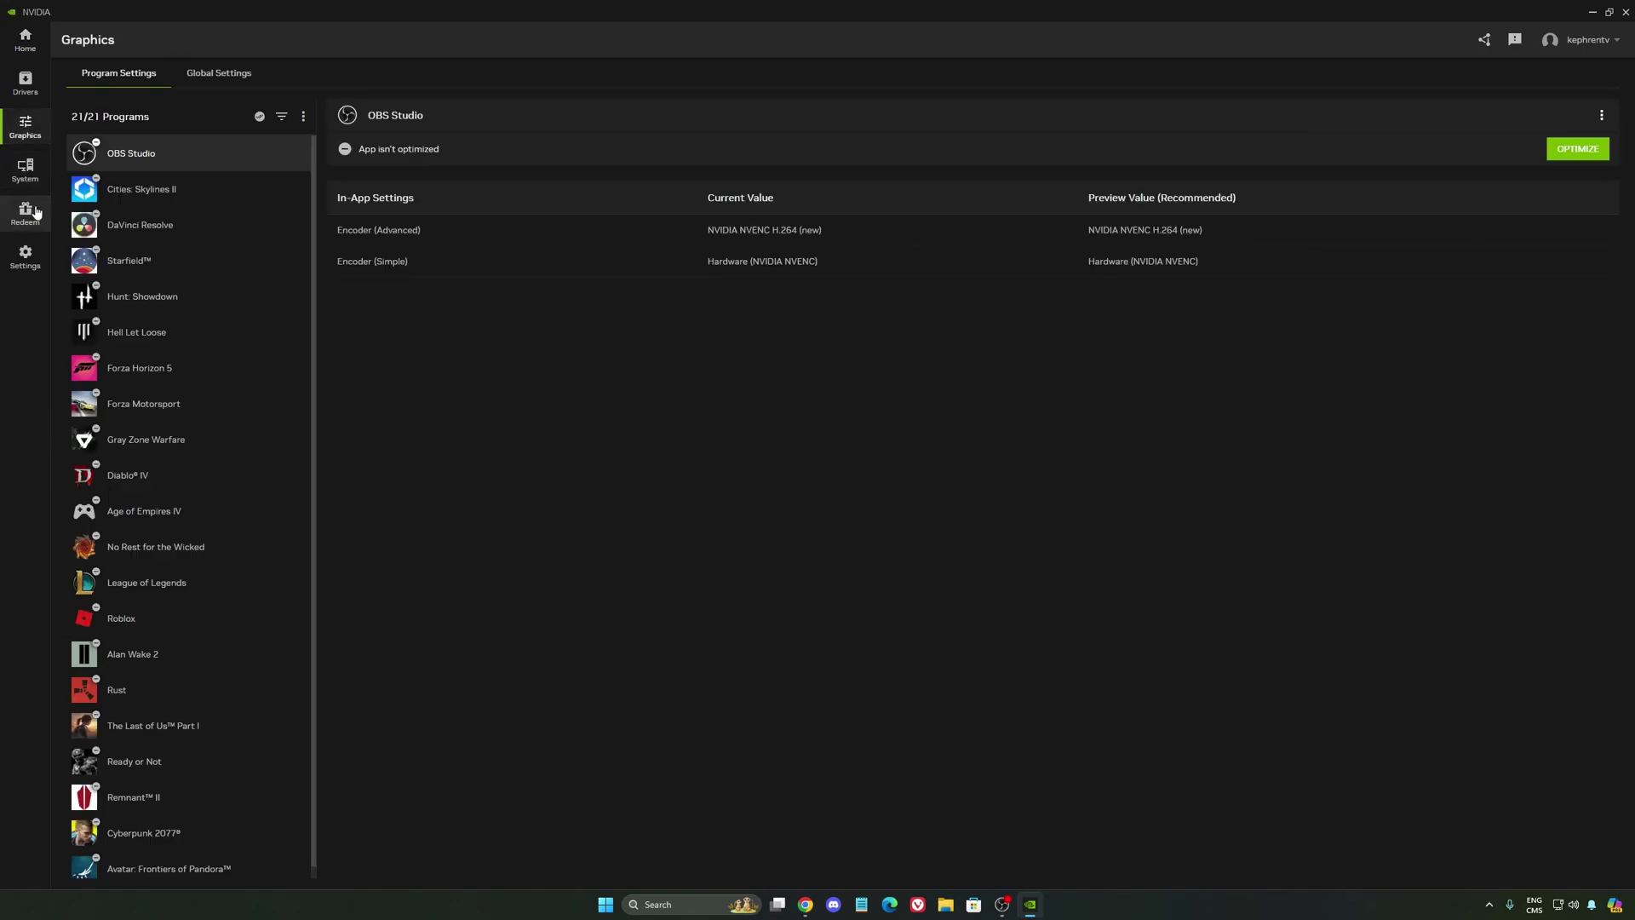
pyautogui.click(25, 255)
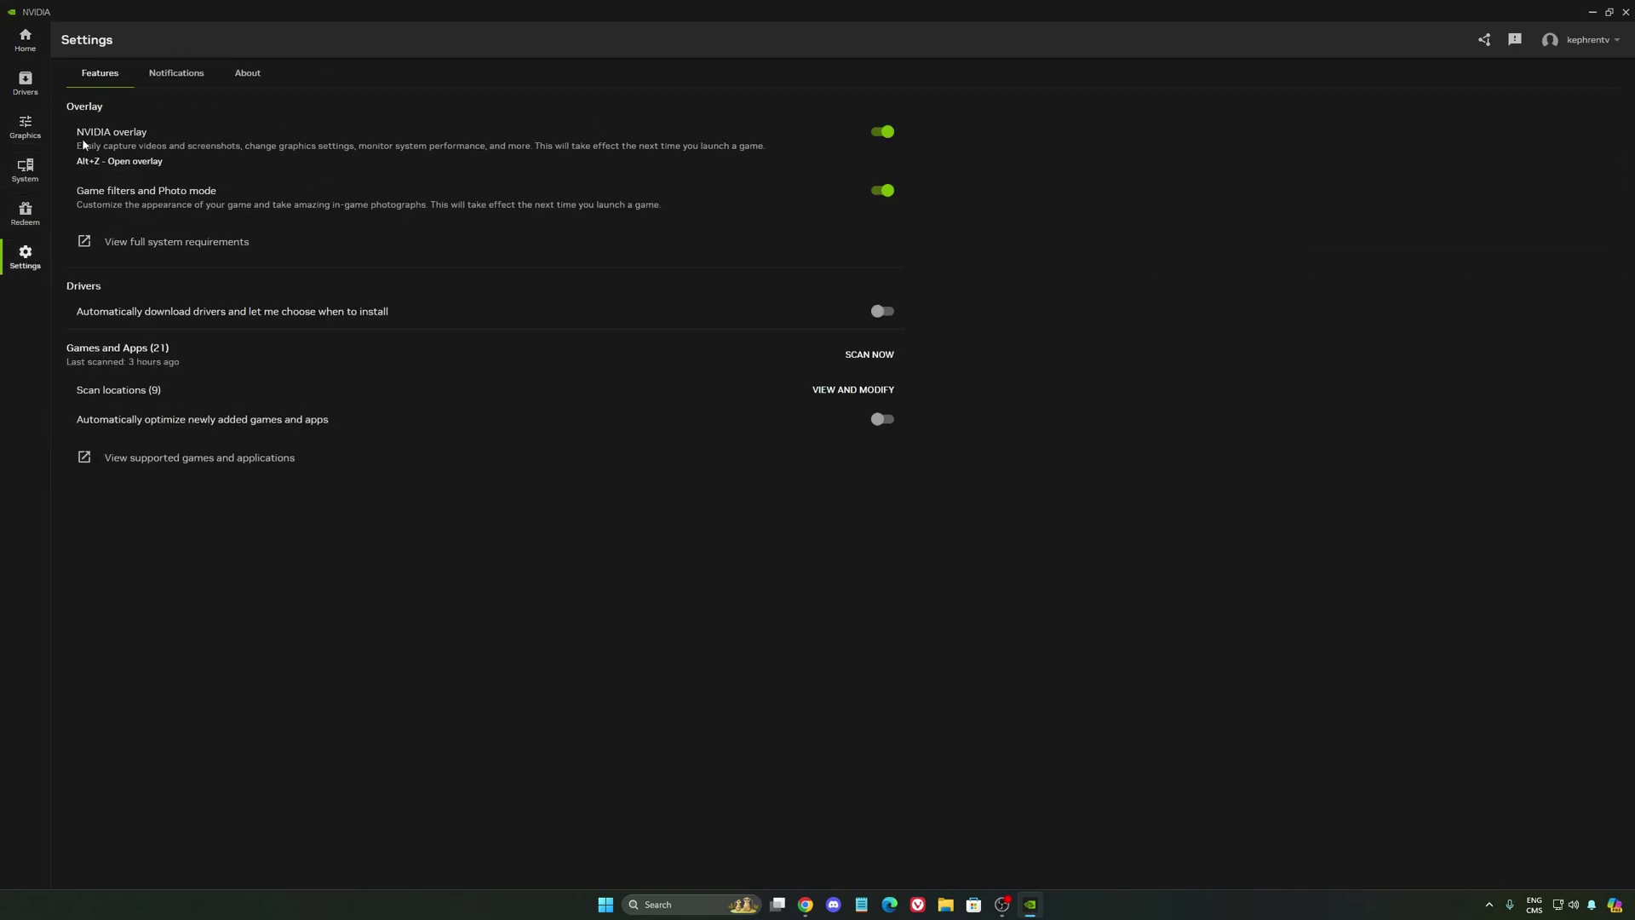
pyautogui.click(883, 135)
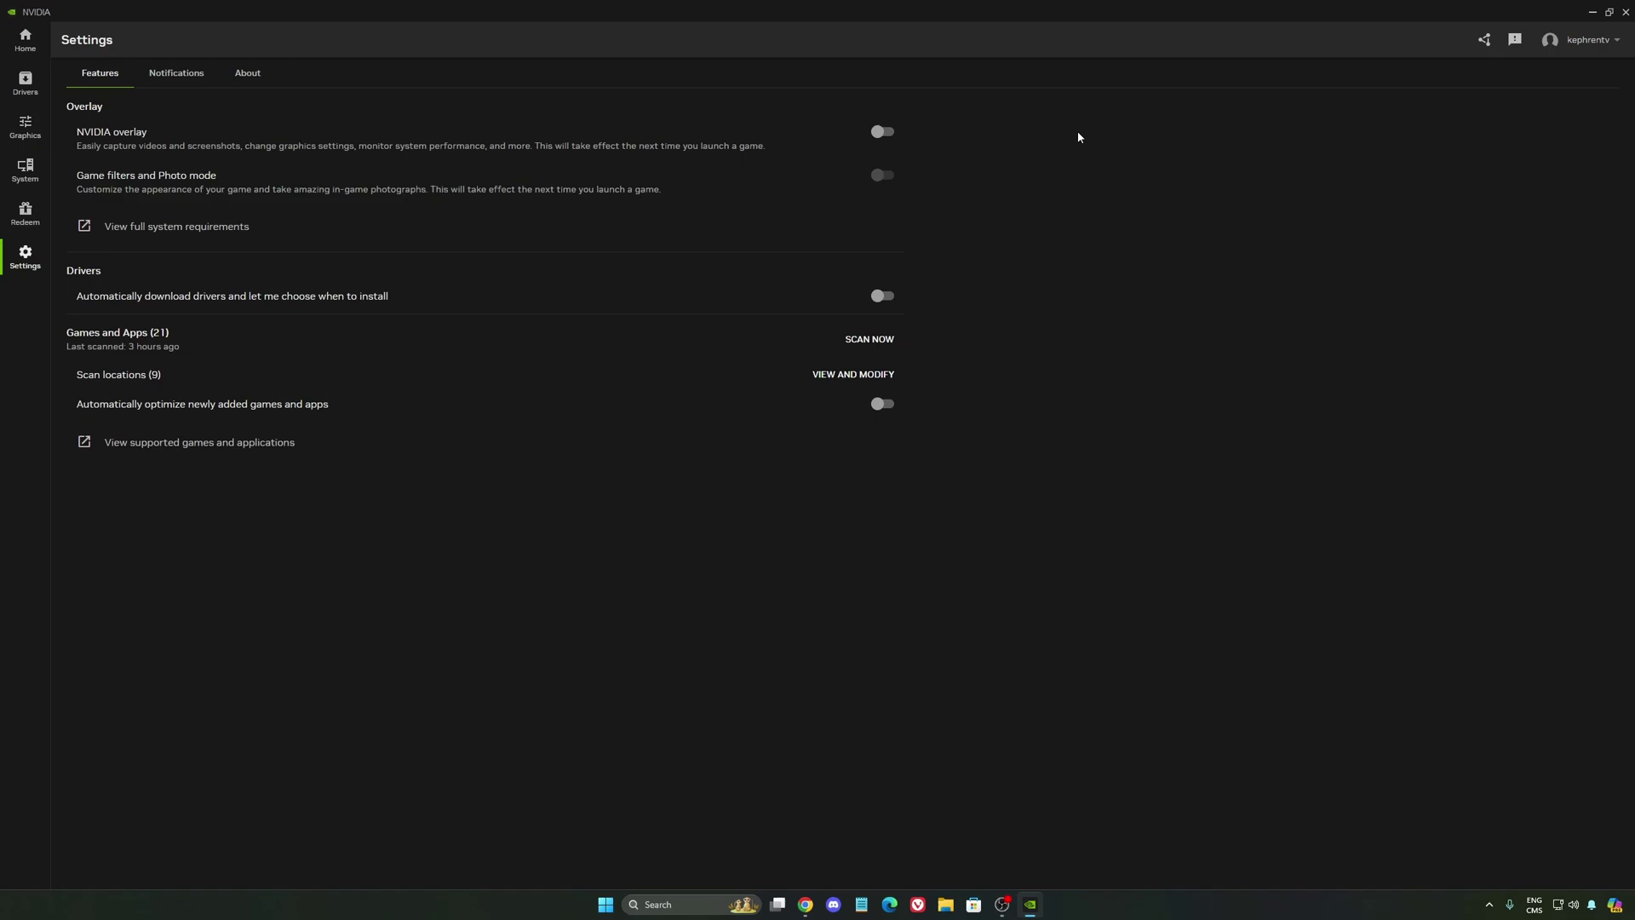
pyautogui.click(1030, 904)
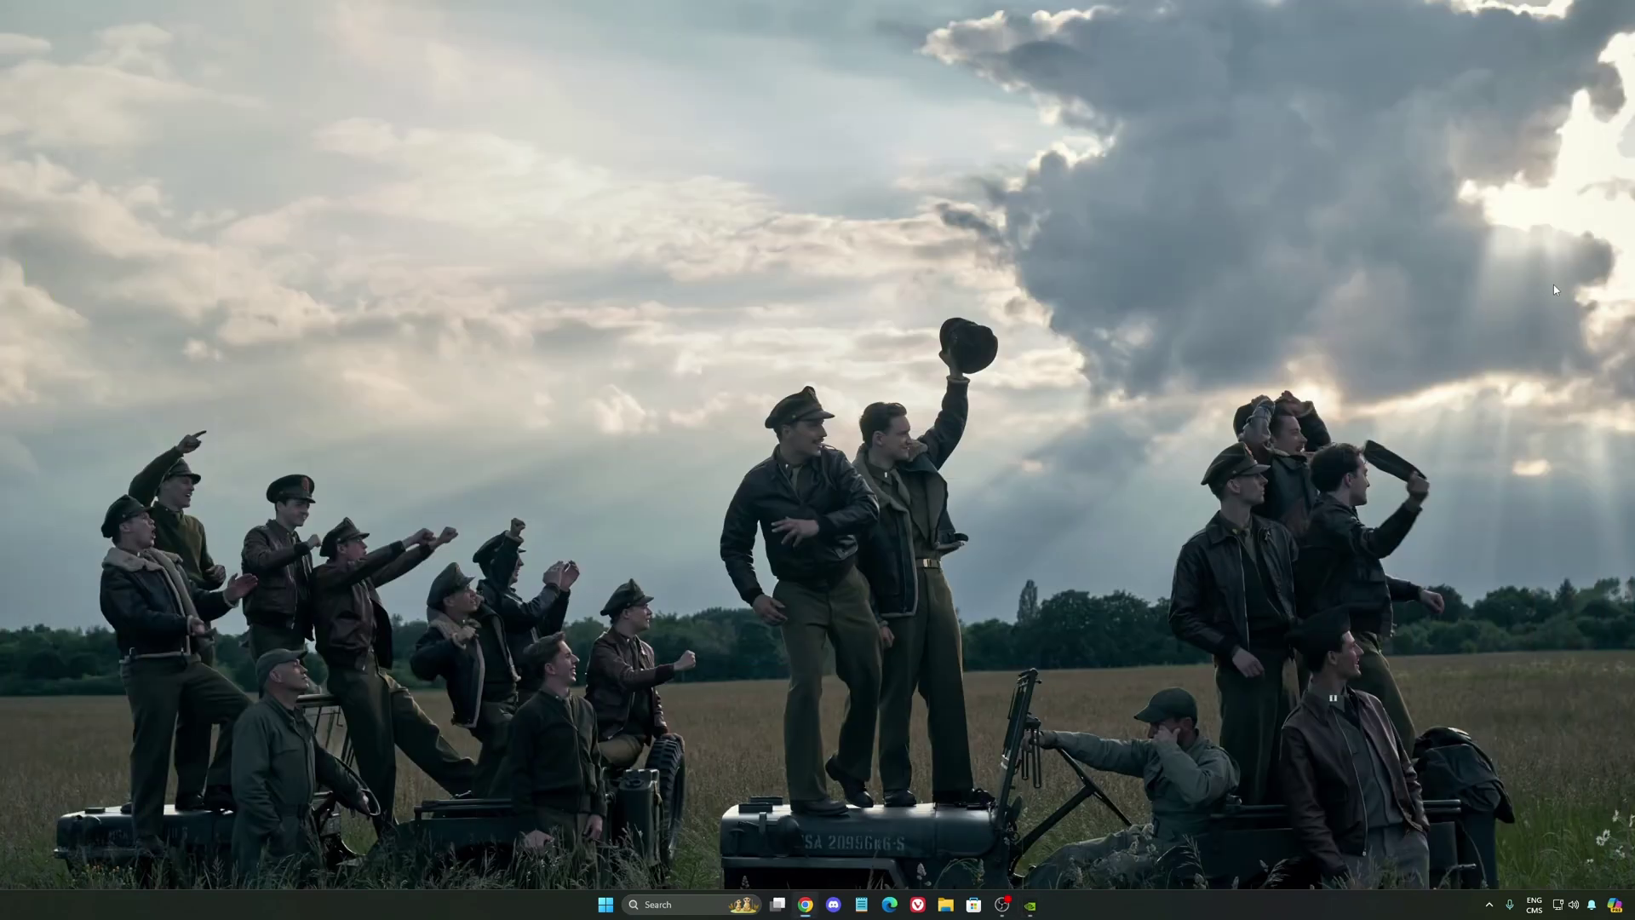
# Open NVIDIA Control Panel from the system tray on Manage 3D Settings' Global Settings.
pyautogui.click(1489, 906)
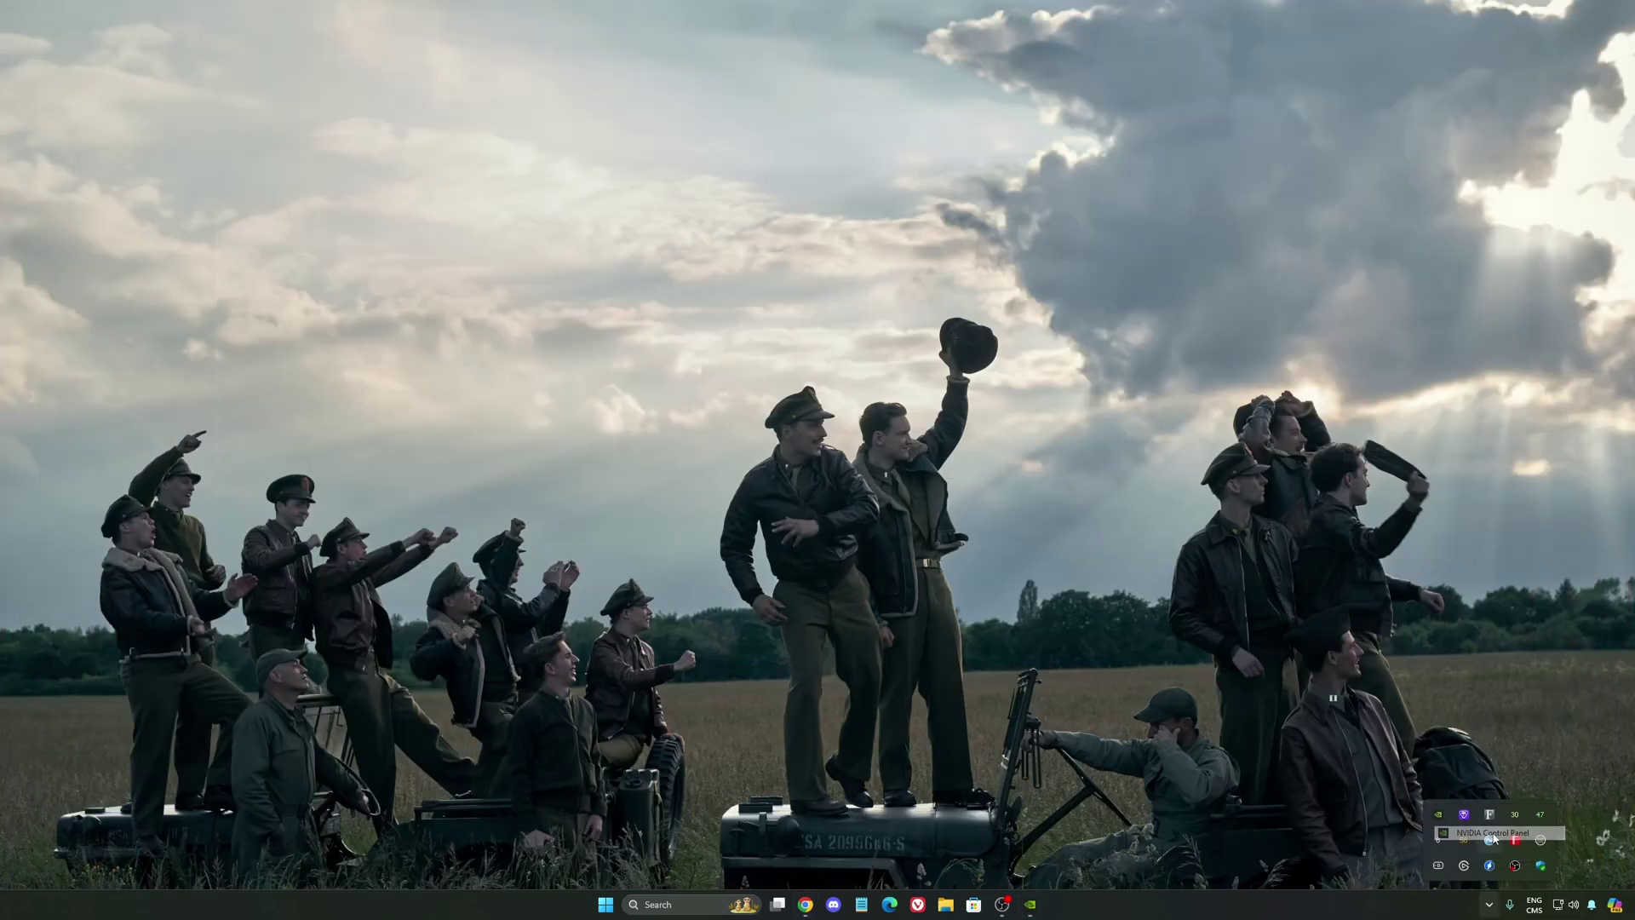
pyautogui.click(1096, 467)
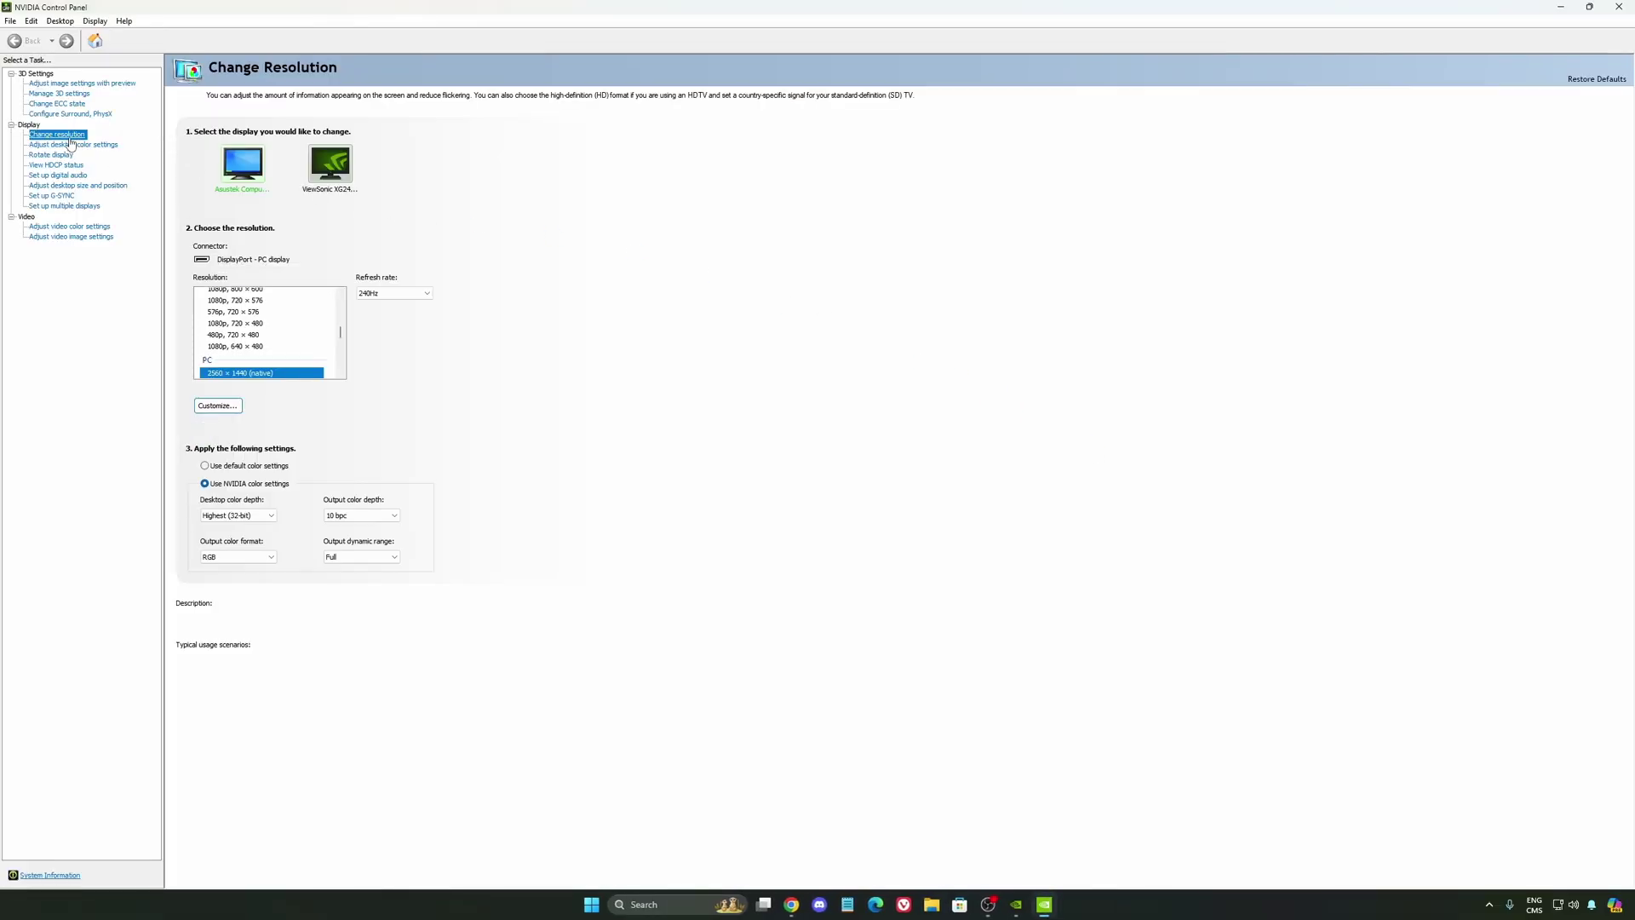
pyautogui.click(74, 93)
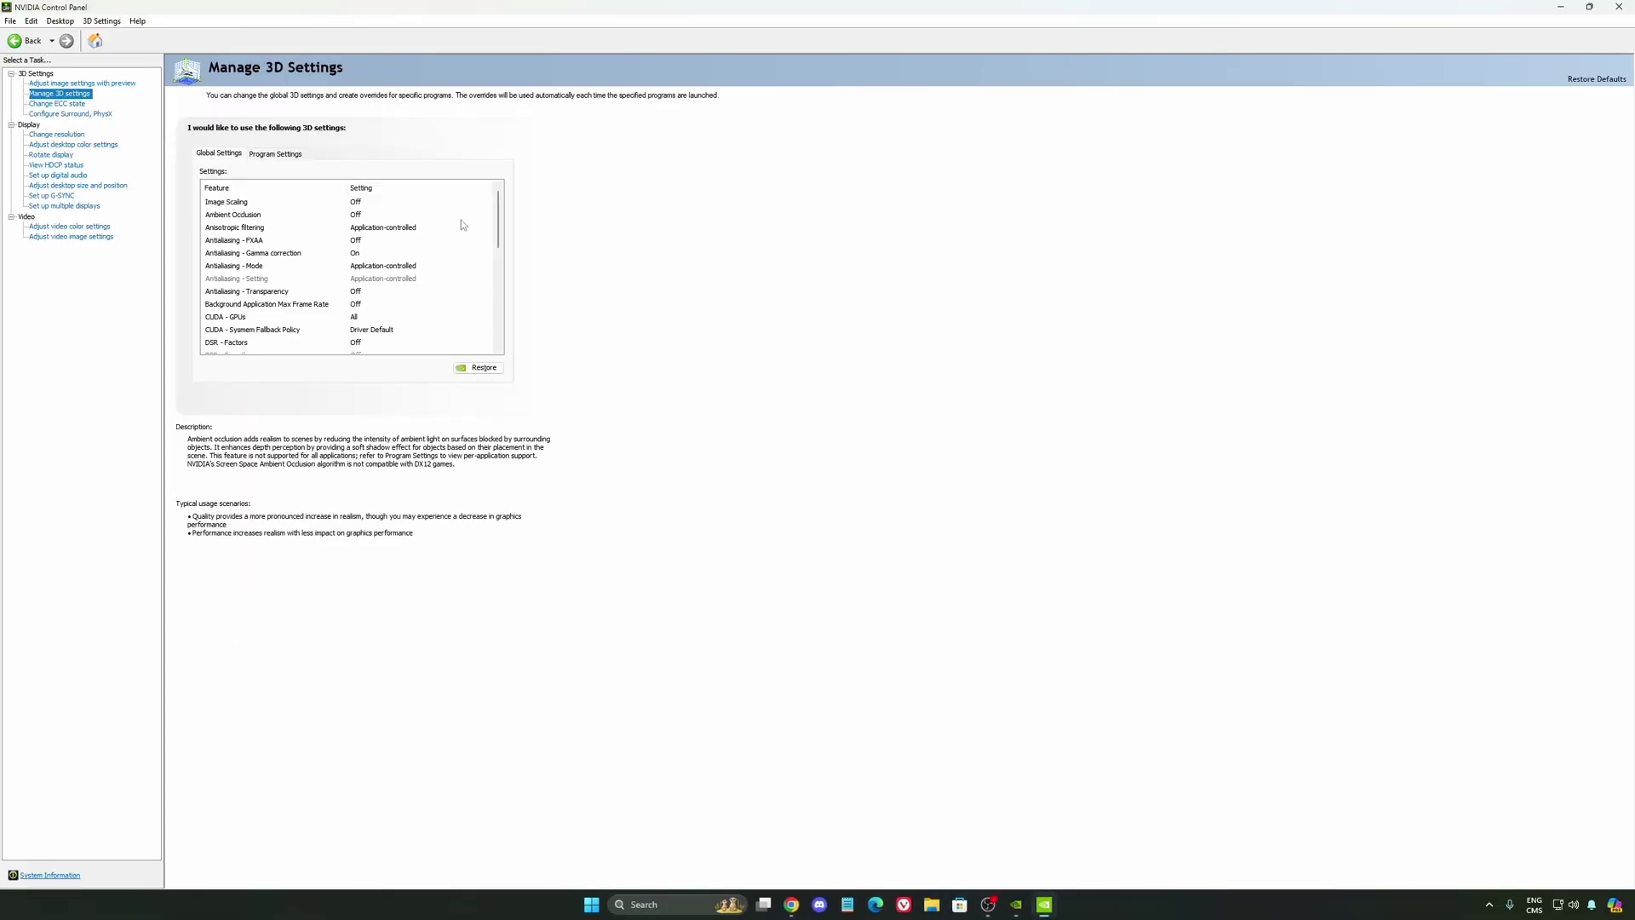
pyautogui.moveTo(499, 217); pyautogui.dragTo(499, 245)
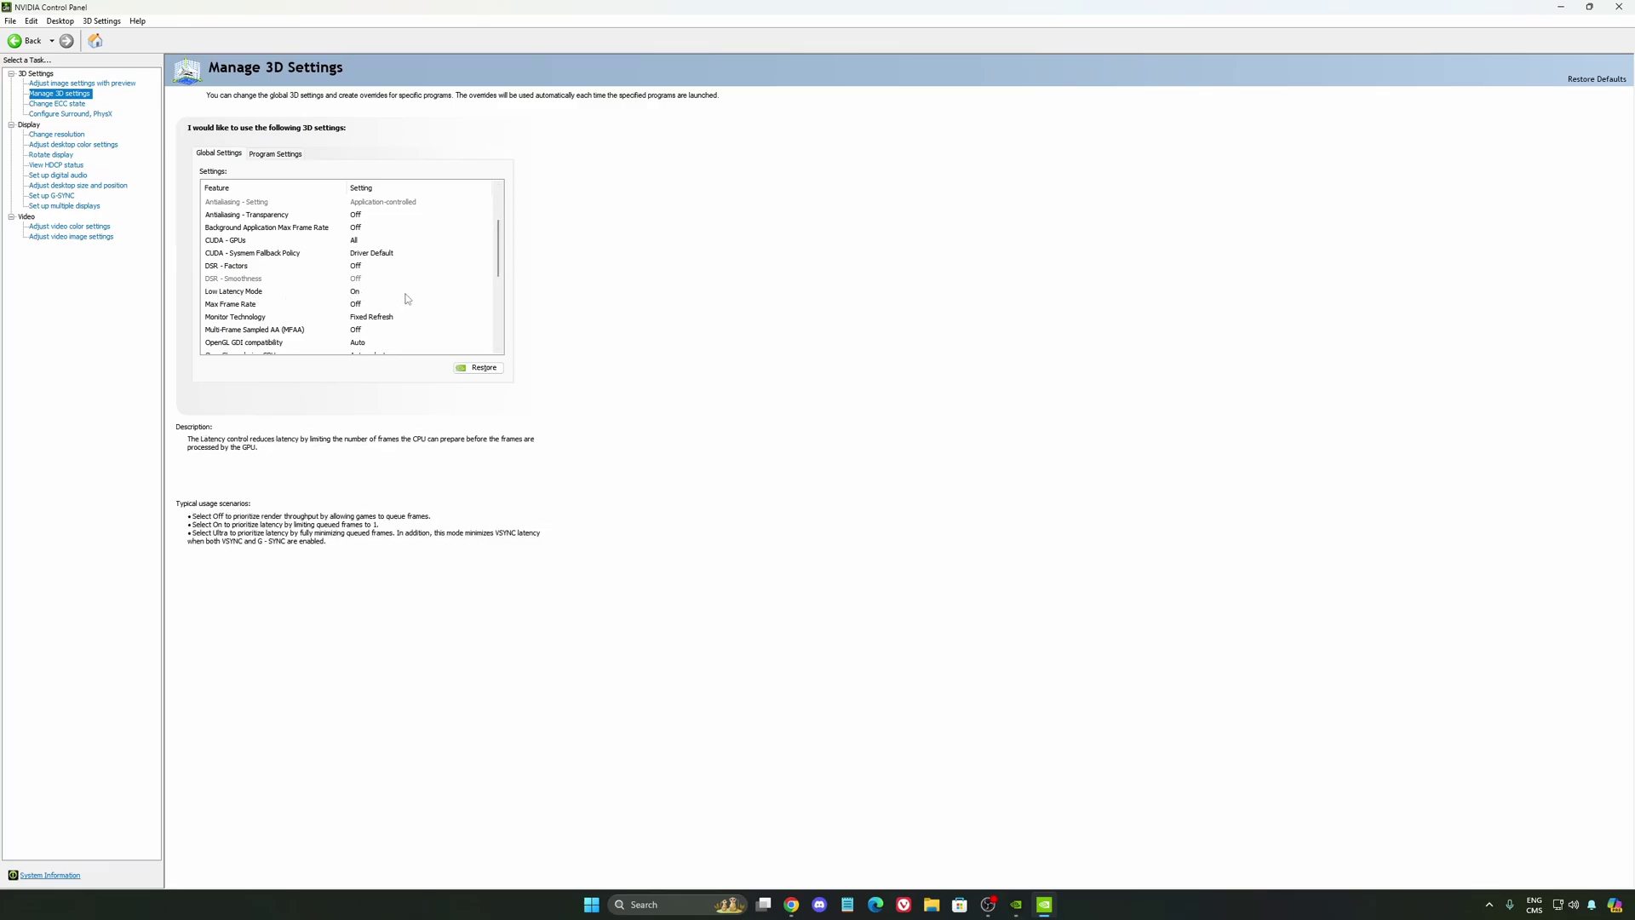
pyautogui.scroll(-3, 418, 256)
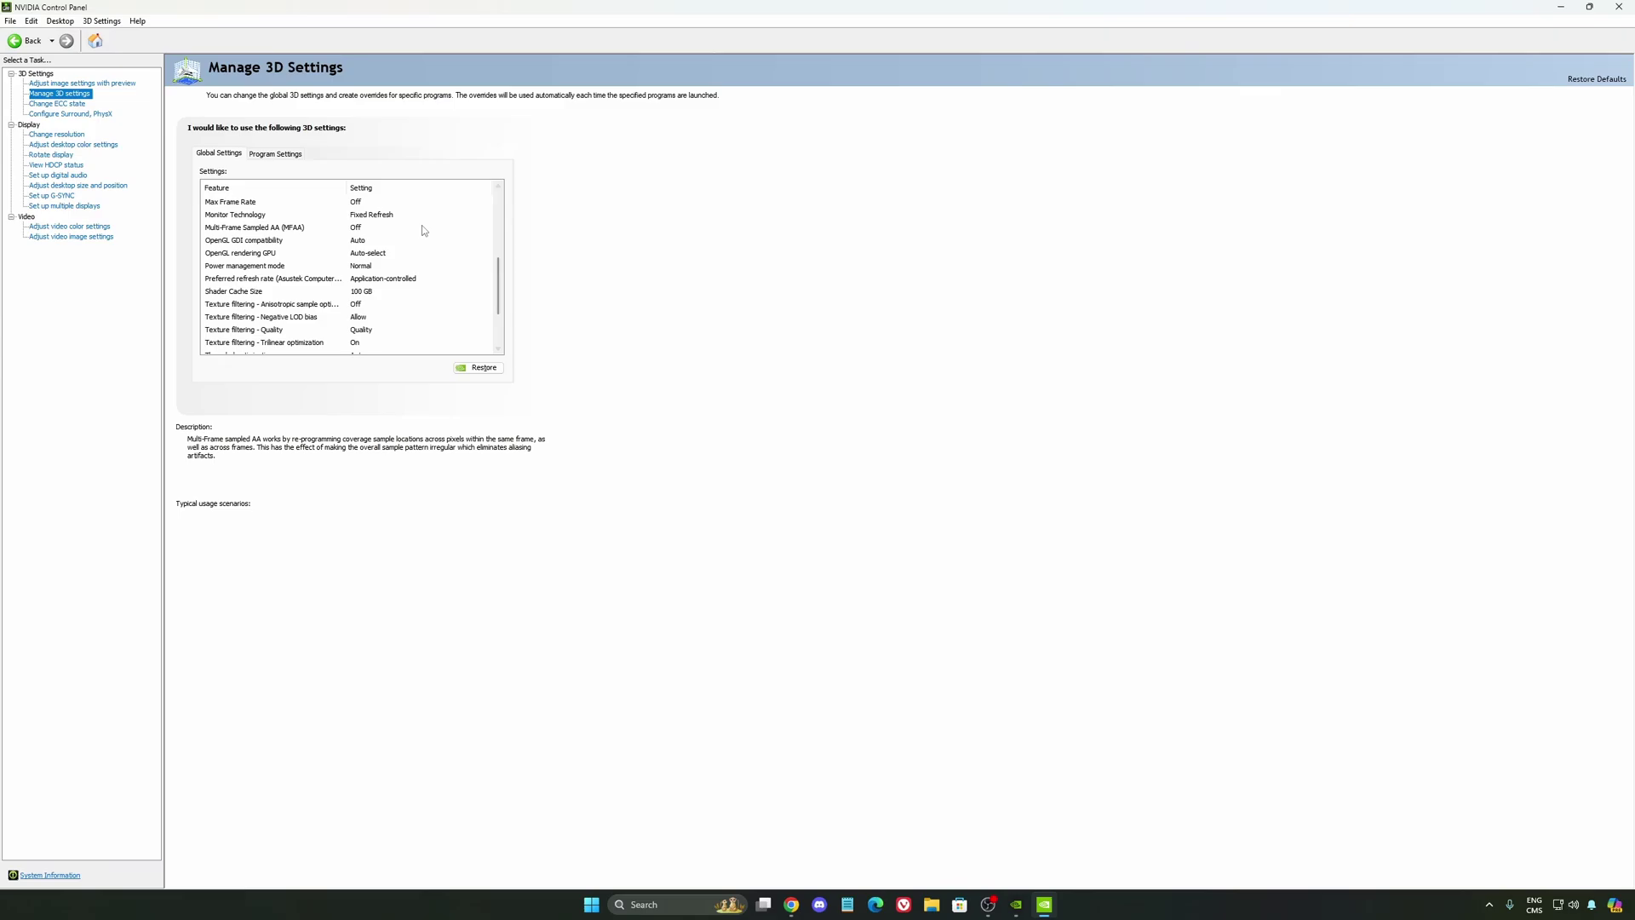
# Keep Power management mode at Normal and Shader Cache Size at 100 GB.
pyautogui.click(367, 271)
pyautogui.click(371, 267)
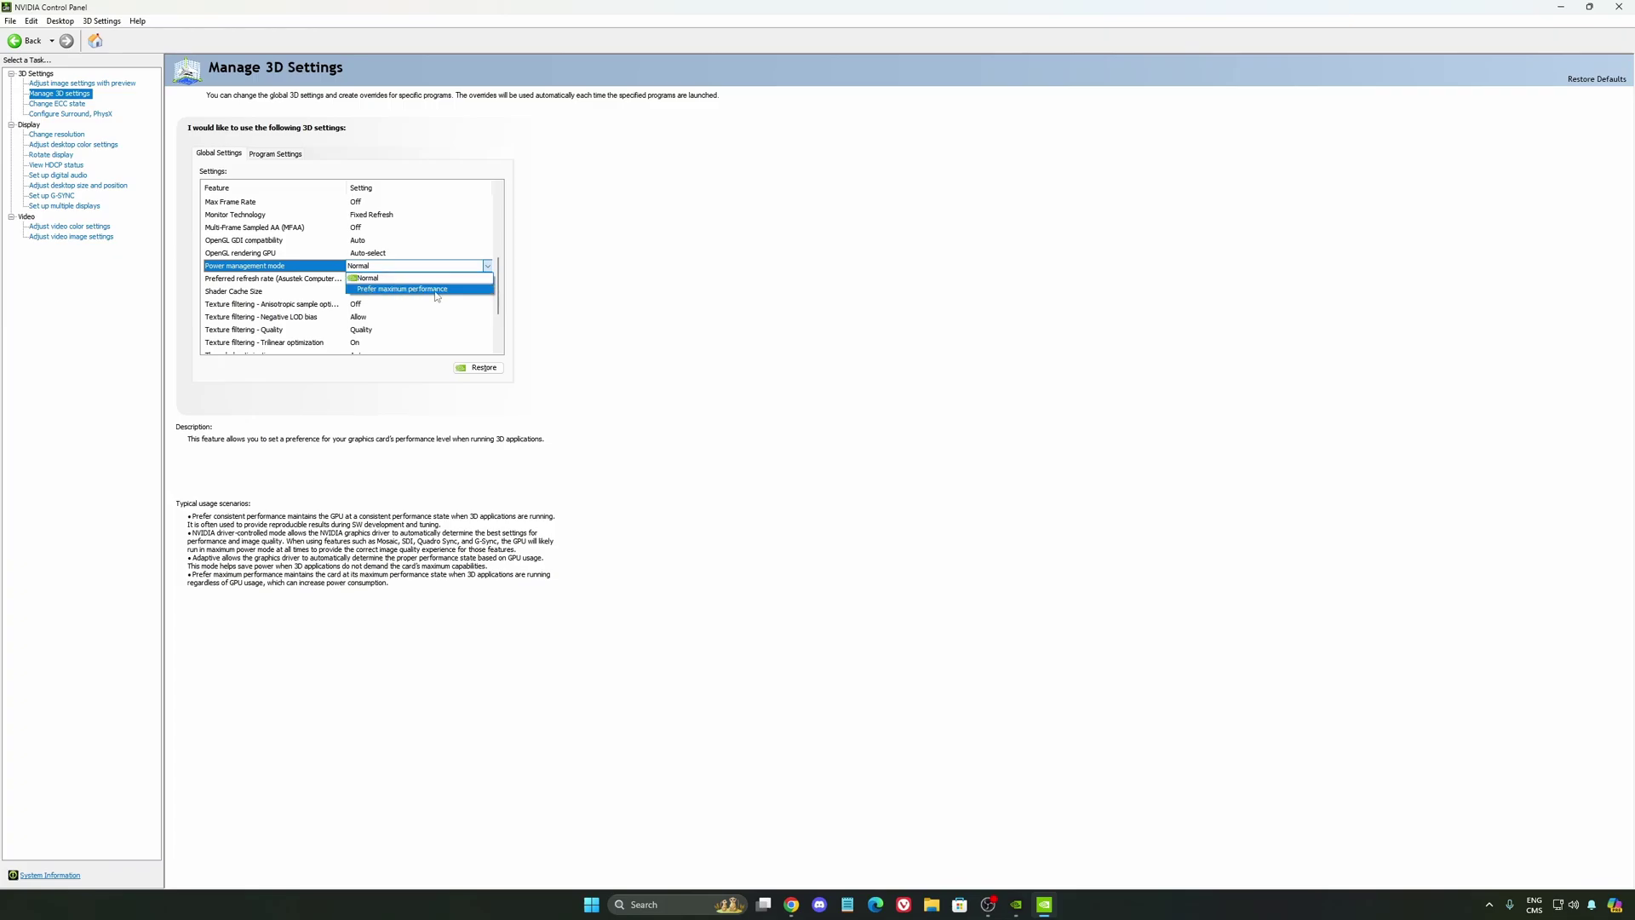
pyautogui.click(601, 282)
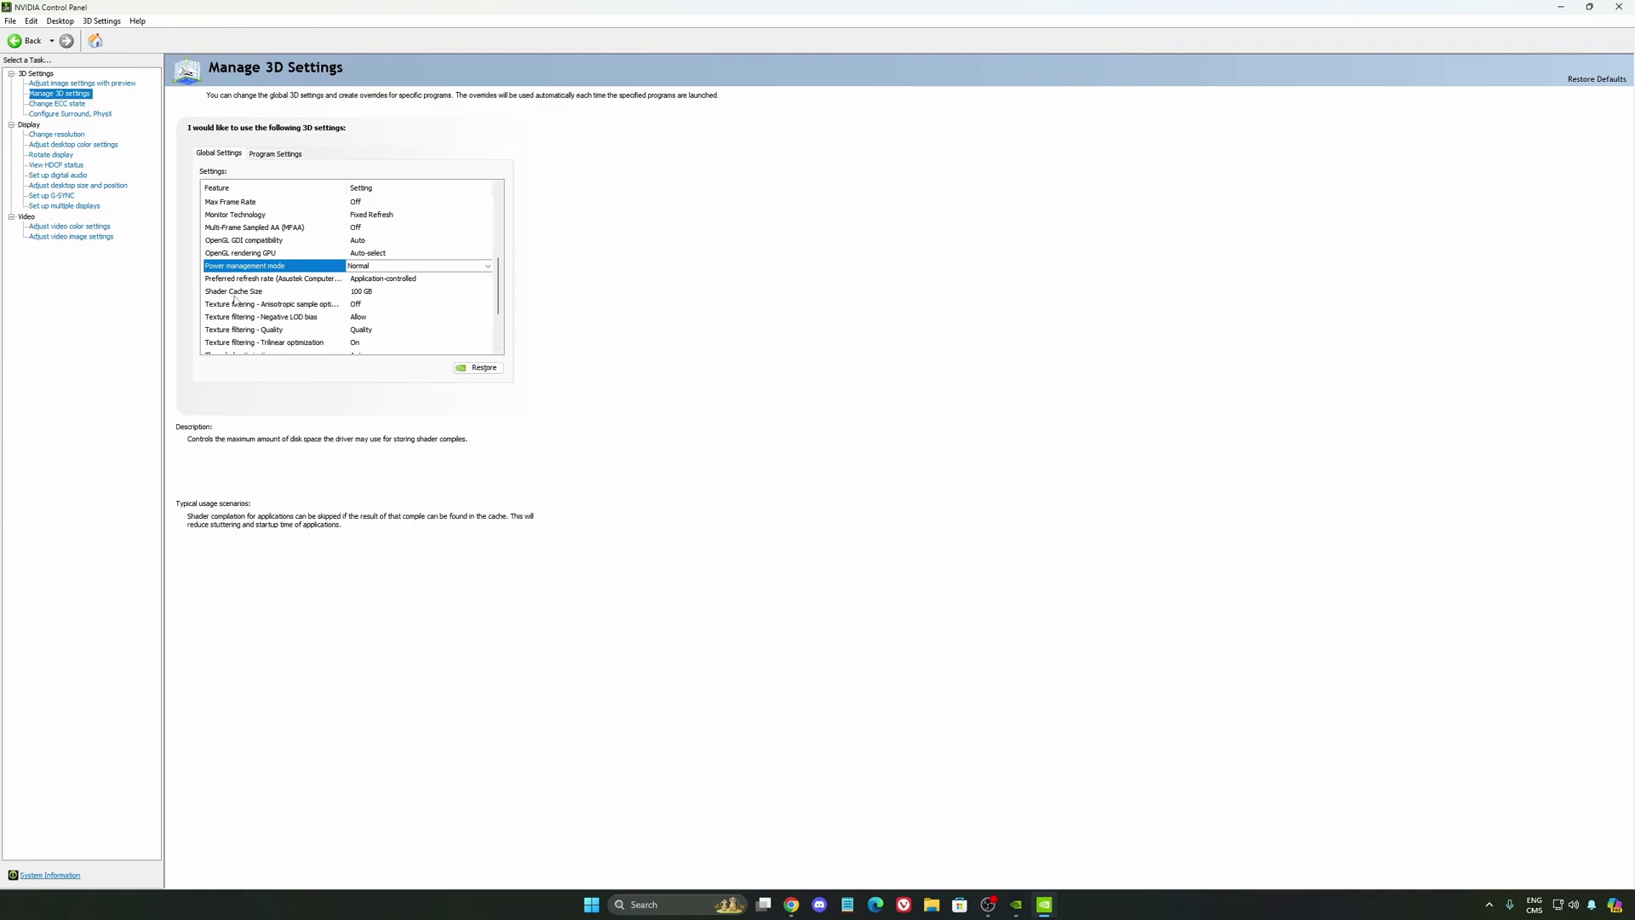
pyautogui.click(388, 292)
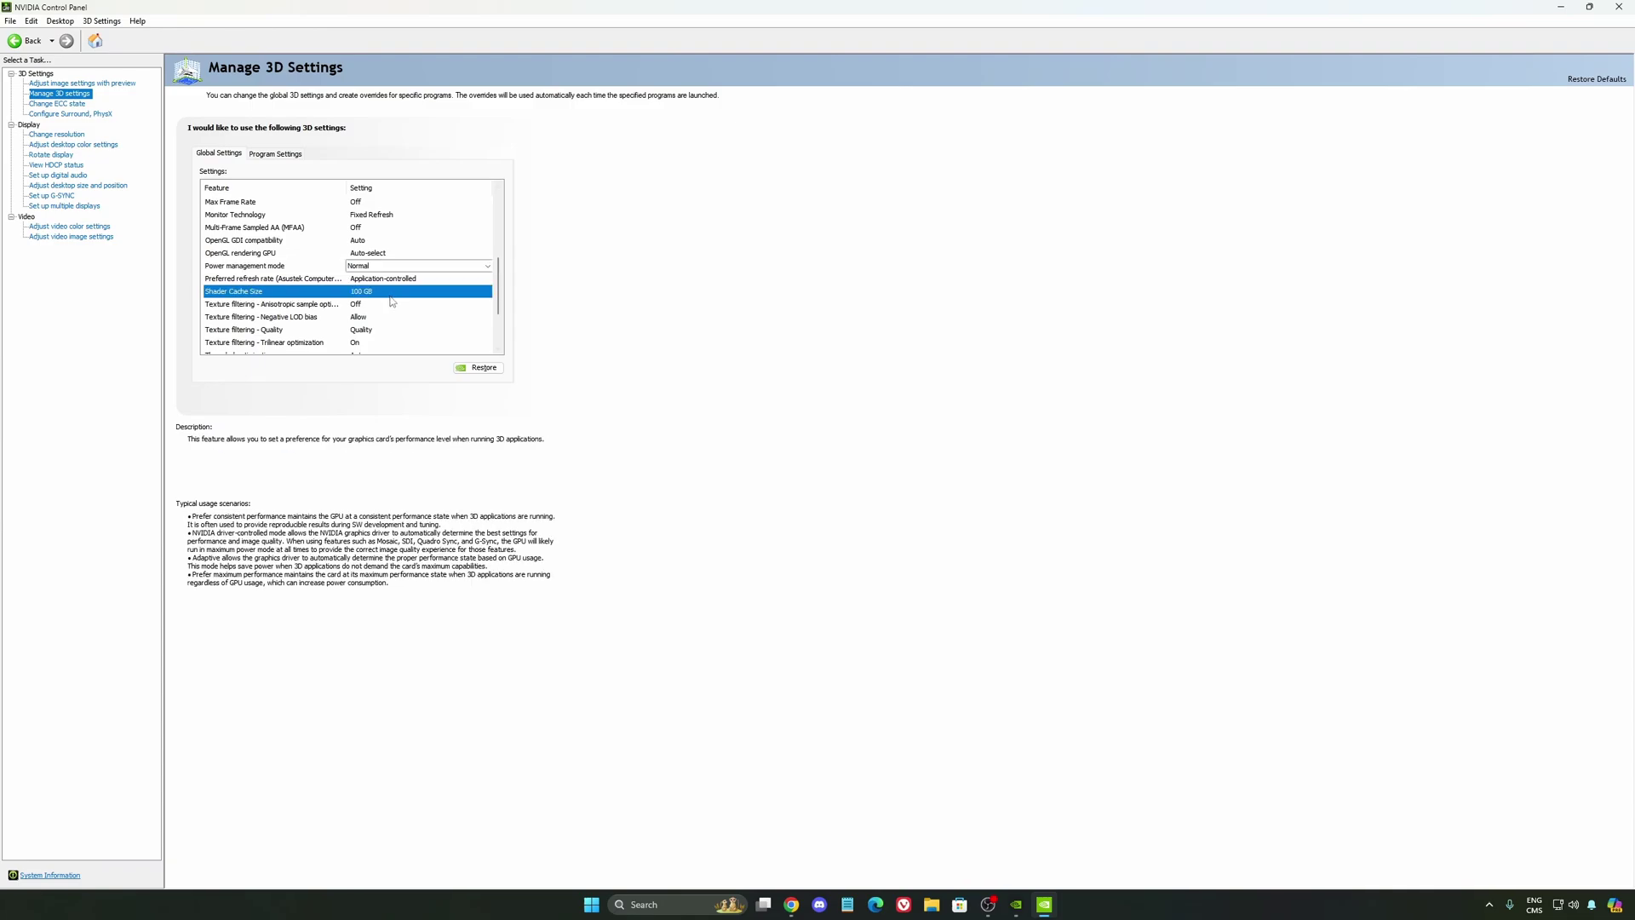
pyautogui.click(375, 291)
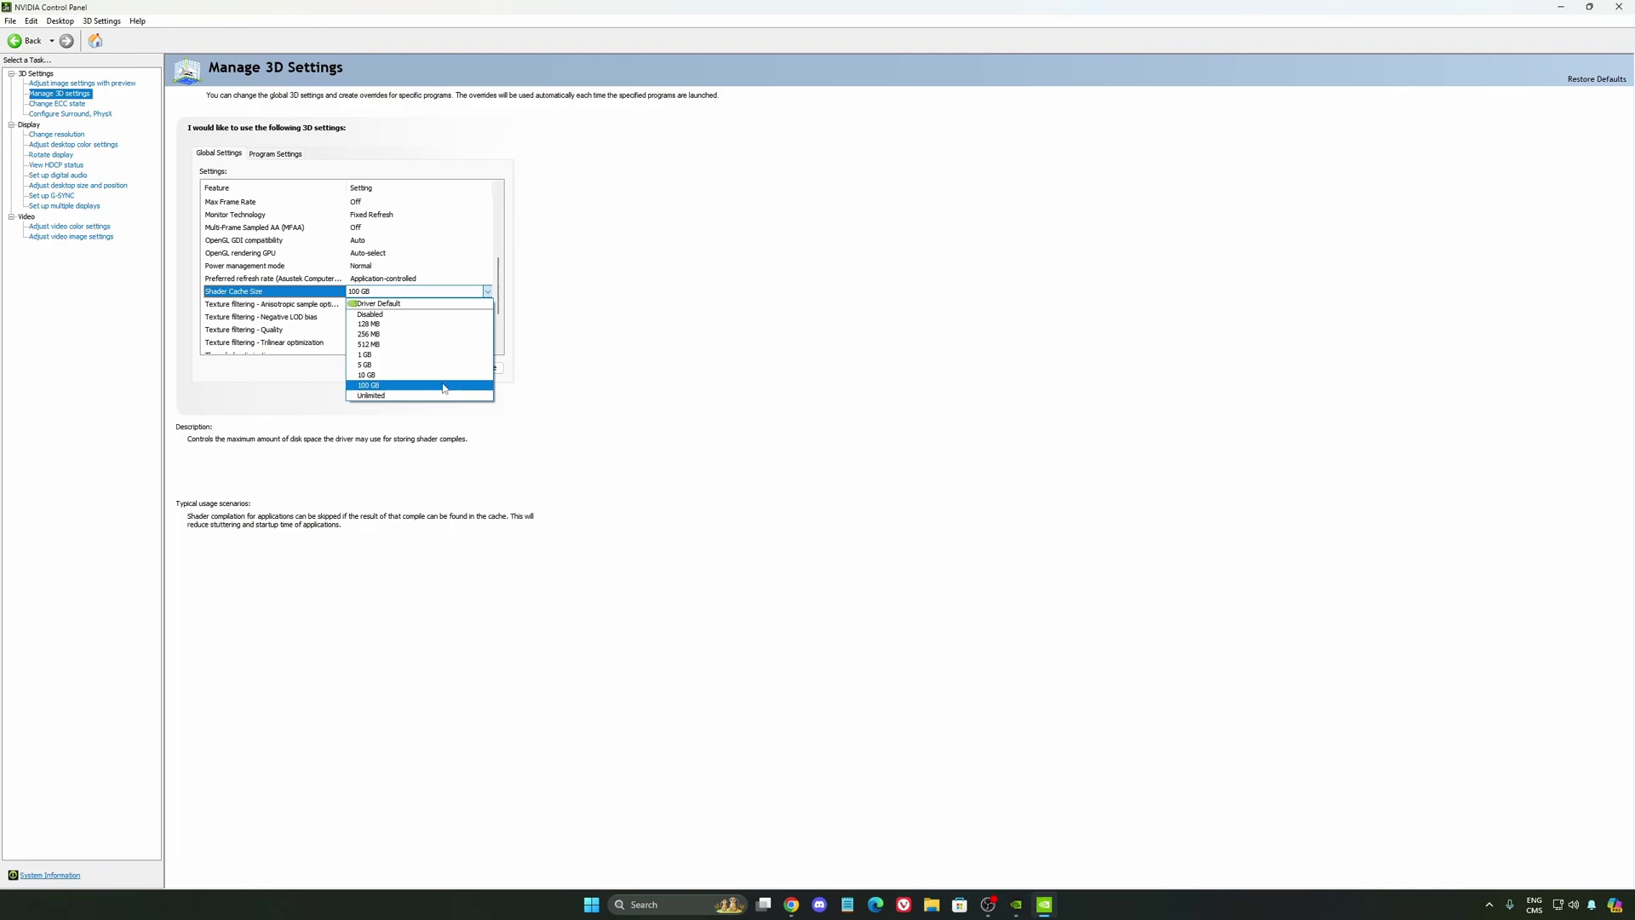
pyautogui.click(718, 387)
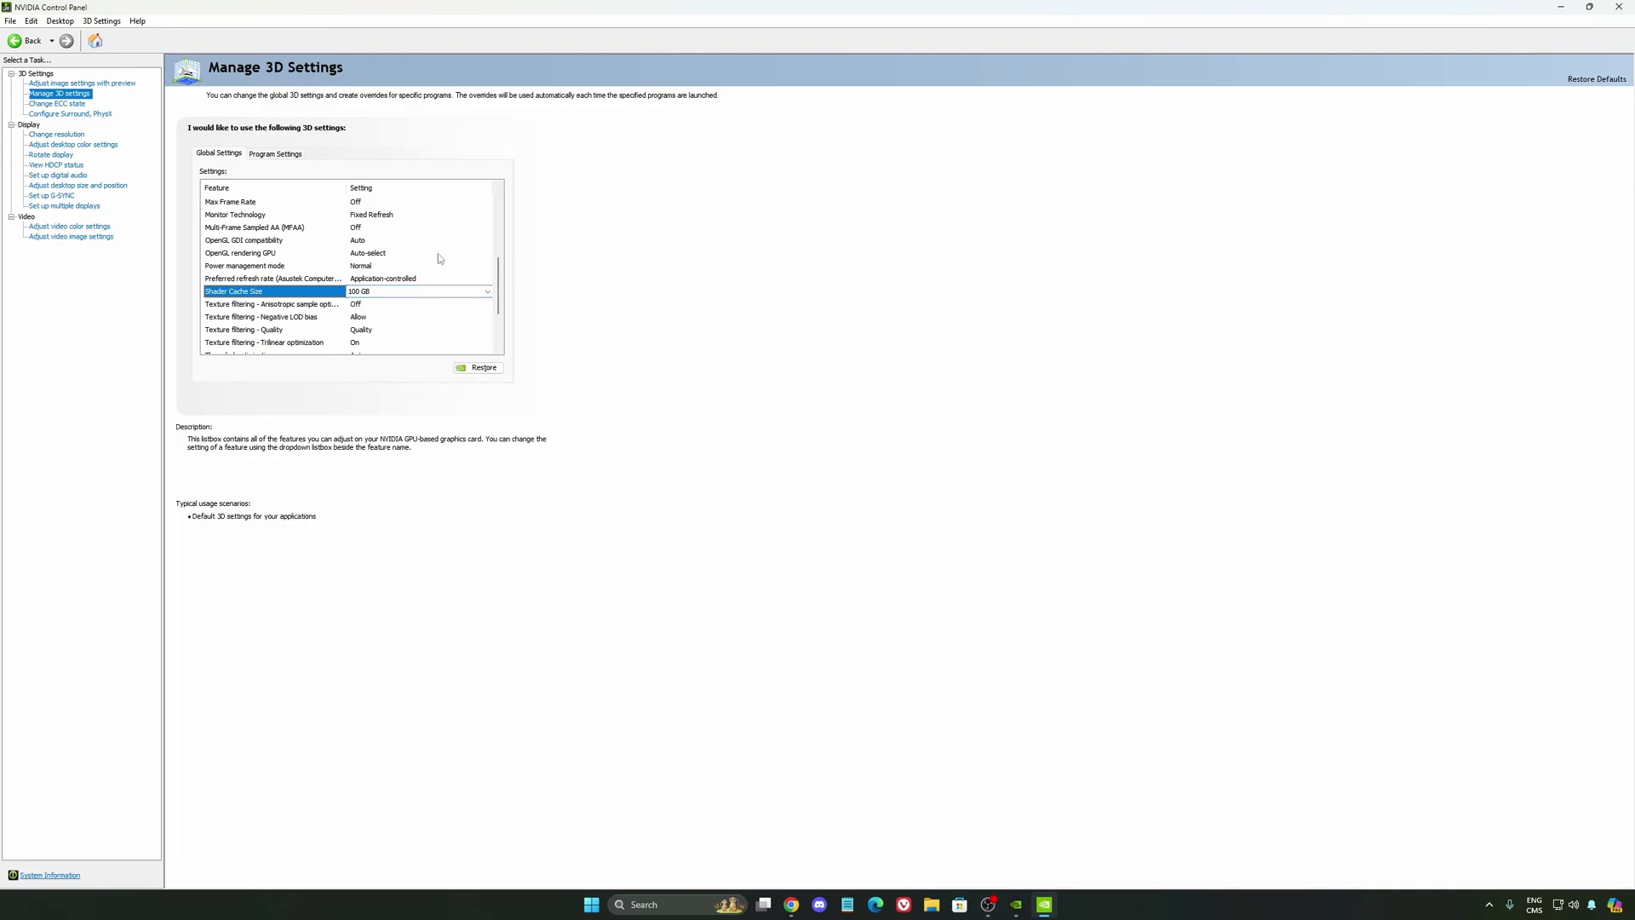
# Keep the 2560 × 1440 native resolution at 240Hz and go to the Set up G-SYNC page.
pyautogui.click(56, 134)
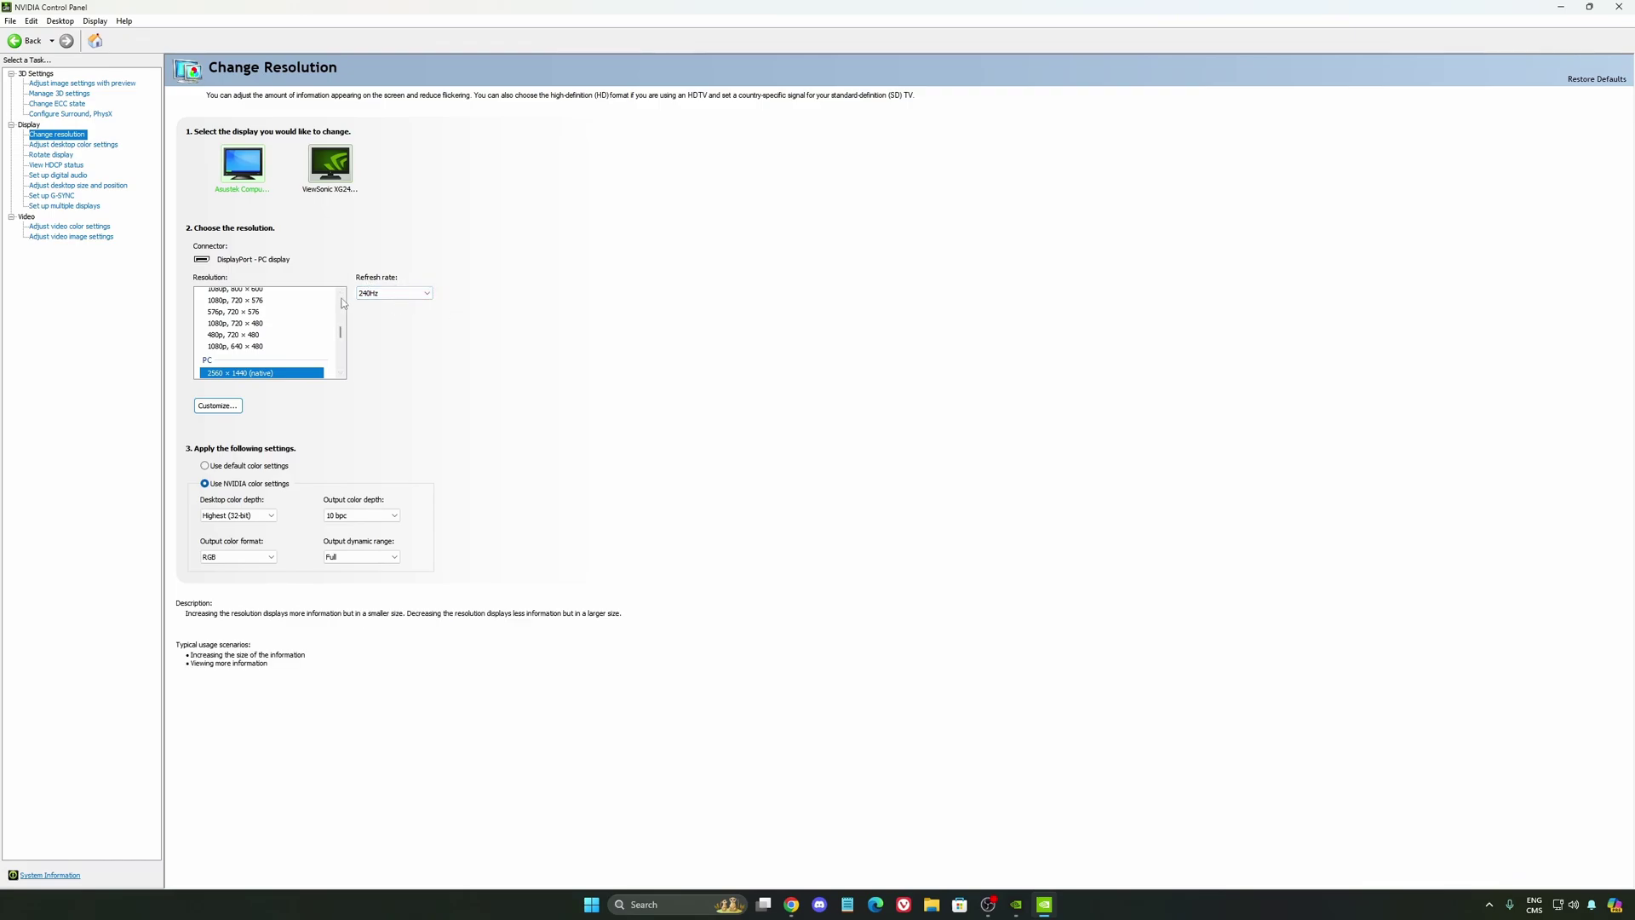
pyautogui.click(387, 294)
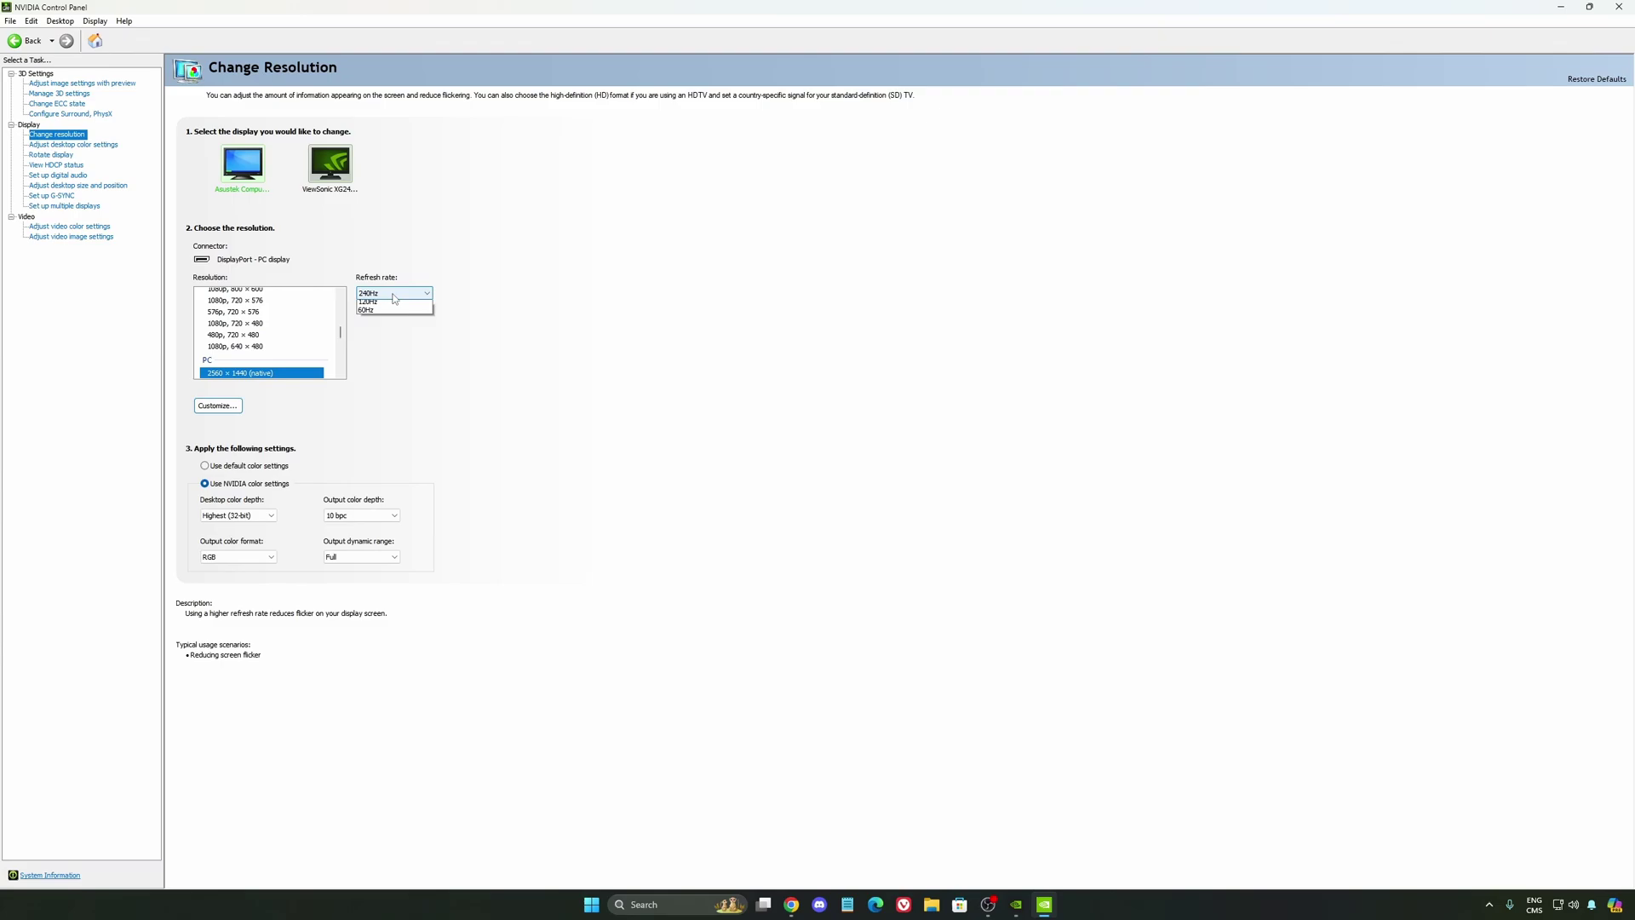
pyautogui.click(508, 303)
pyautogui.click(394, 293)
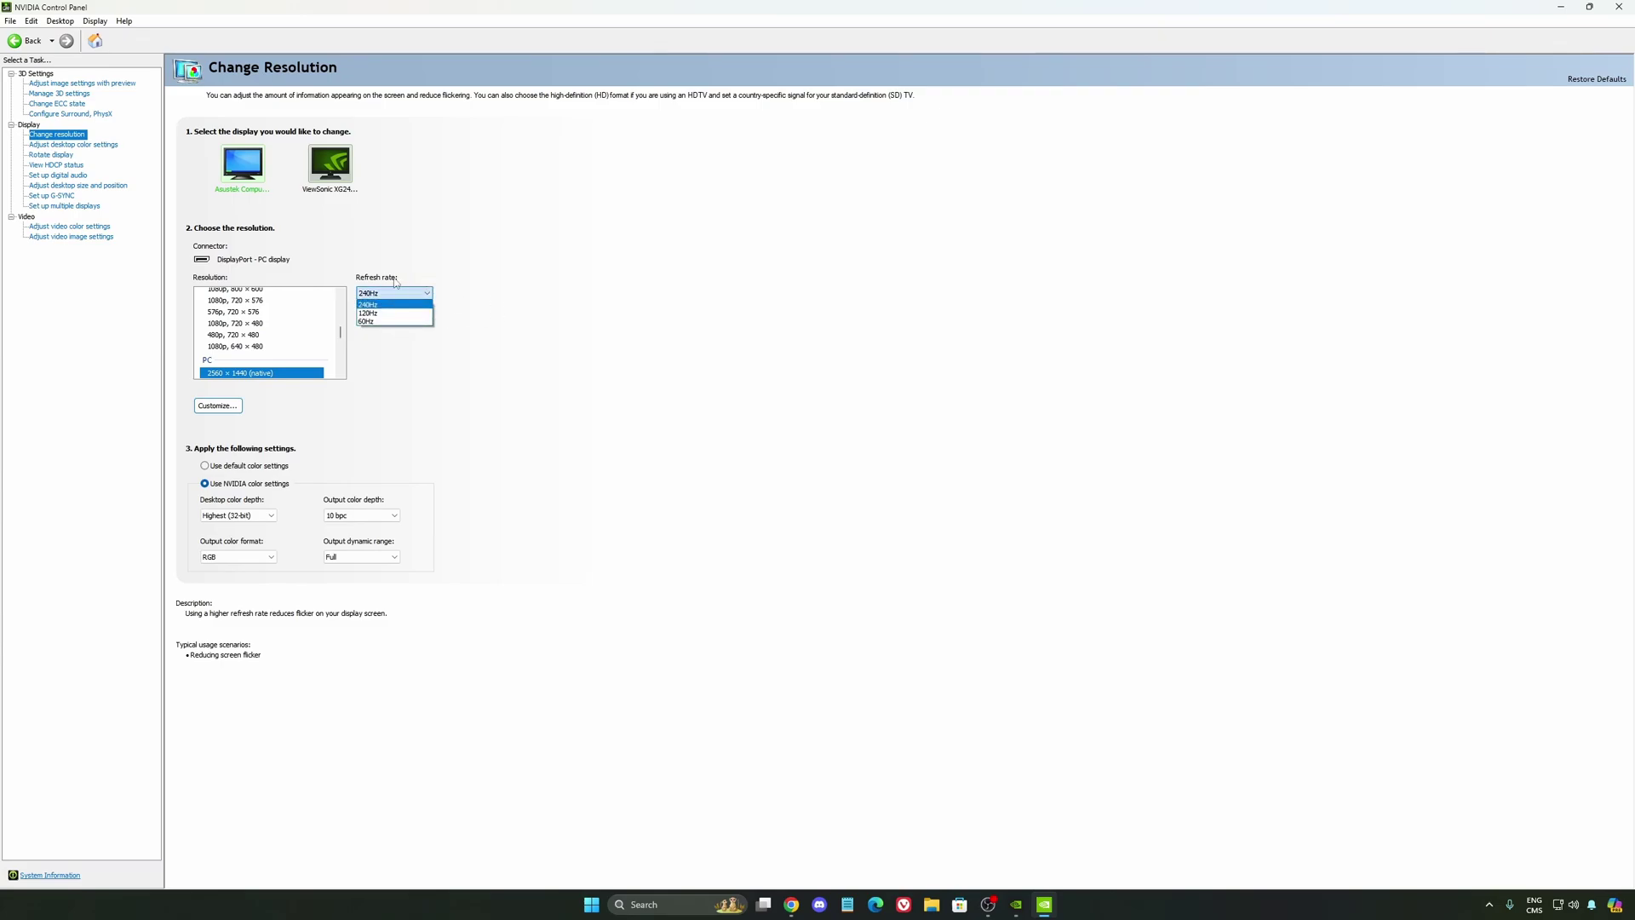
pyautogui.click(528, 301)
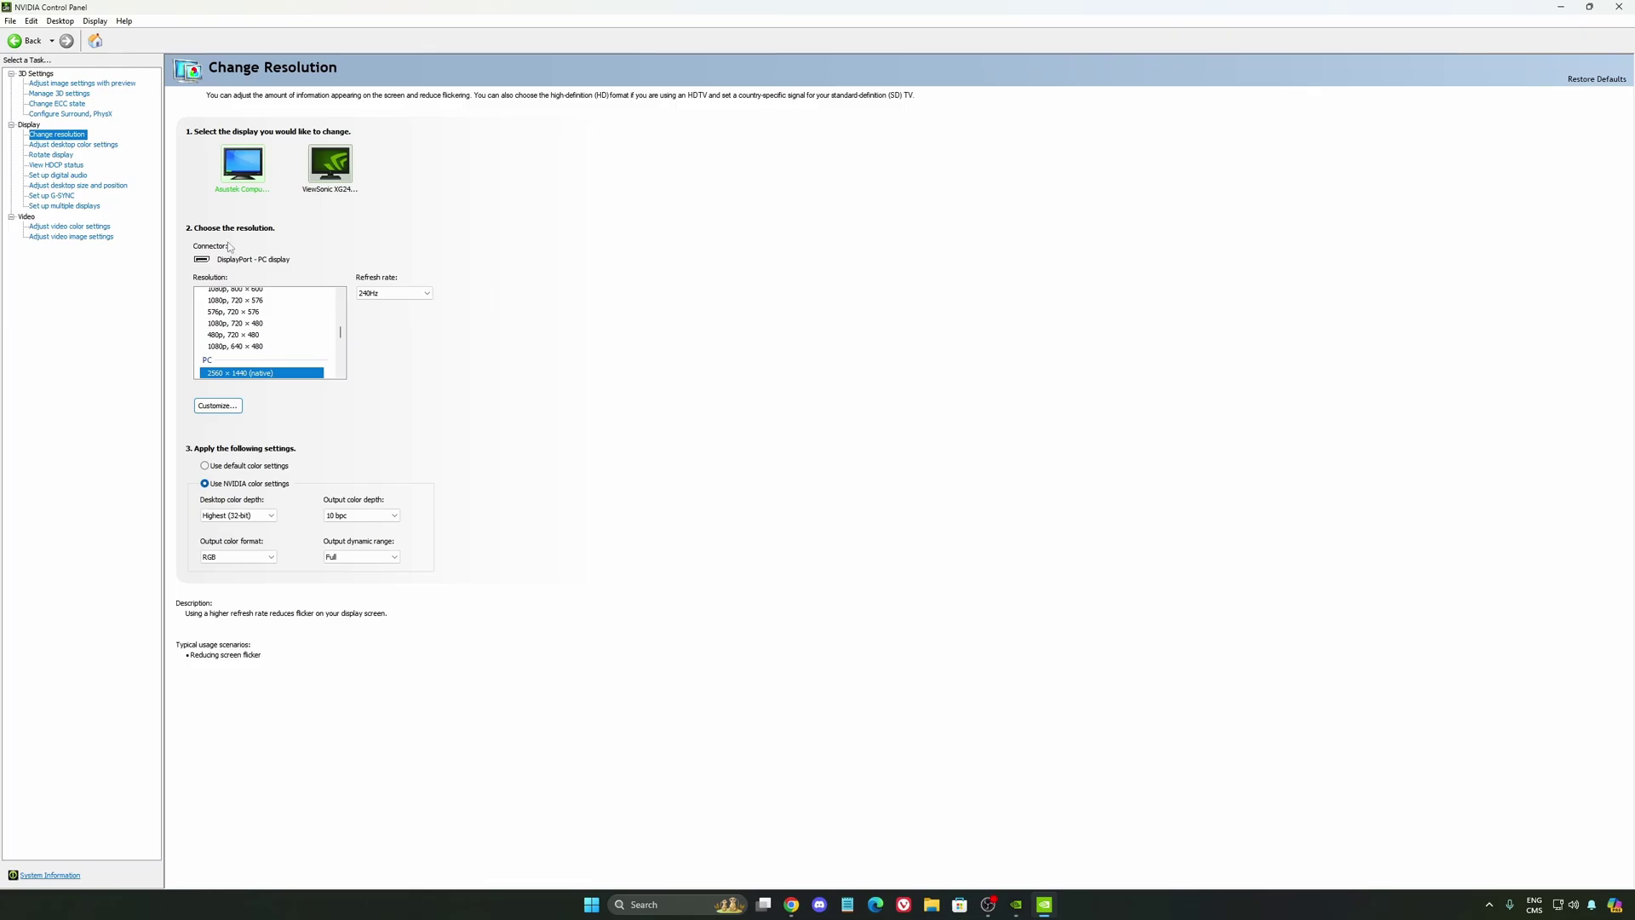
pyautogui.click(61, 197)
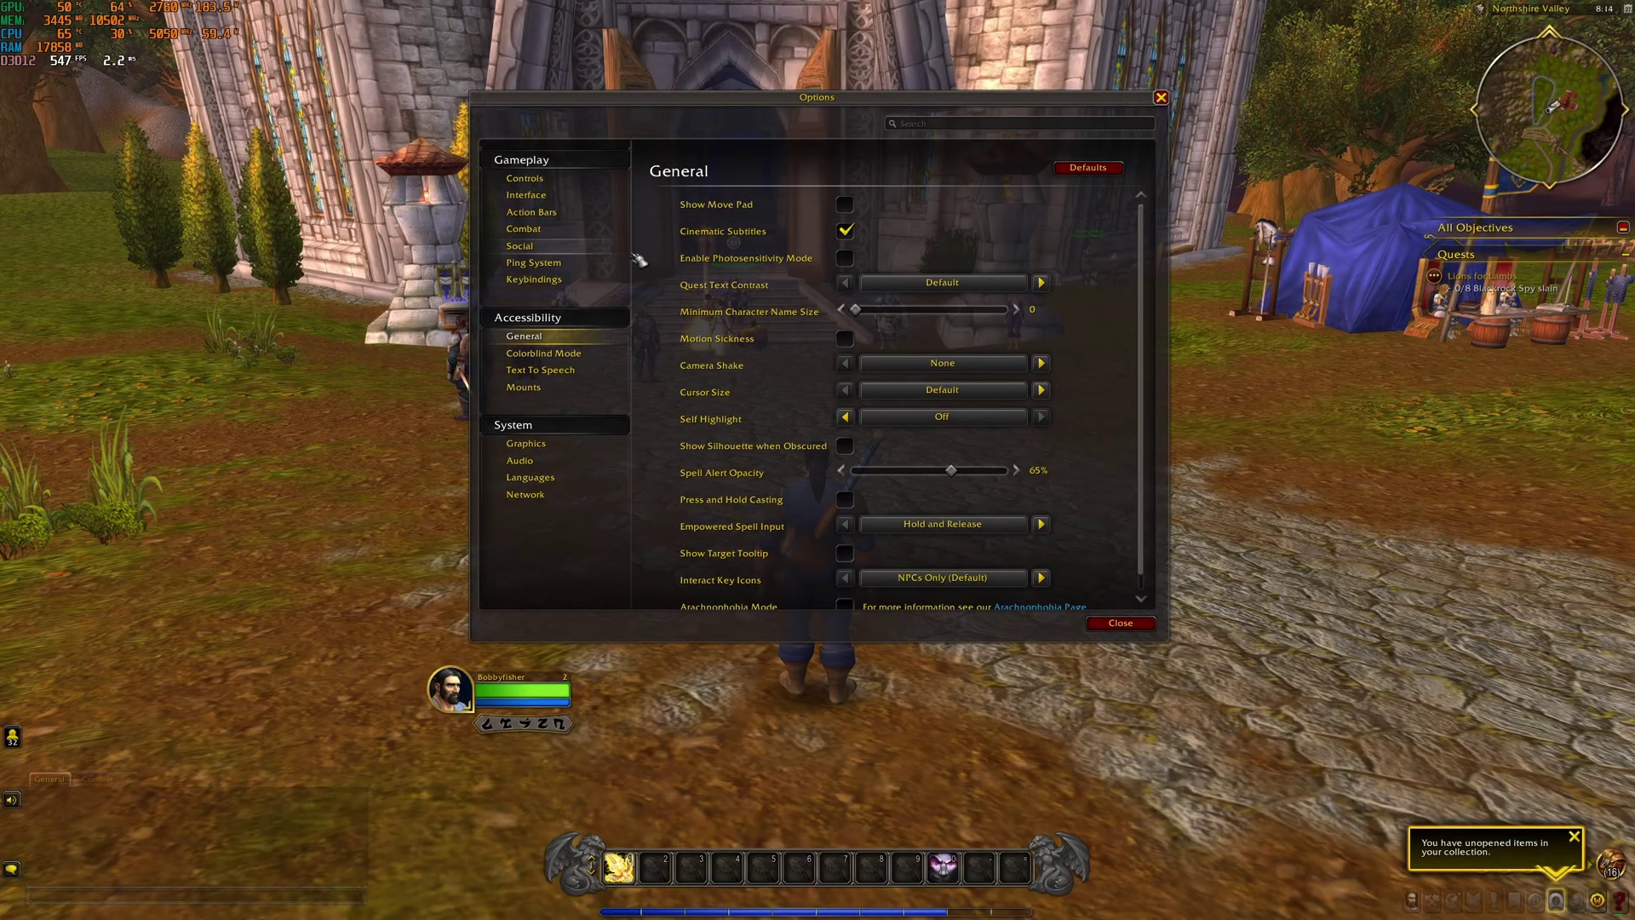
# Leave Camera Shake at None, glance at Network, and switch to the Graphics settings.
pyautogui.click(941, 364)
pyautogui.click(1127, 385)
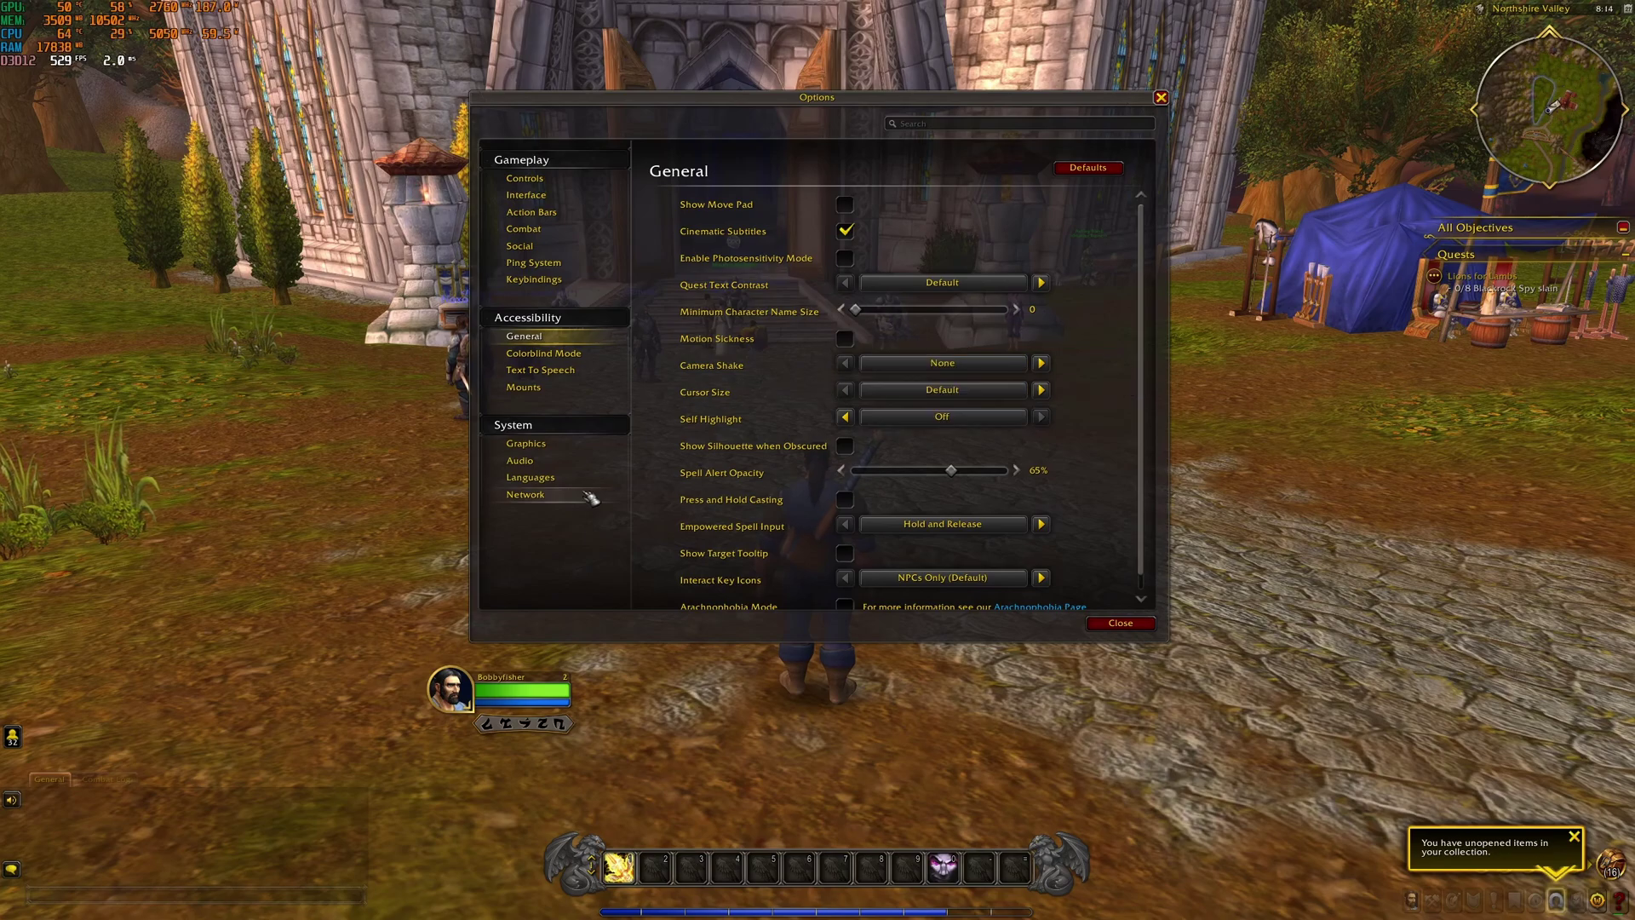
pyautogui.click(537, 496)
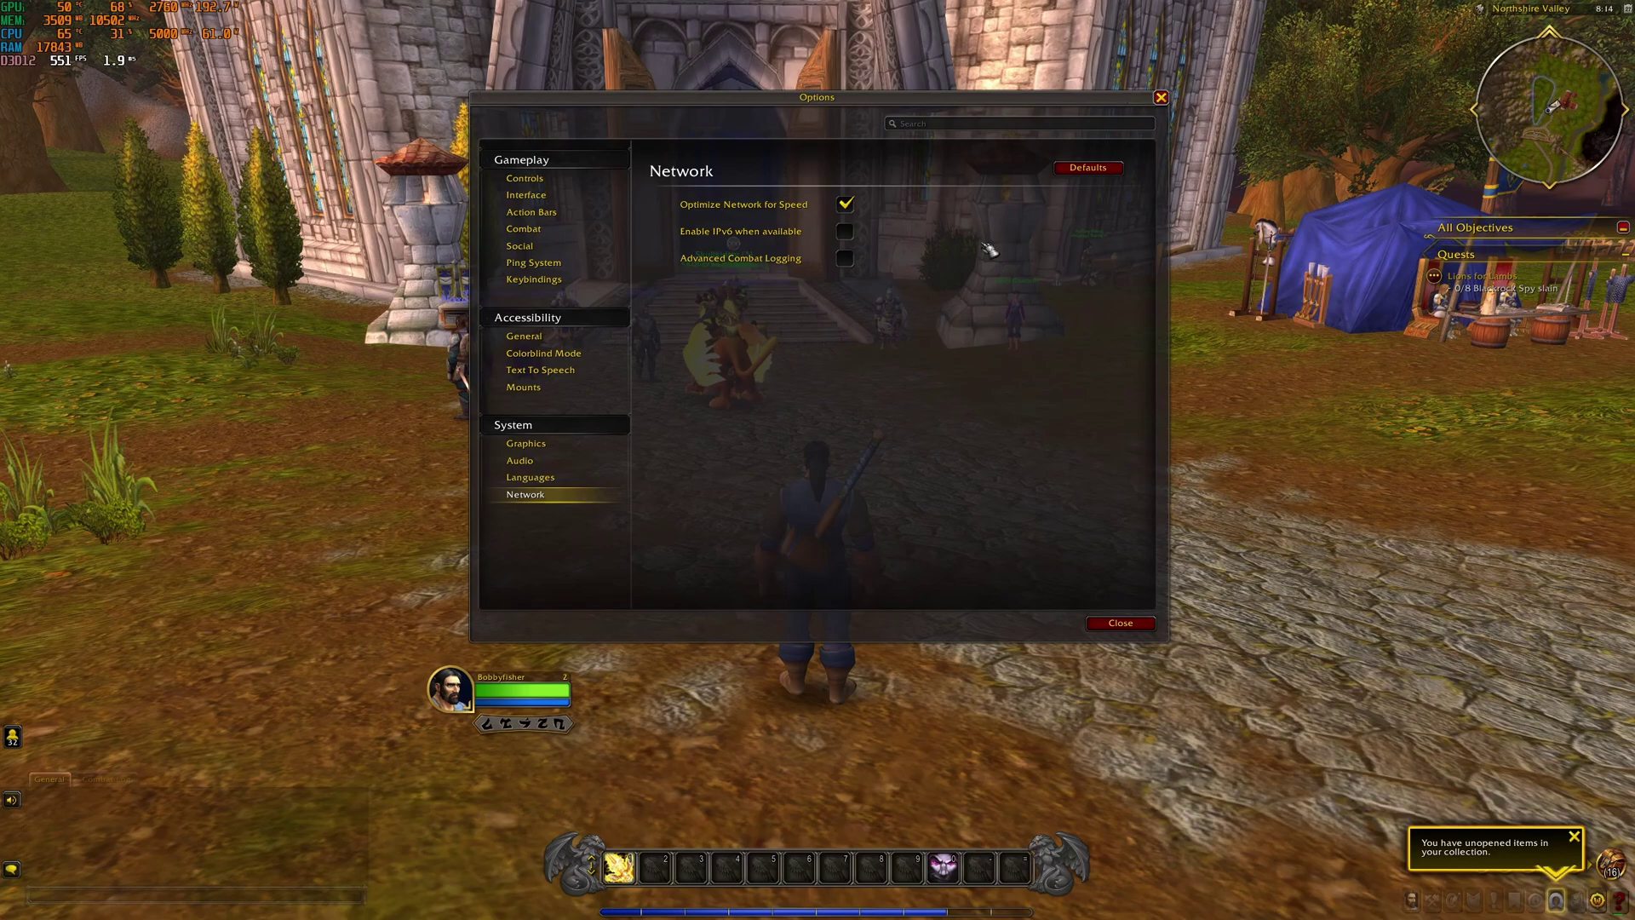
pyautogui.click(525, 443)
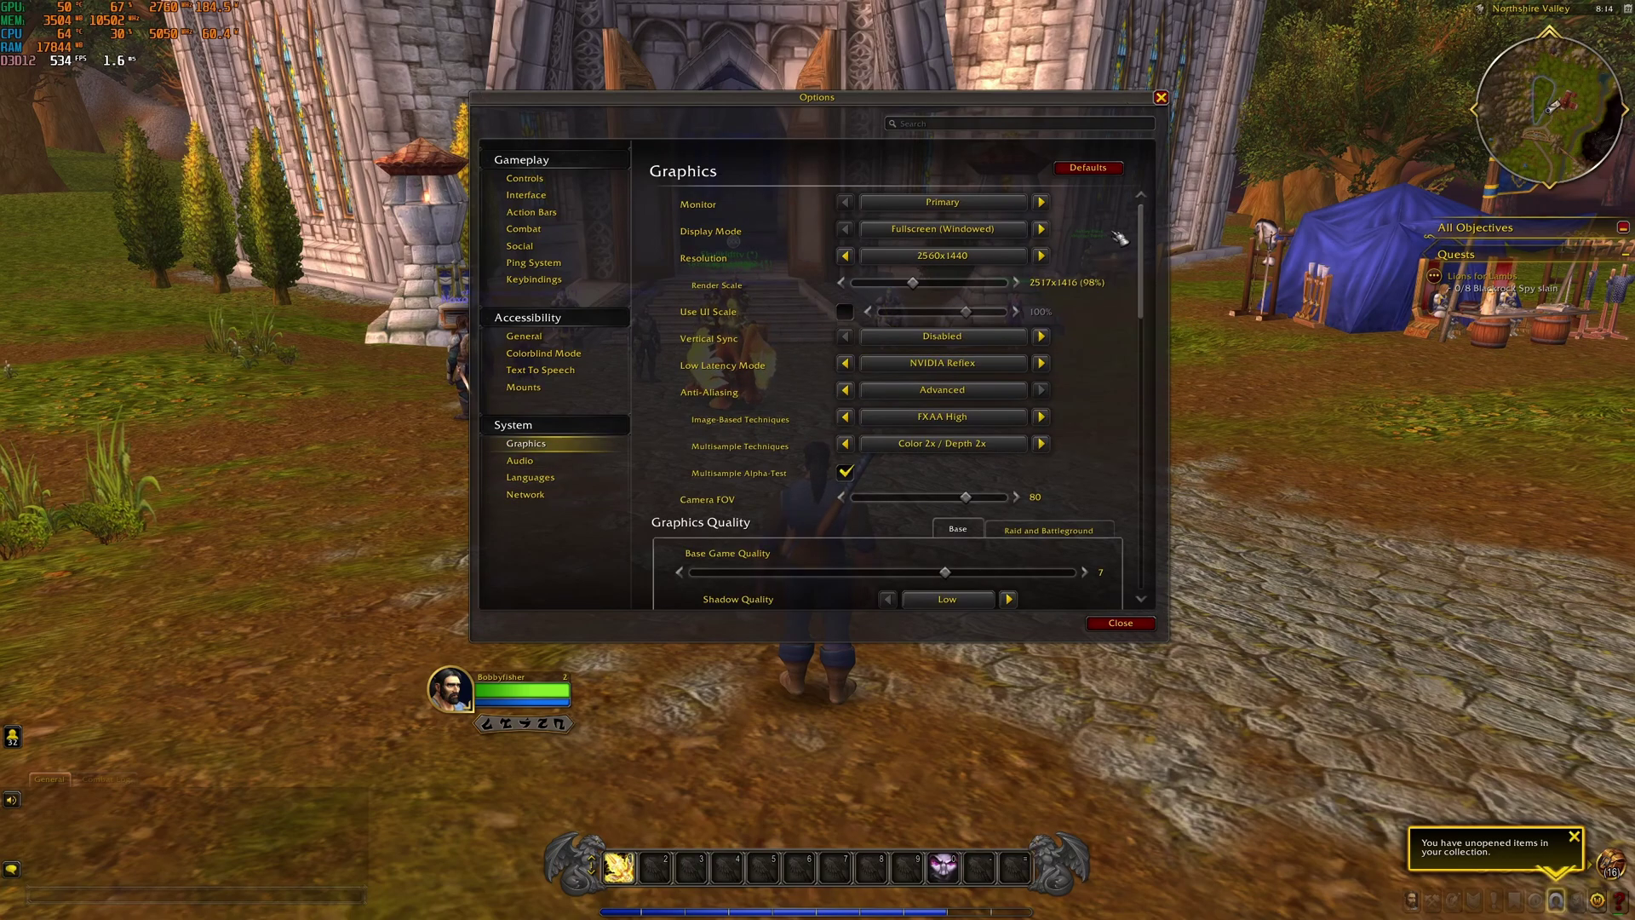
# Keep Display Mode on Fullscreen (Windowed) and scroll through the Advanced graphics options.
pyautogui.click(923, 230)
pyautogui.click(942, 230)
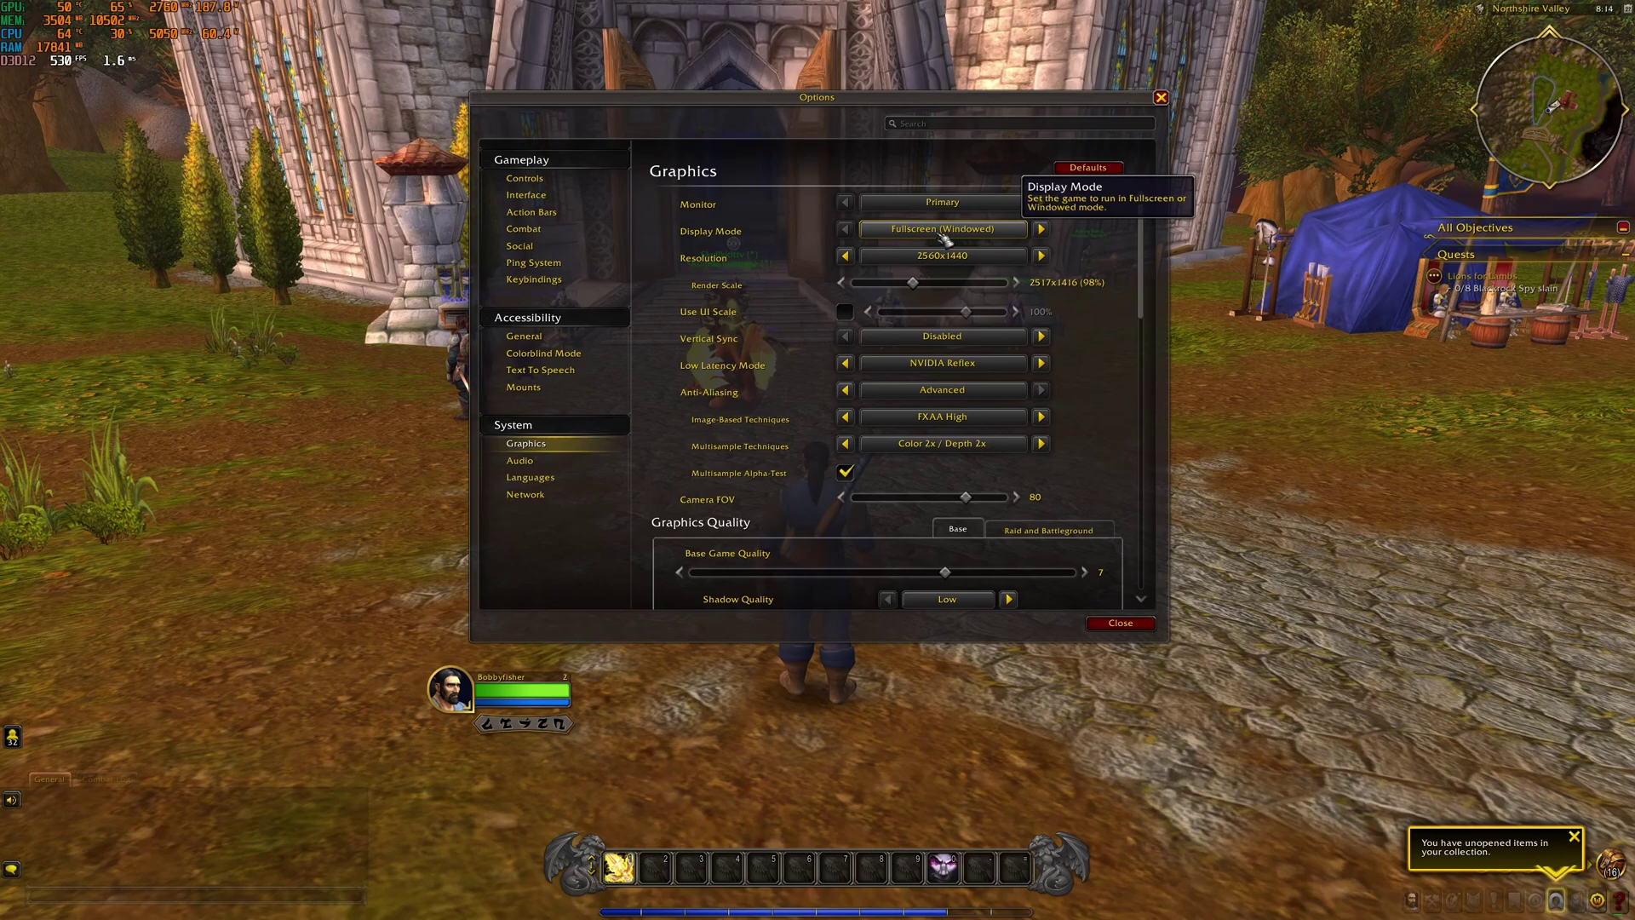
pyautogui.click(943, 232)
pyautogui.click(1117, 257)
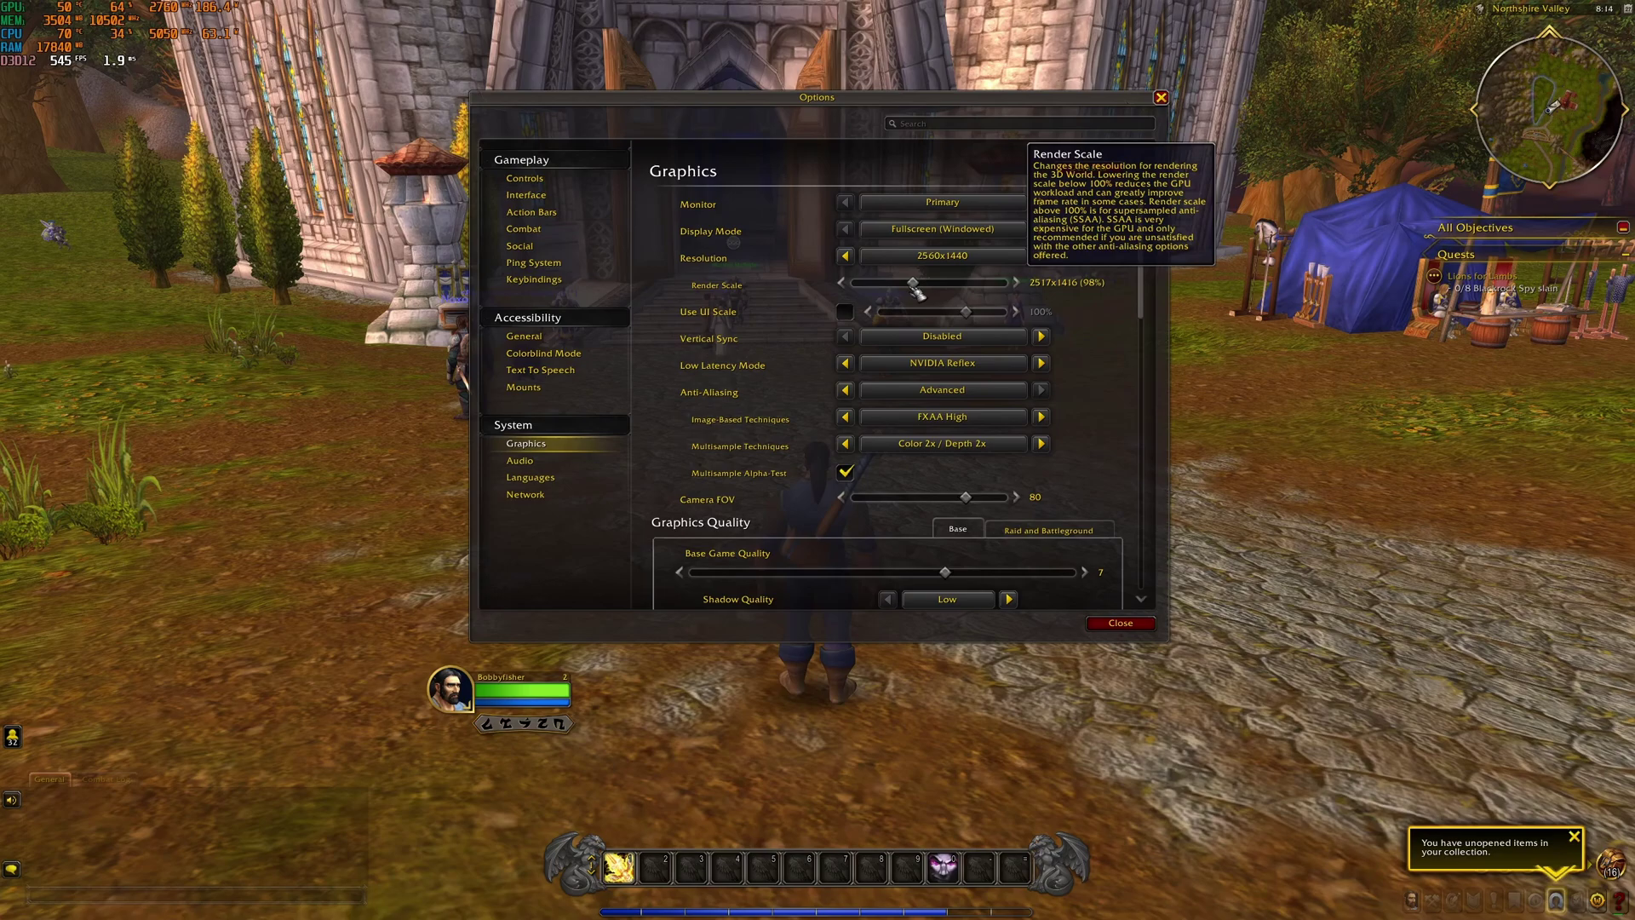
pyautogui.scroll(-10, 945, 324)
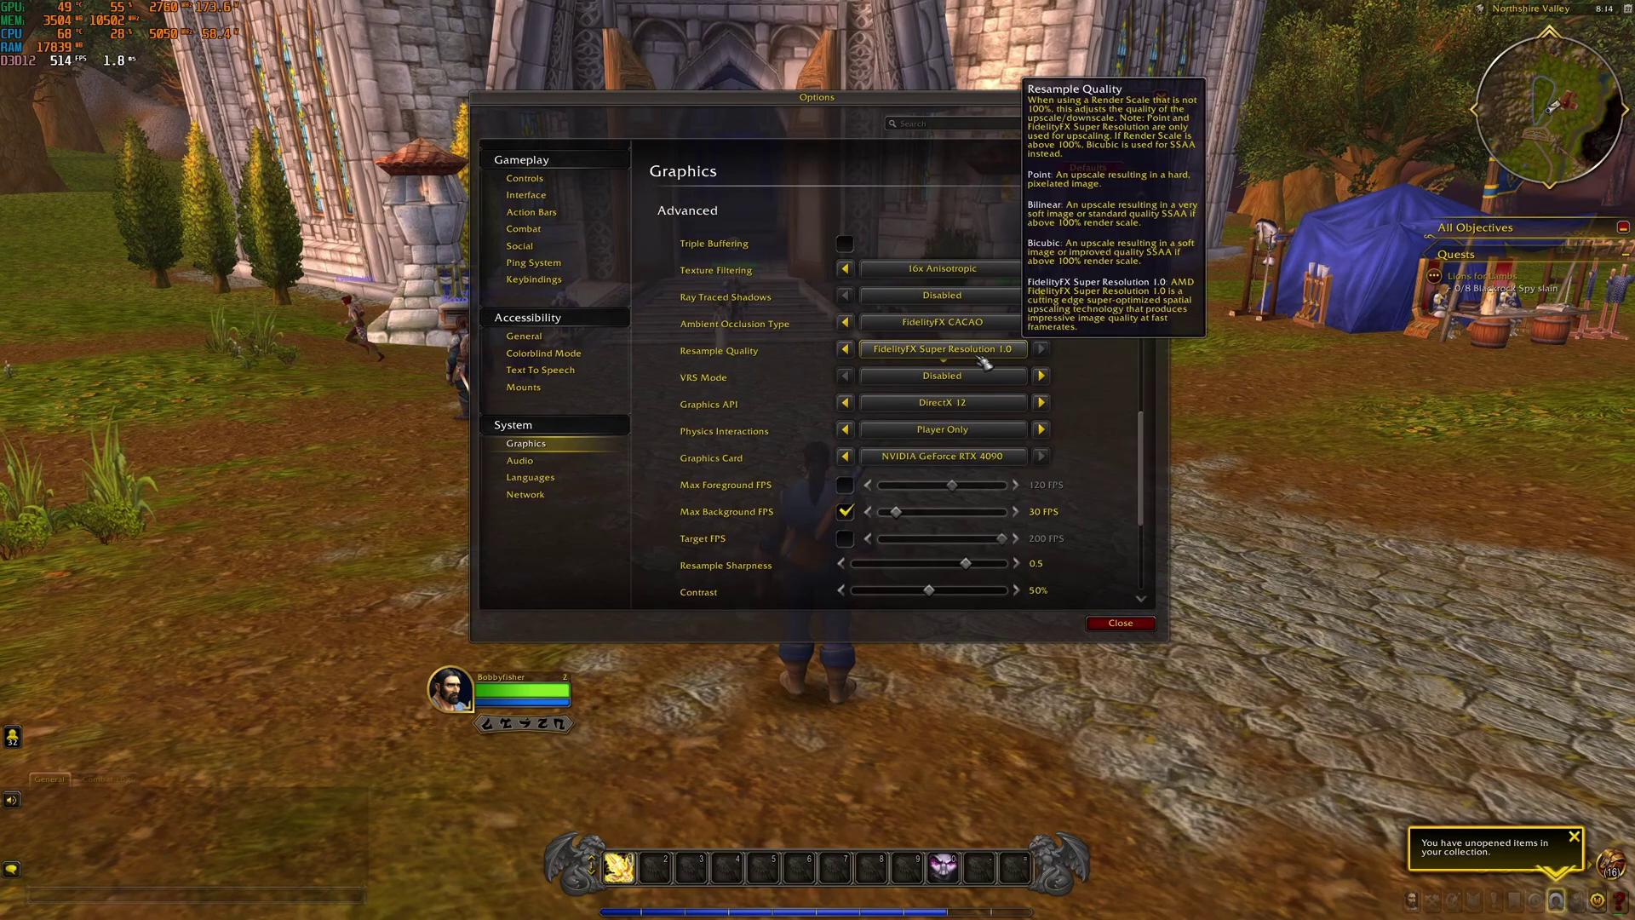
pyautogui.moveTo(1141, 437); pyautogui.dragTo(1141, 242)
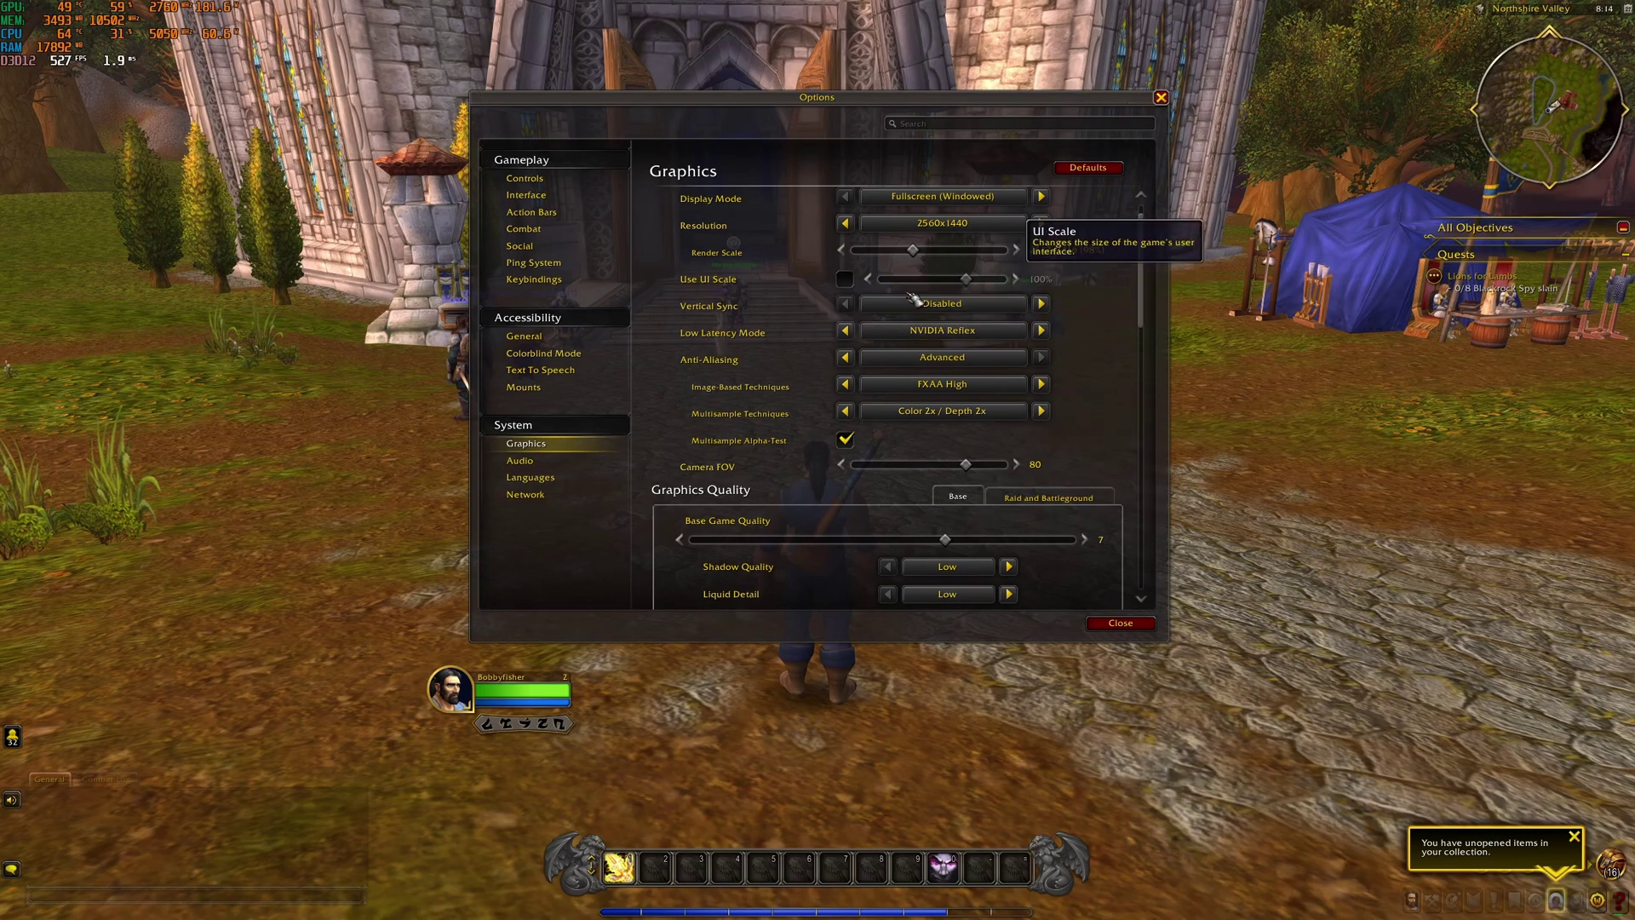
pyautogui.scroll(-2, 937, 332)
pyautogui.click(941, 278)
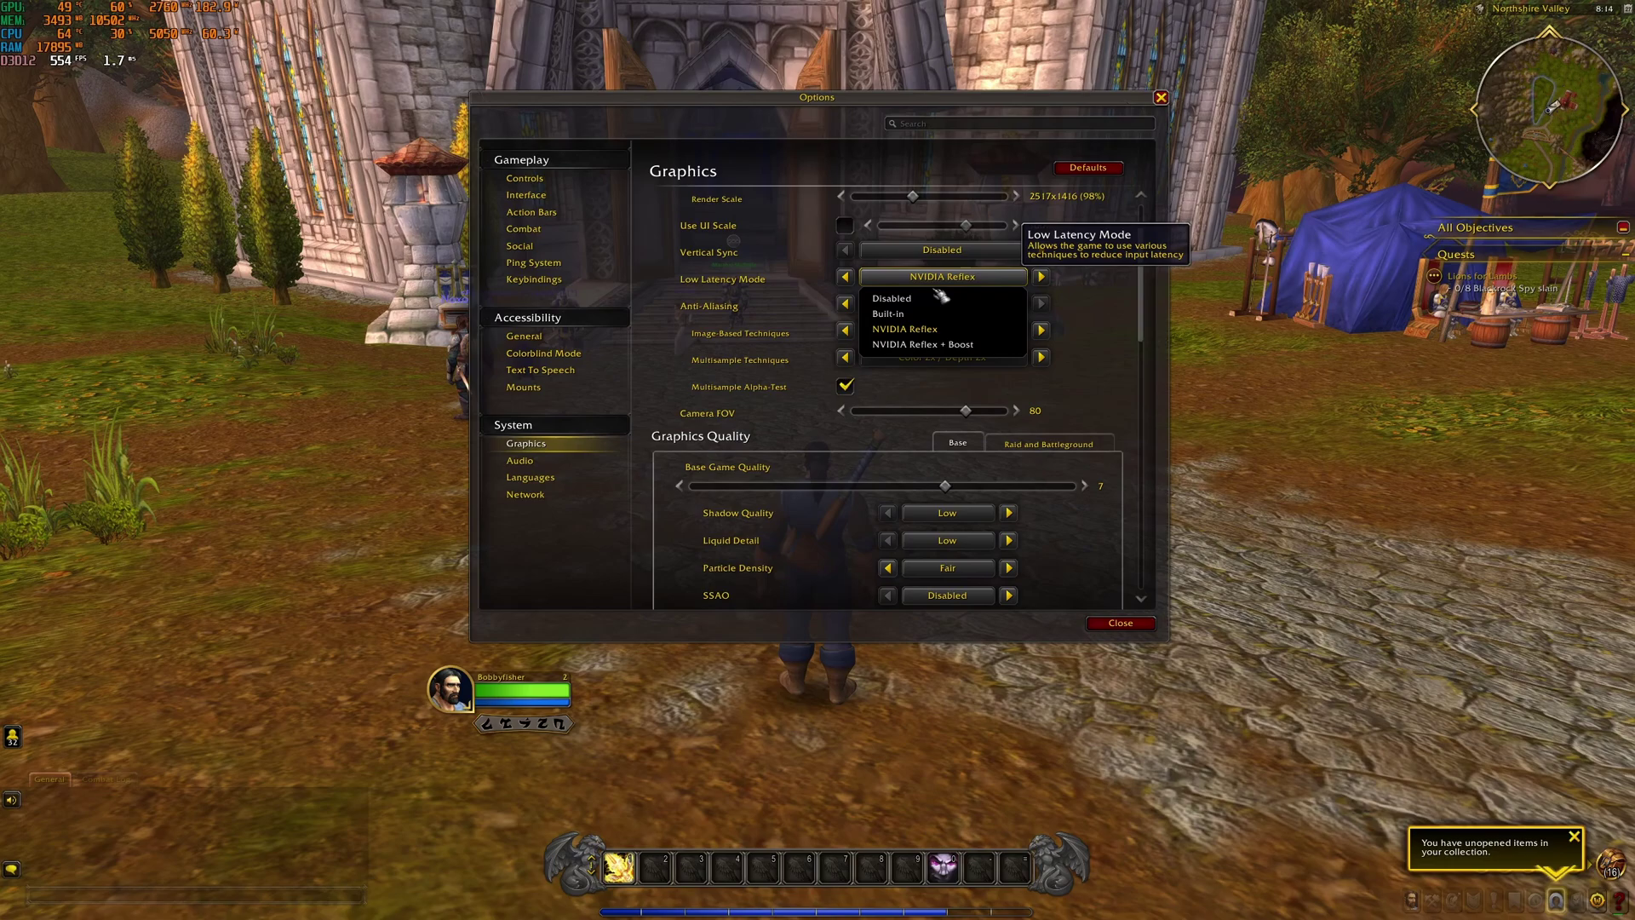
pyautogui.click(916, 331)
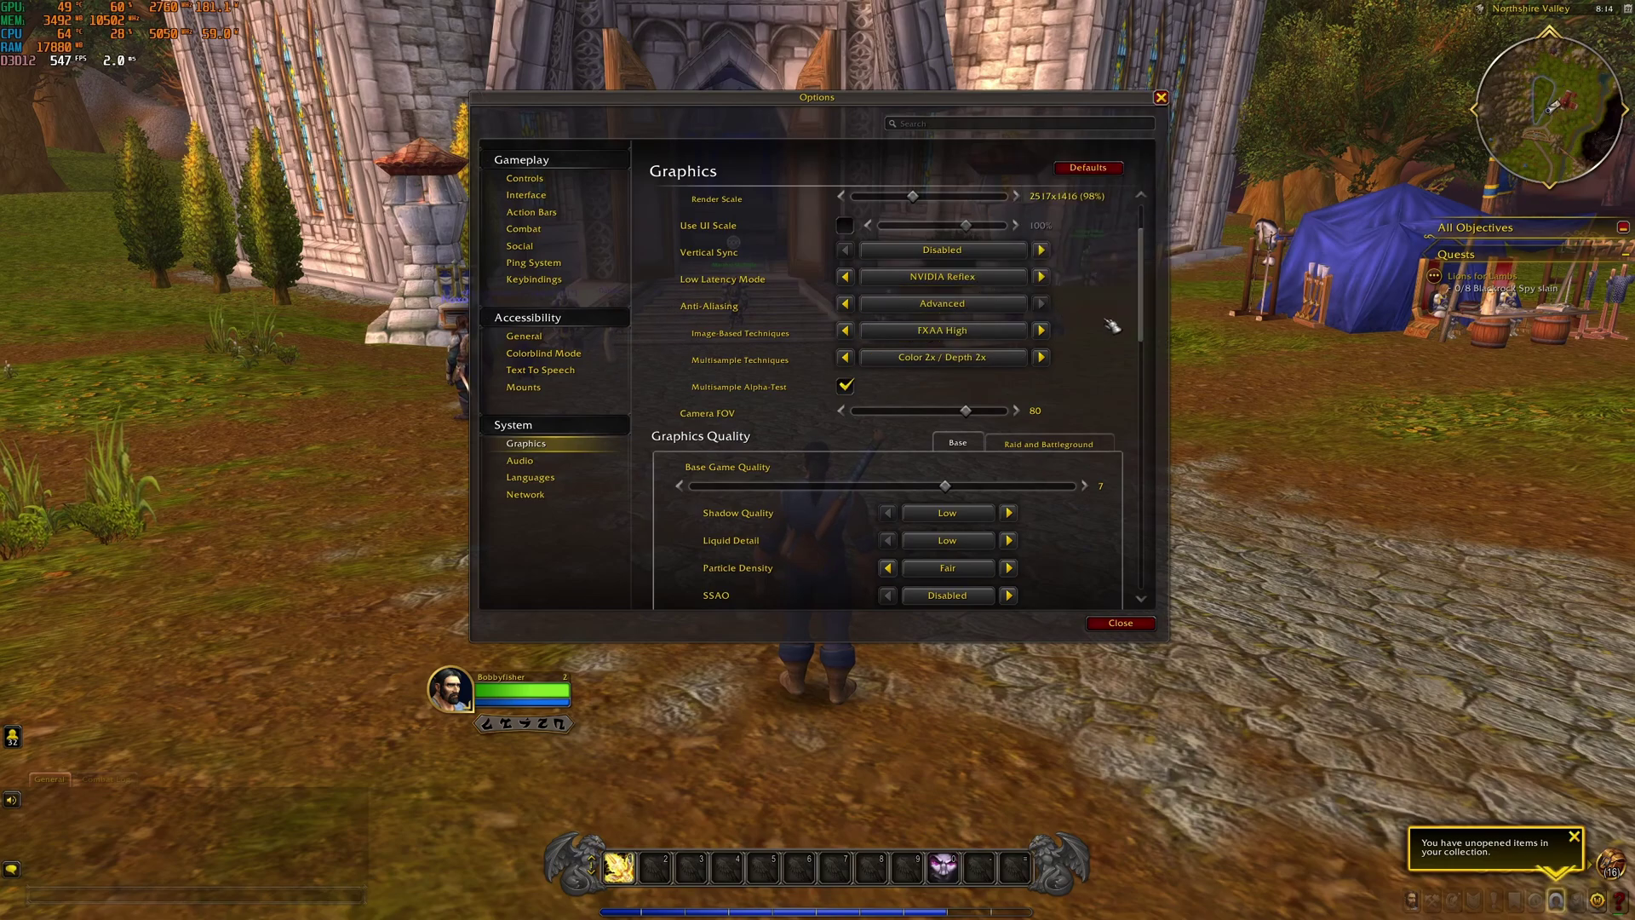
pyautogui.click(966, 308)
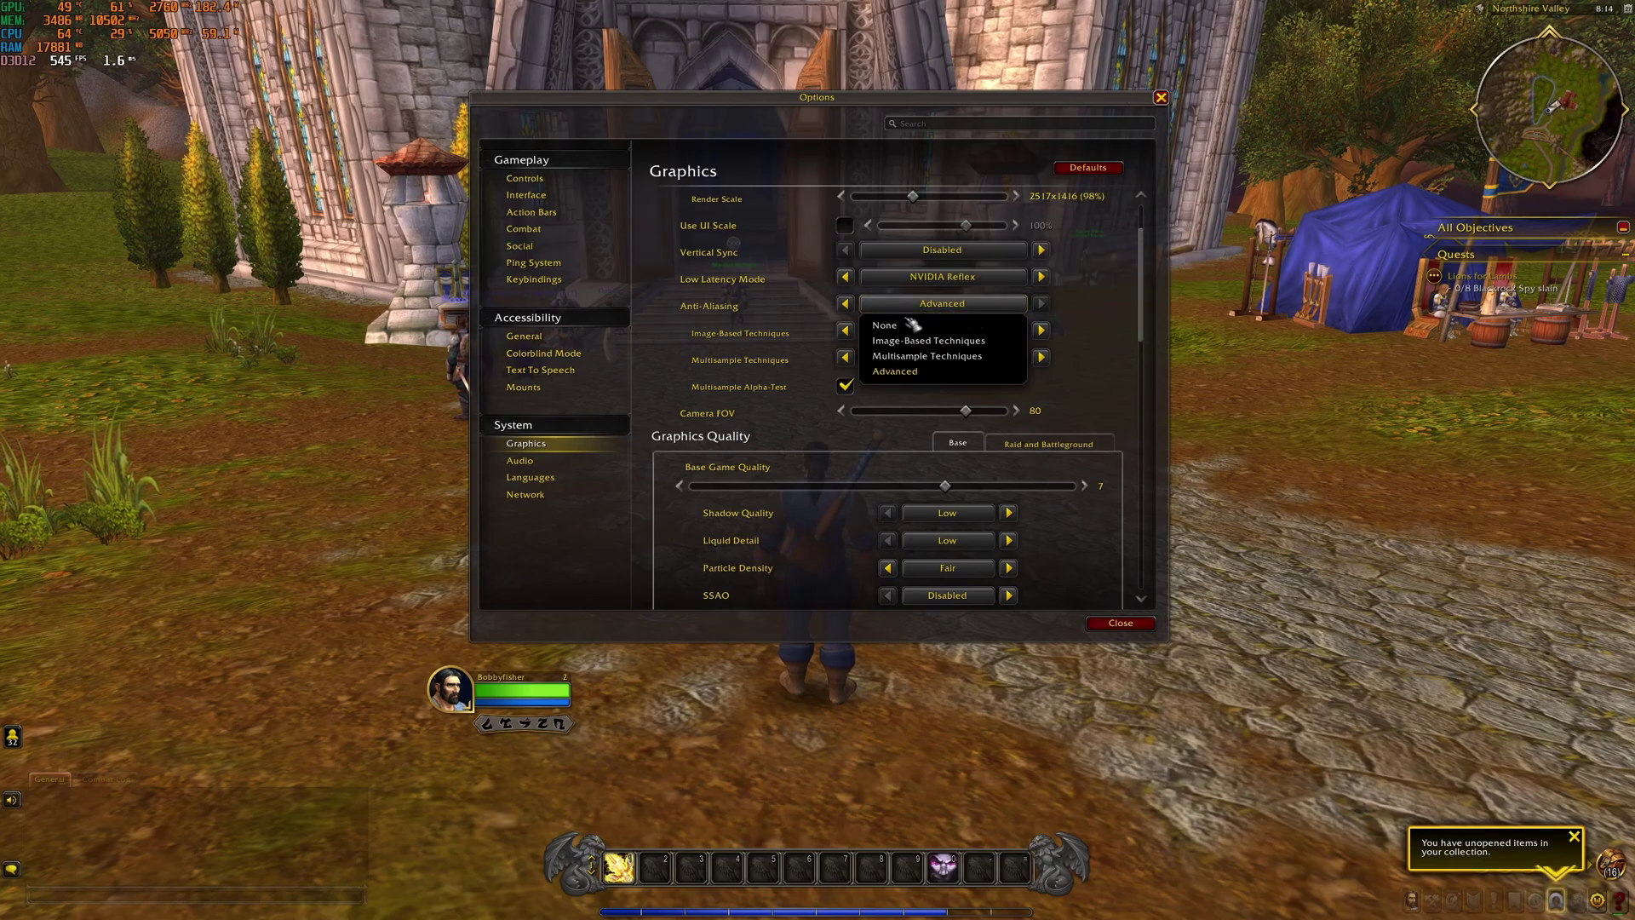
pyautogui.click(1040, 330)
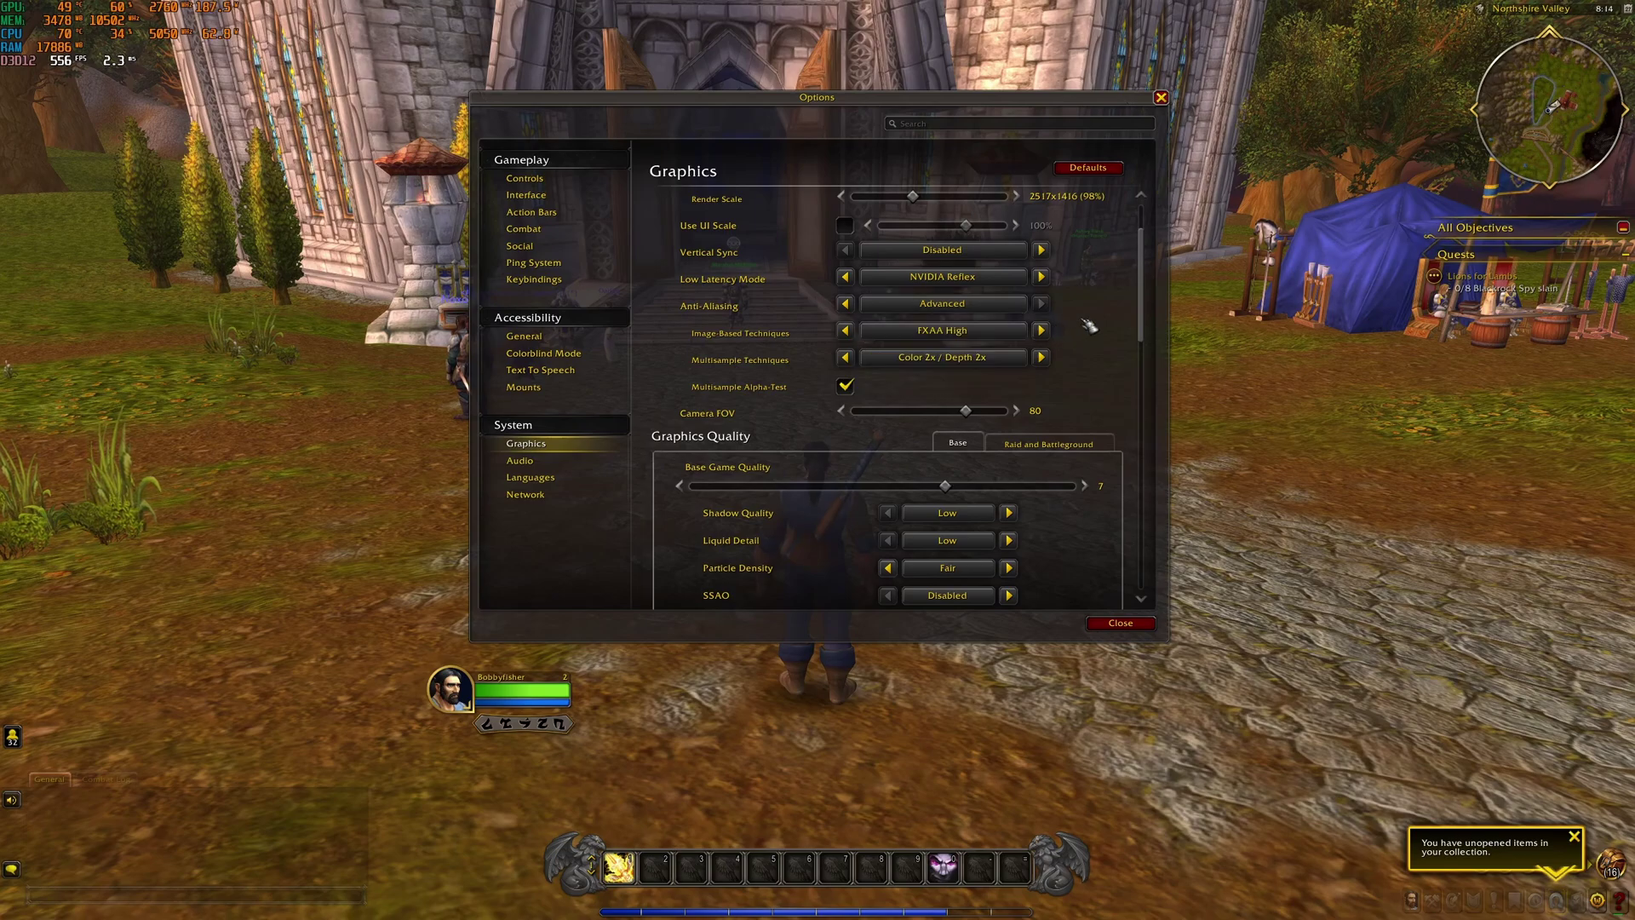
pyautogui.click(945, 332)
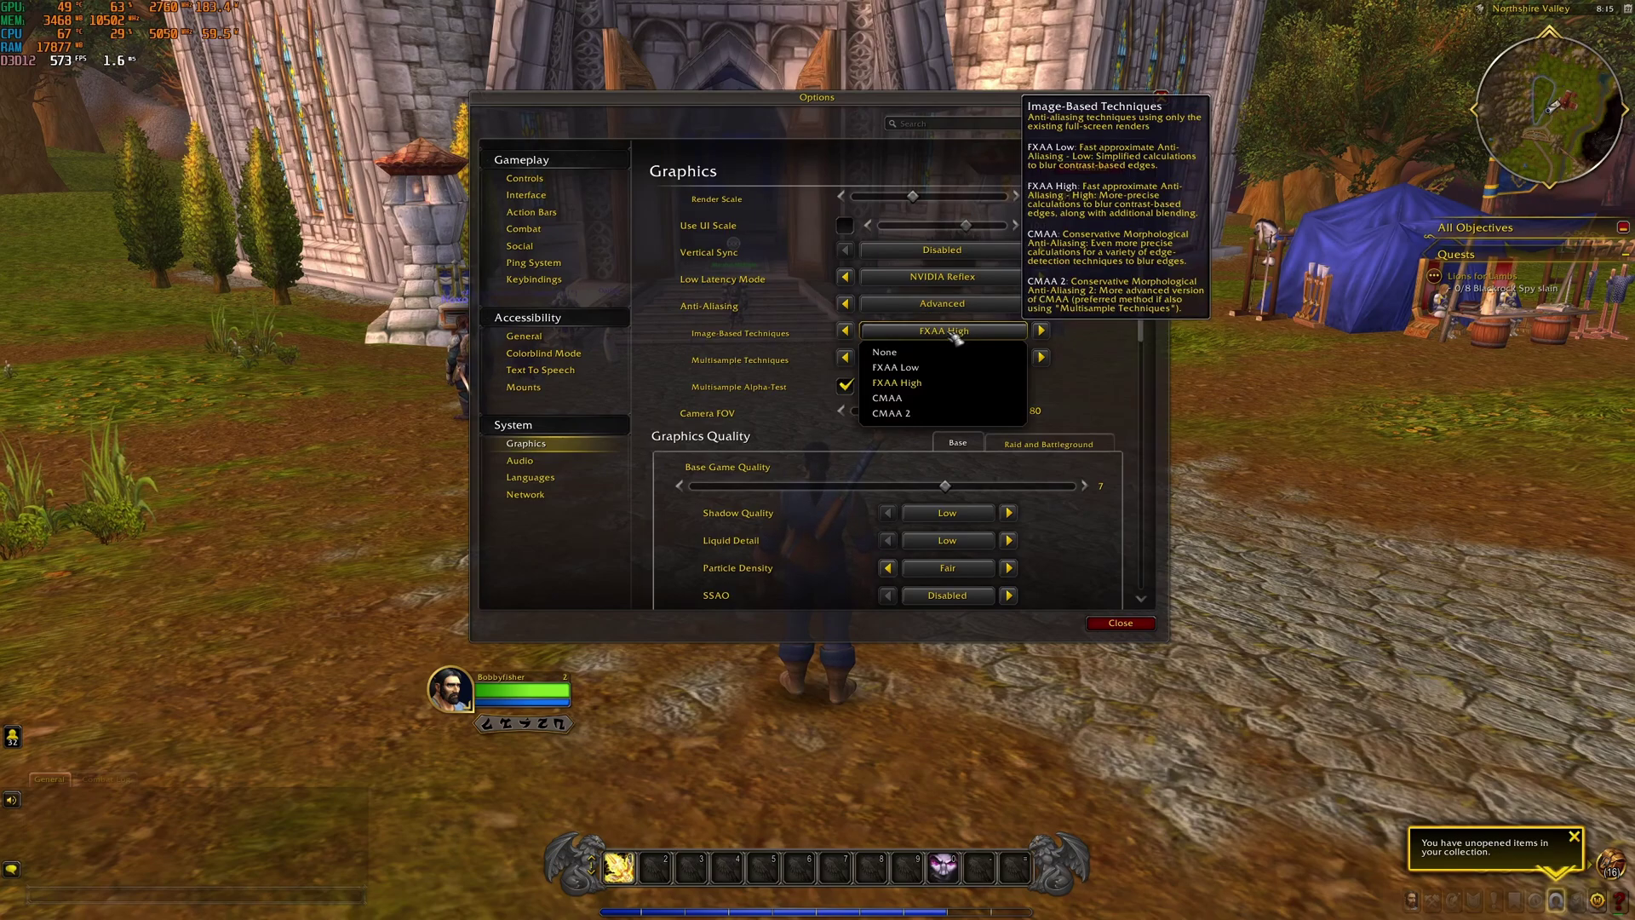
pyautogui.click(913, 390)
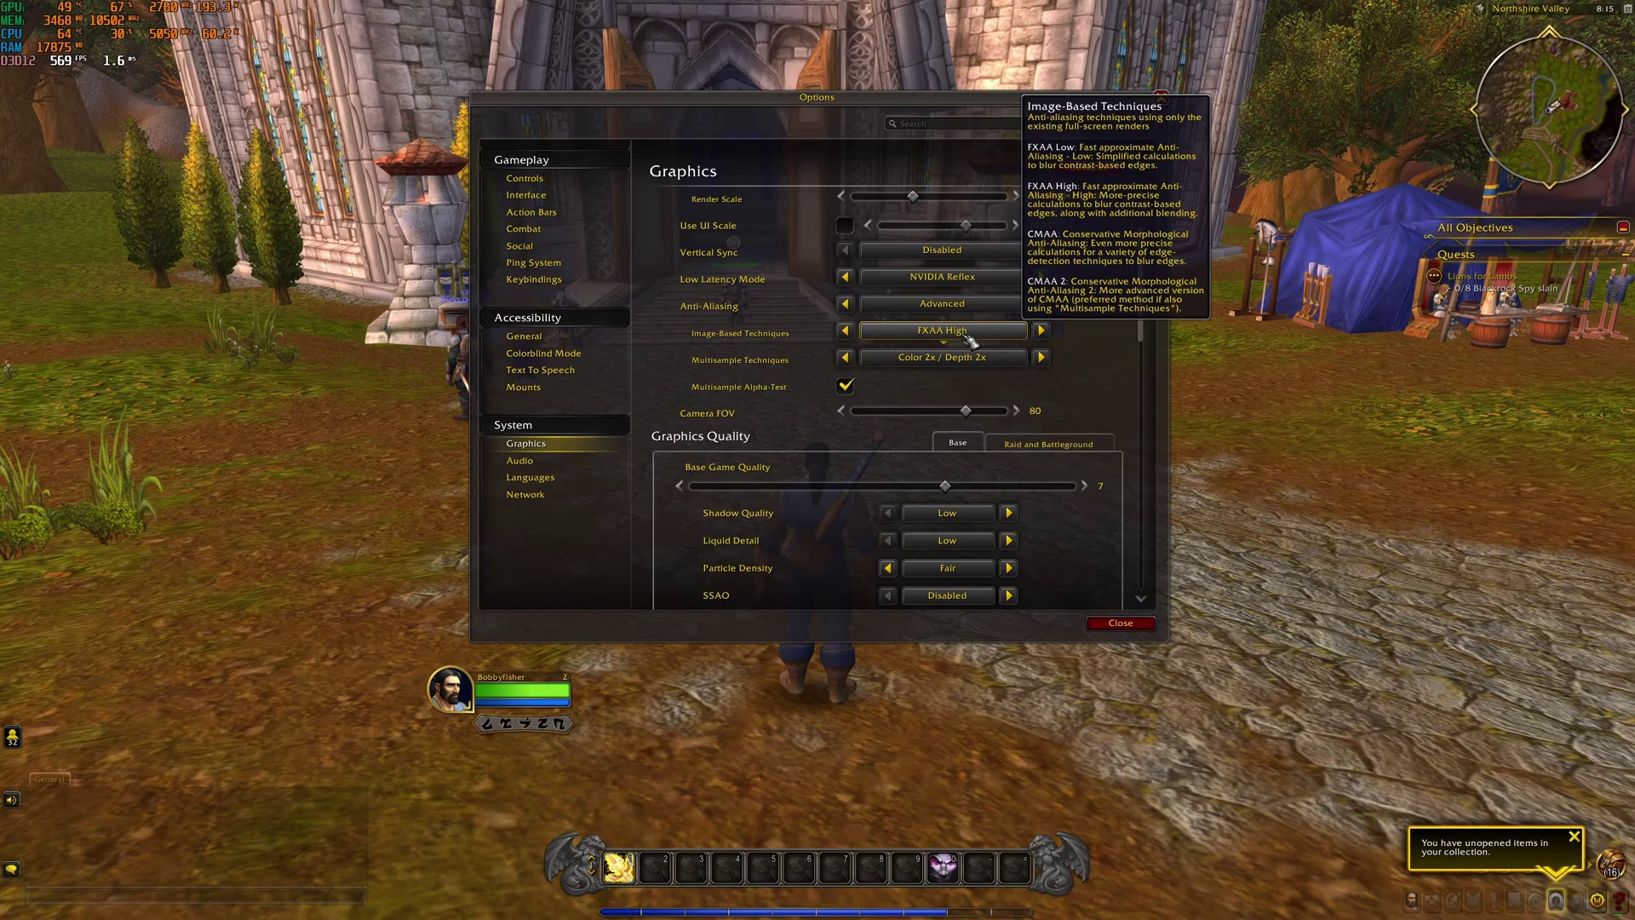
pyautogui.scroll(-2, 1064, 340)
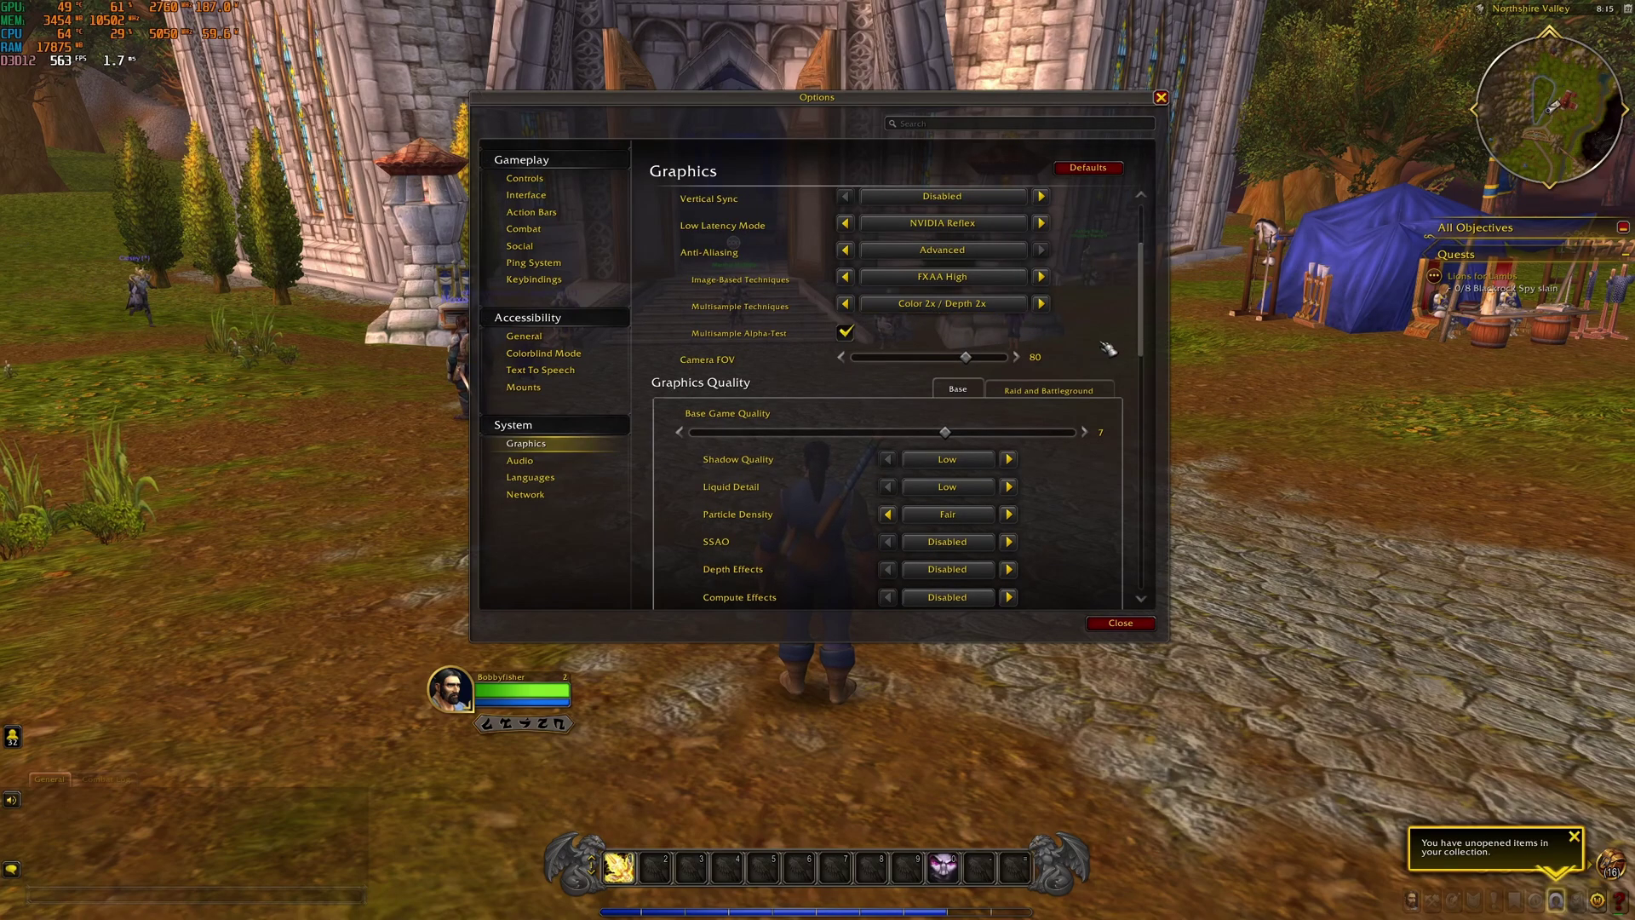
# Drag the Camera FOV slider from 80 to 90, then scroll down to Graphics Quality.
pyautogui.scroll(-2, 1044, 329)
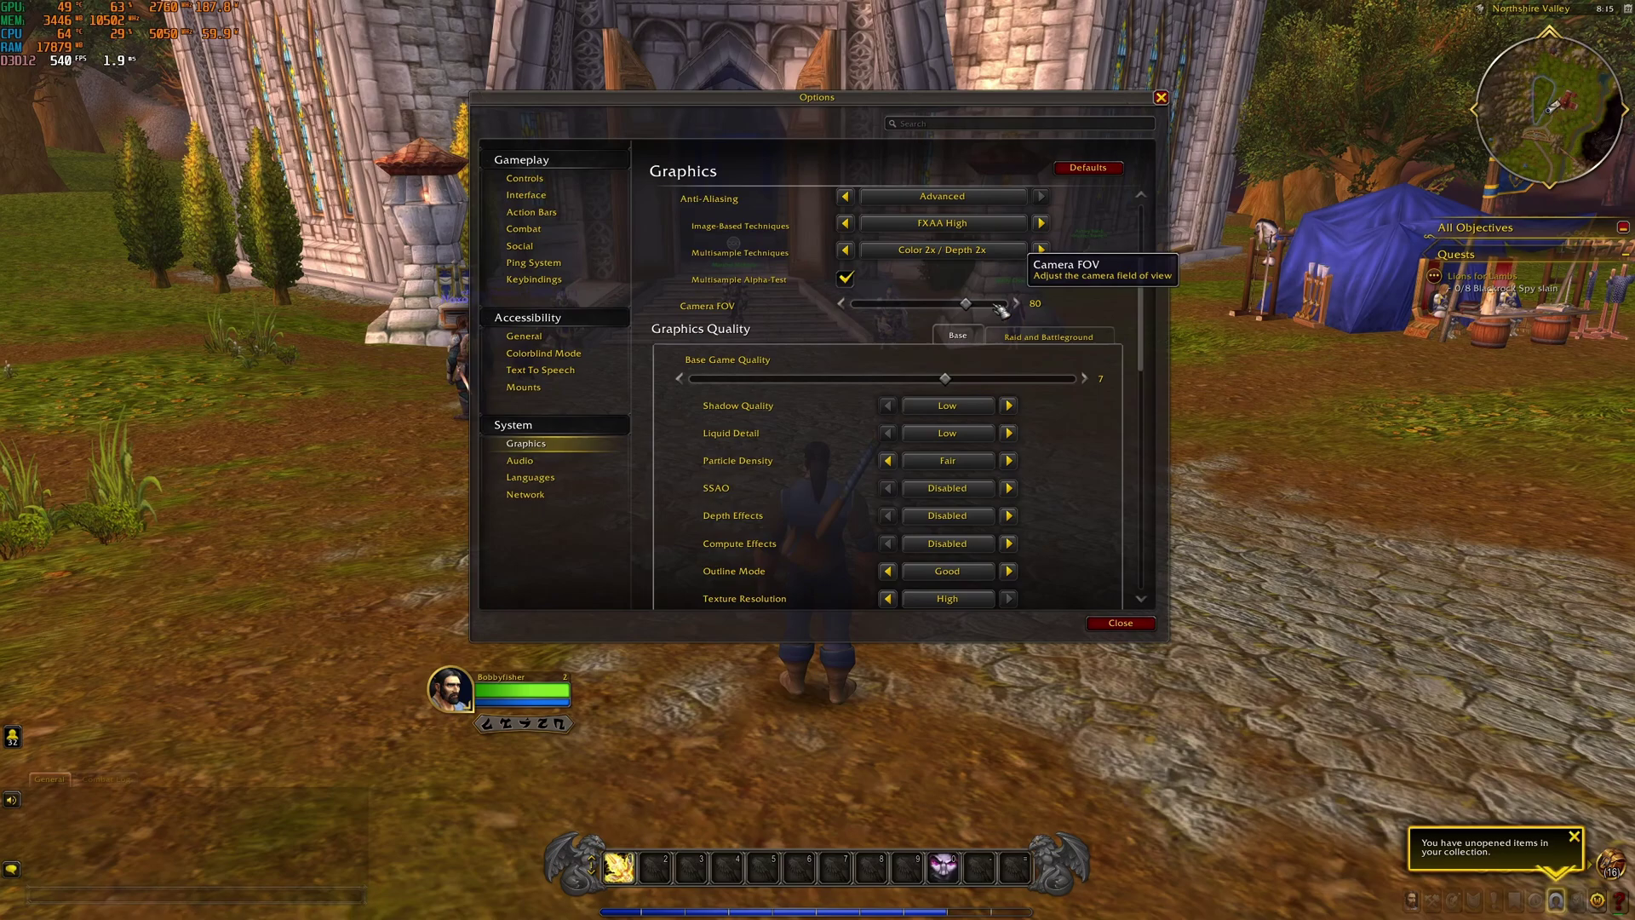
pyautogui.moveTo(945, 300); pyautogui.dragTo(1011, 306)
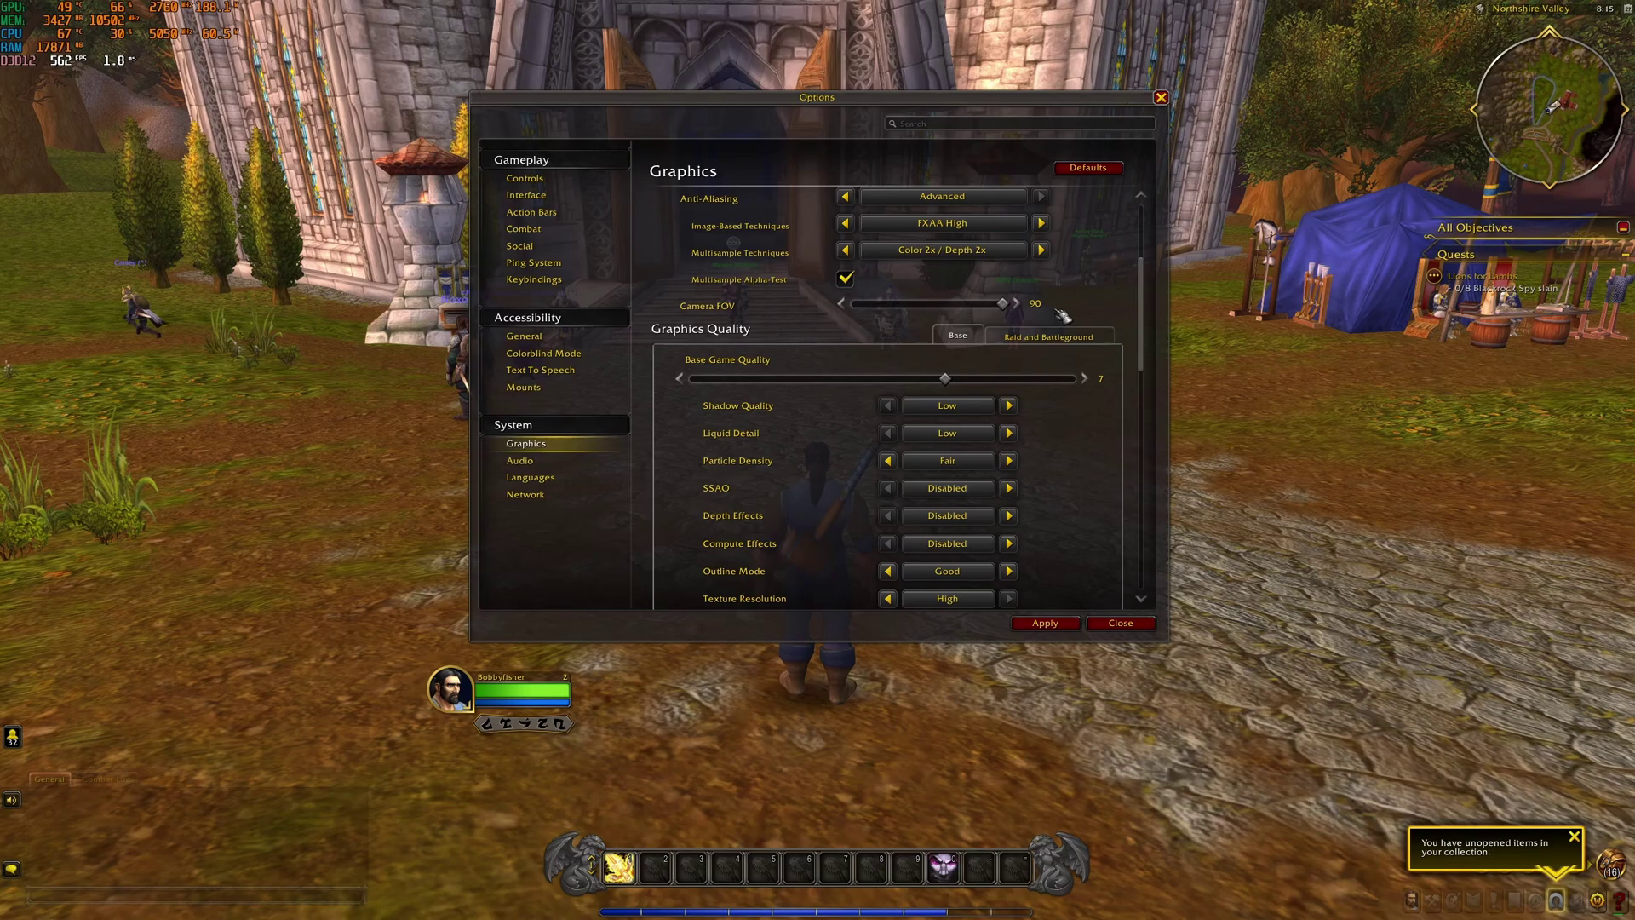
pyautogui.moveTo(1002, 304)
pyautogui.mouseDown()
pyautogui.moveTo(920, 317)
pyautogui.moveTo(1018, 310)
pyautogui.mouseUp()
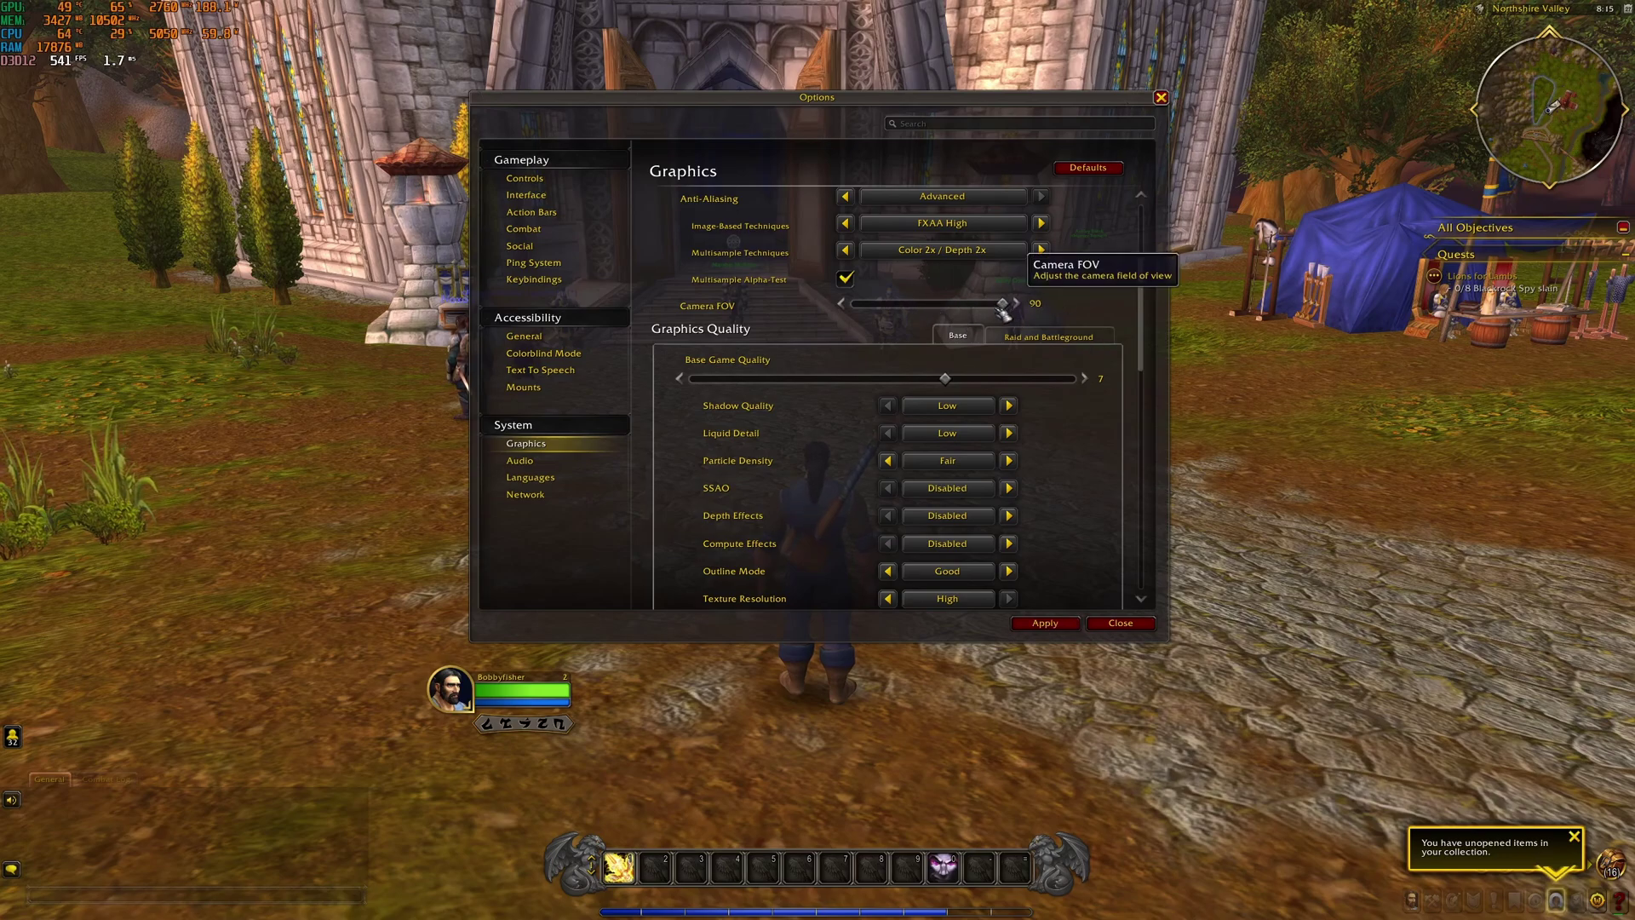
pyautogui.moveTo(1001, 309)
pyautogui.mouseDown()
pyautogui.moveTo(970, 307)
pyautogui.moveTo(1009, 306)
pyautogui.mouseUp()
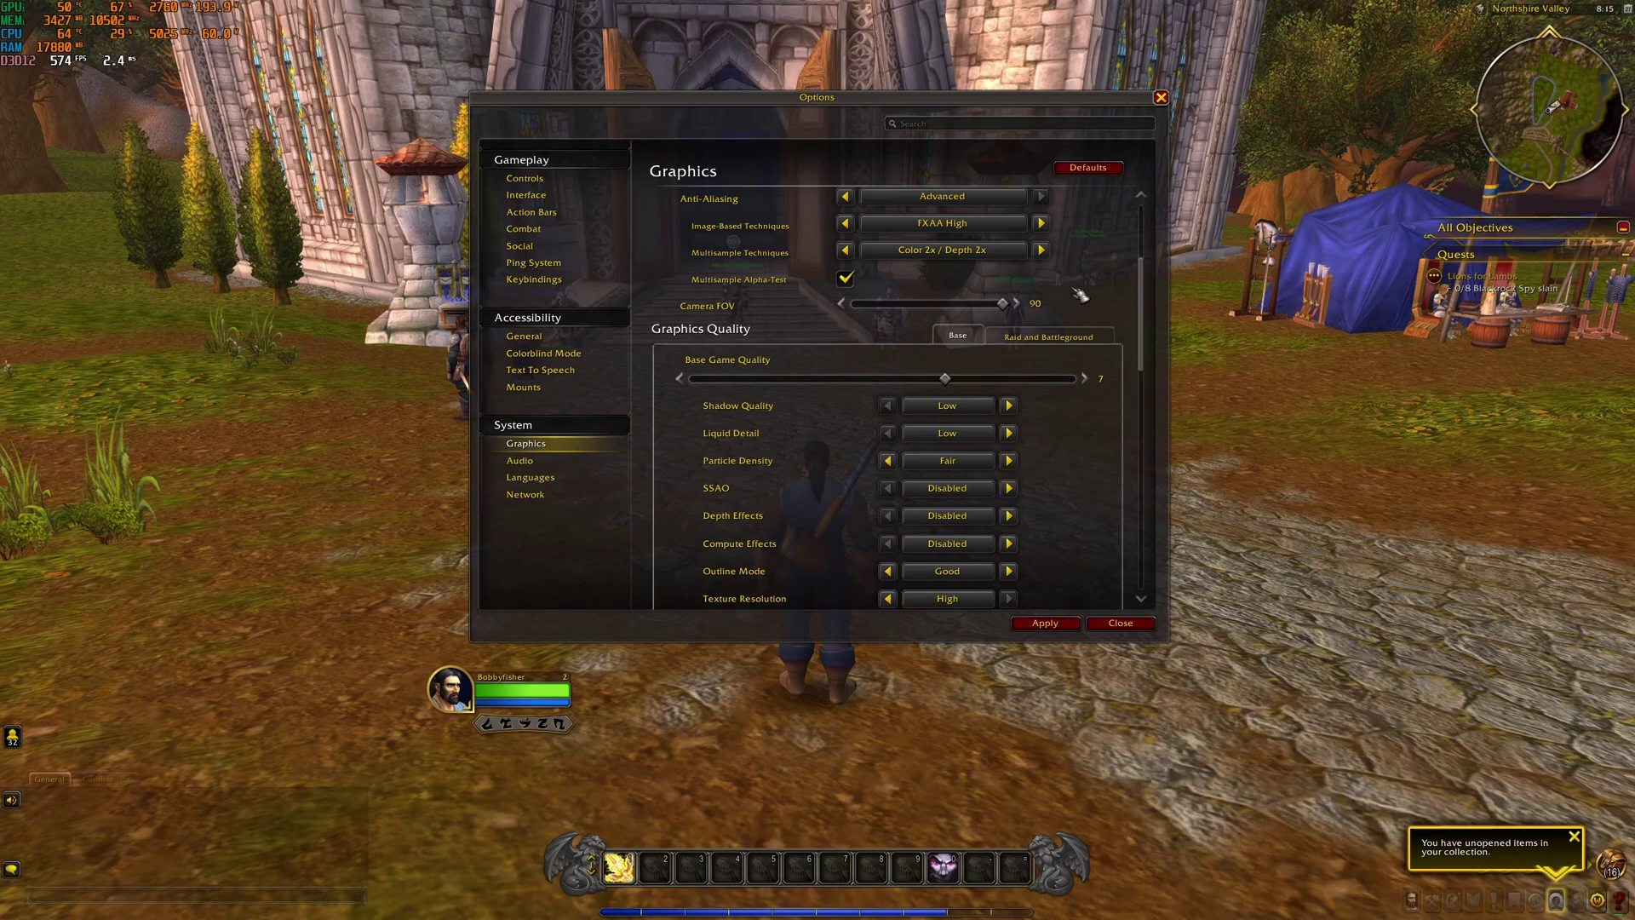
pyautogui.scroll(-3, 1080, 426)
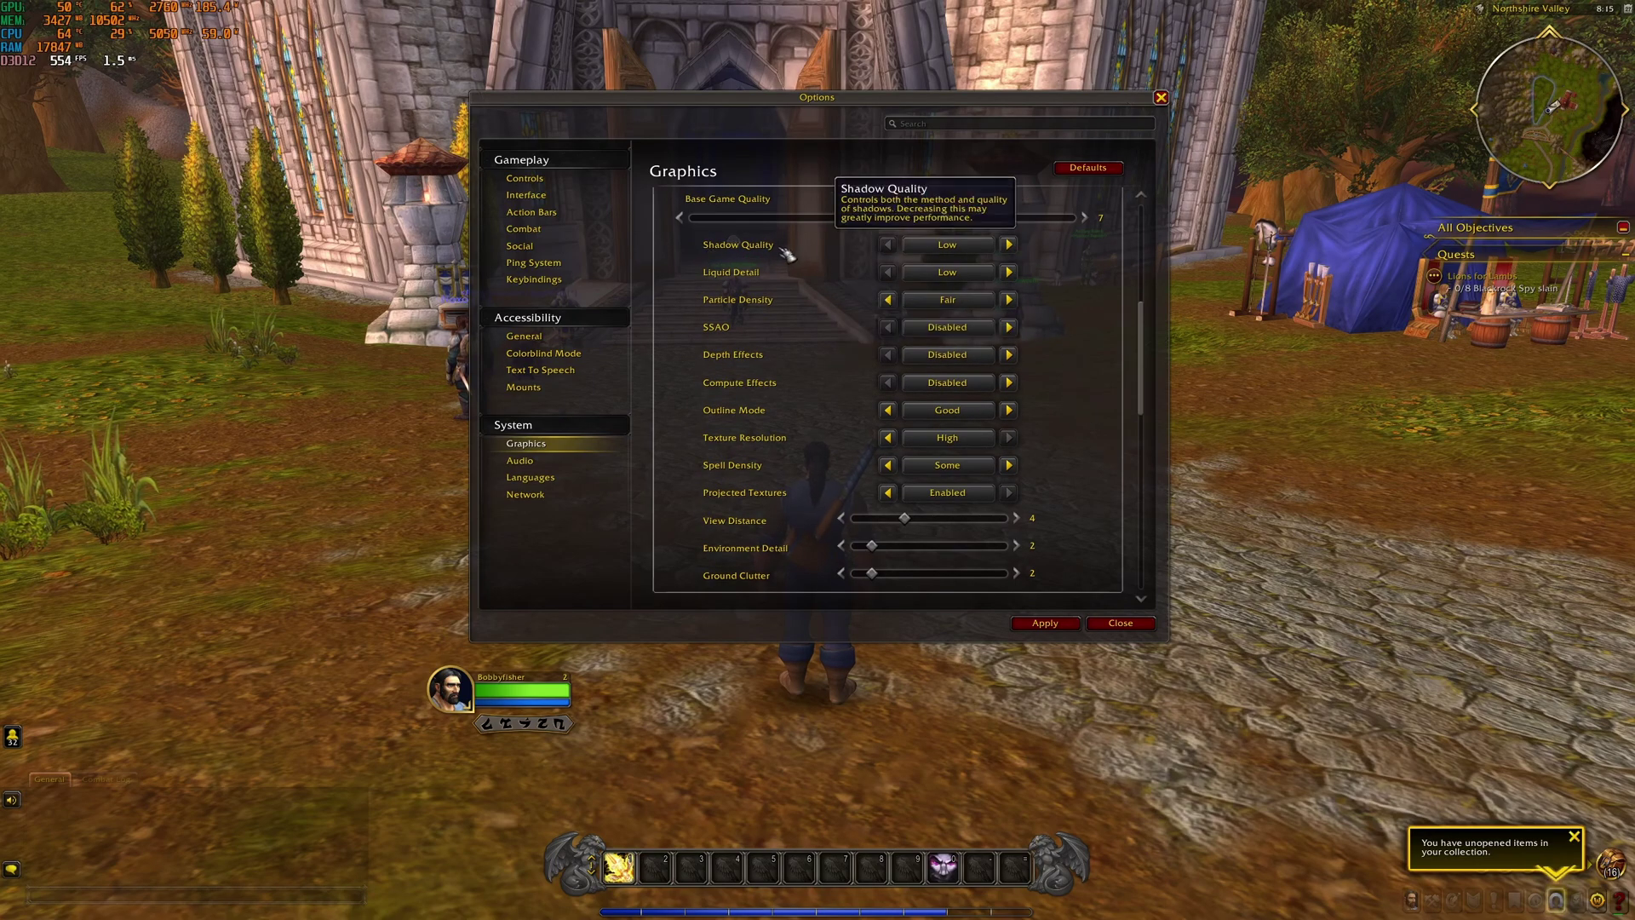
pyautogui.click(947, 244)
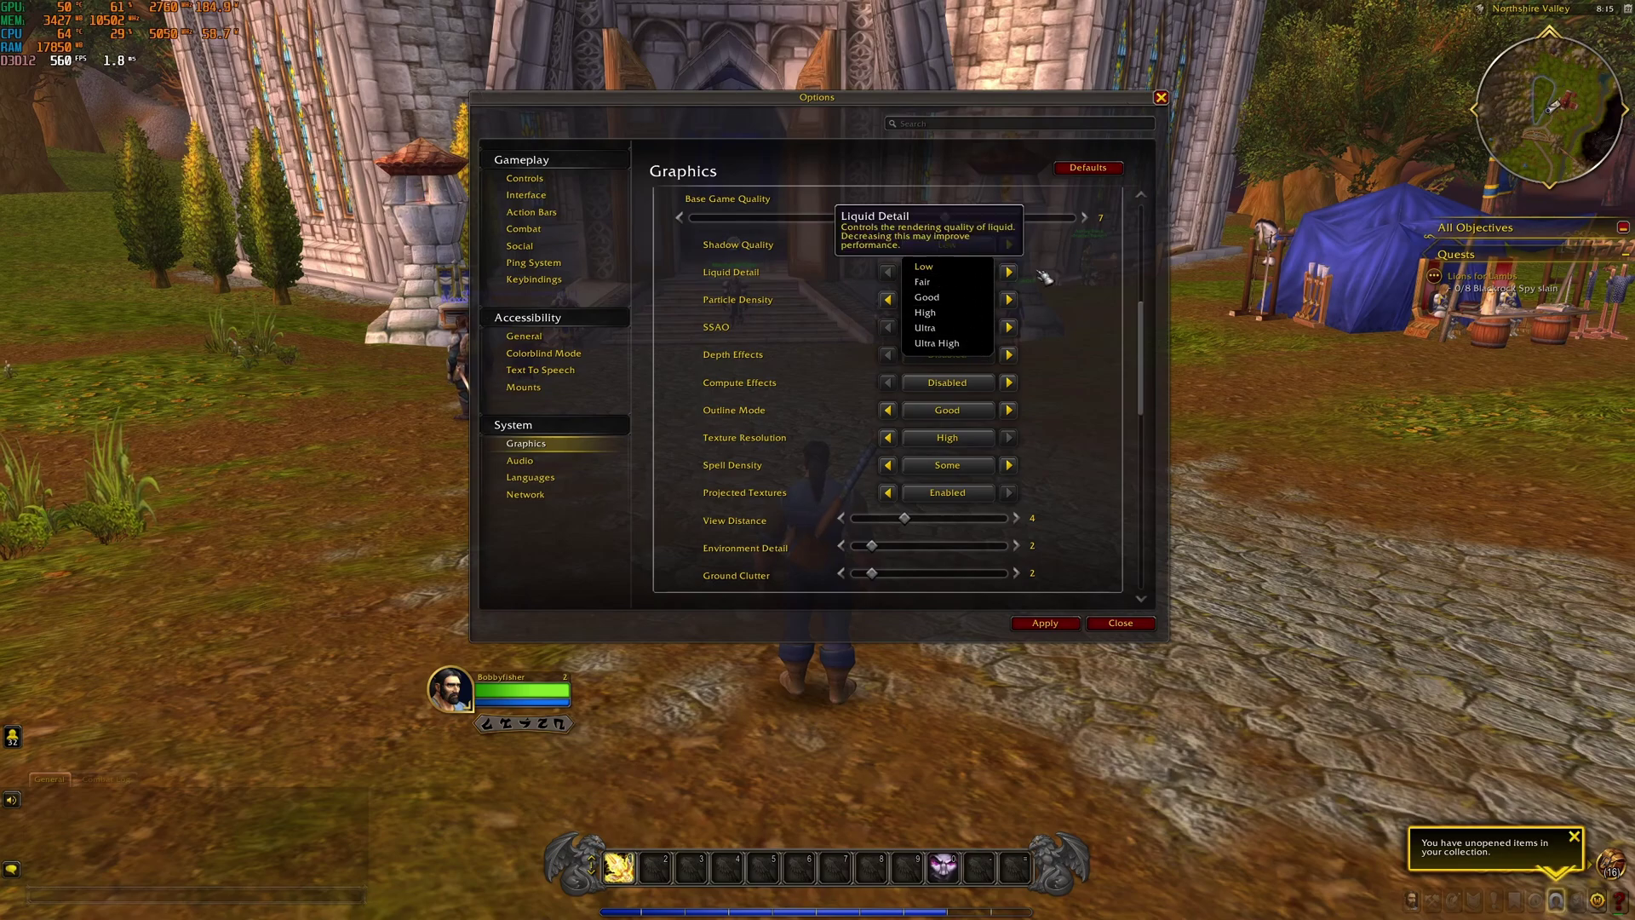
pyautogui.click(984, 255)
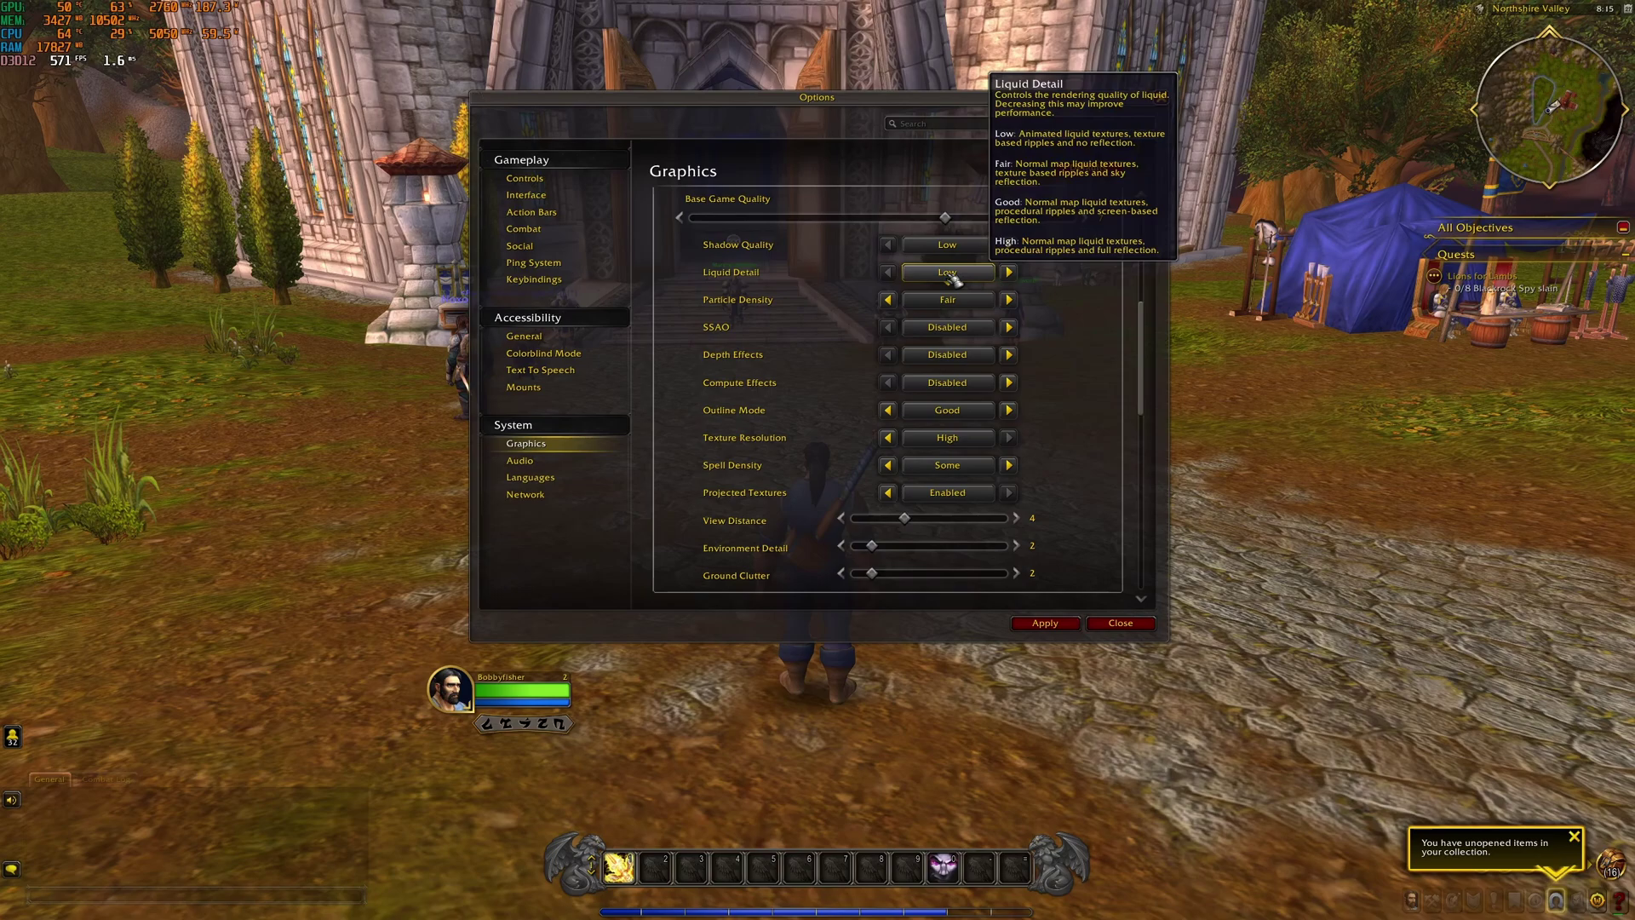
pyautogui.scroll(-2, 951, 279)
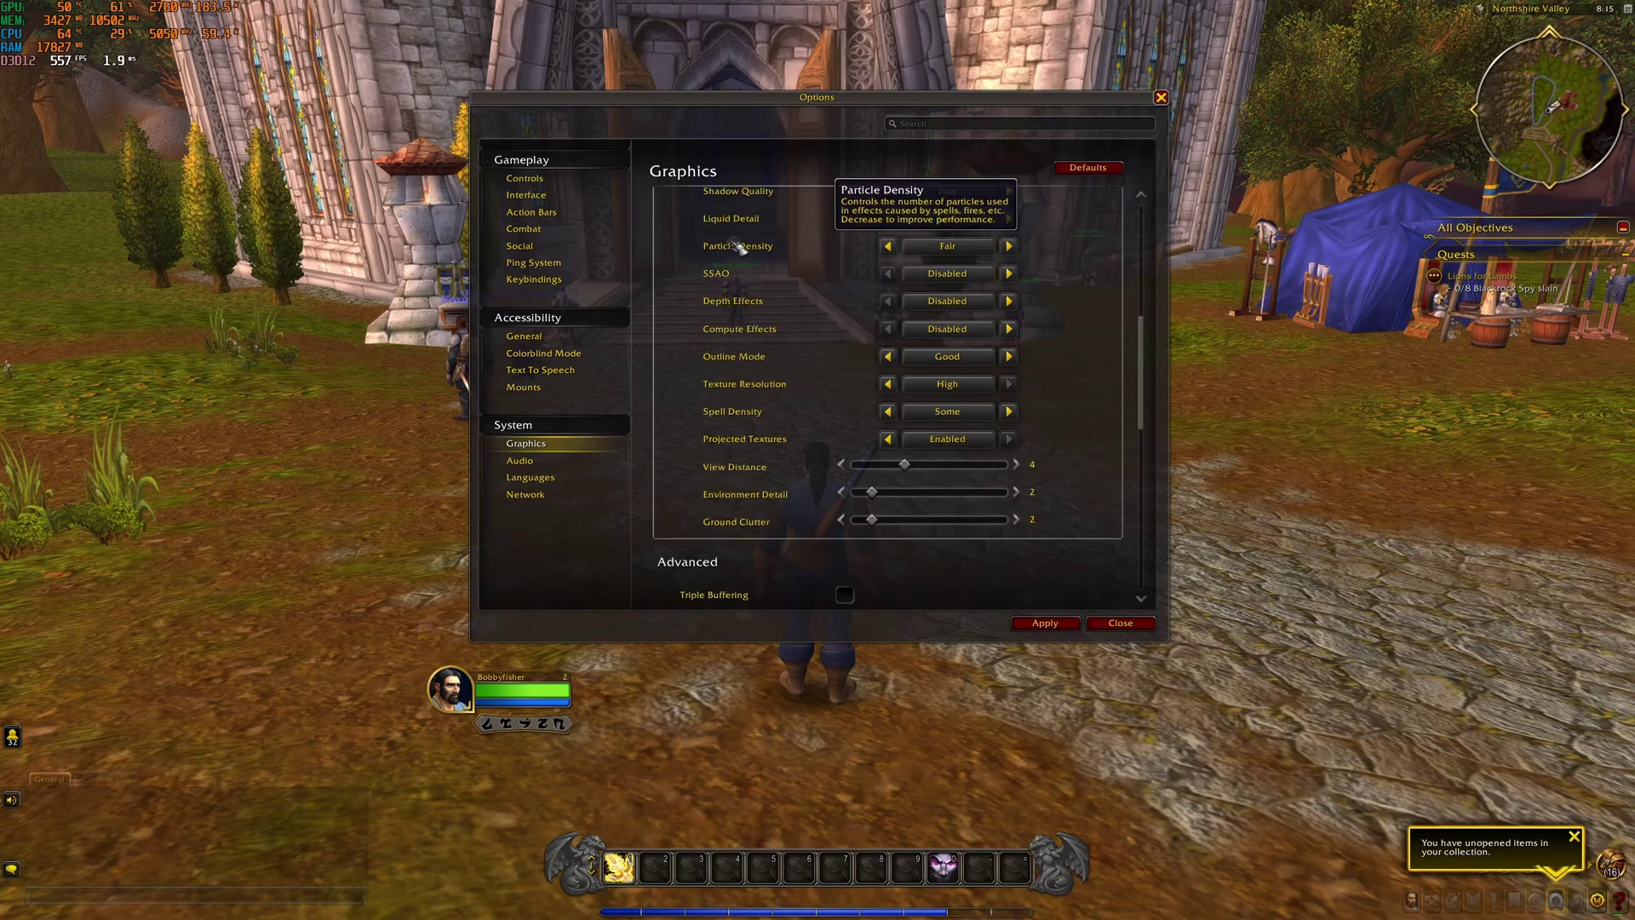
pyautogui.click(946, 246)
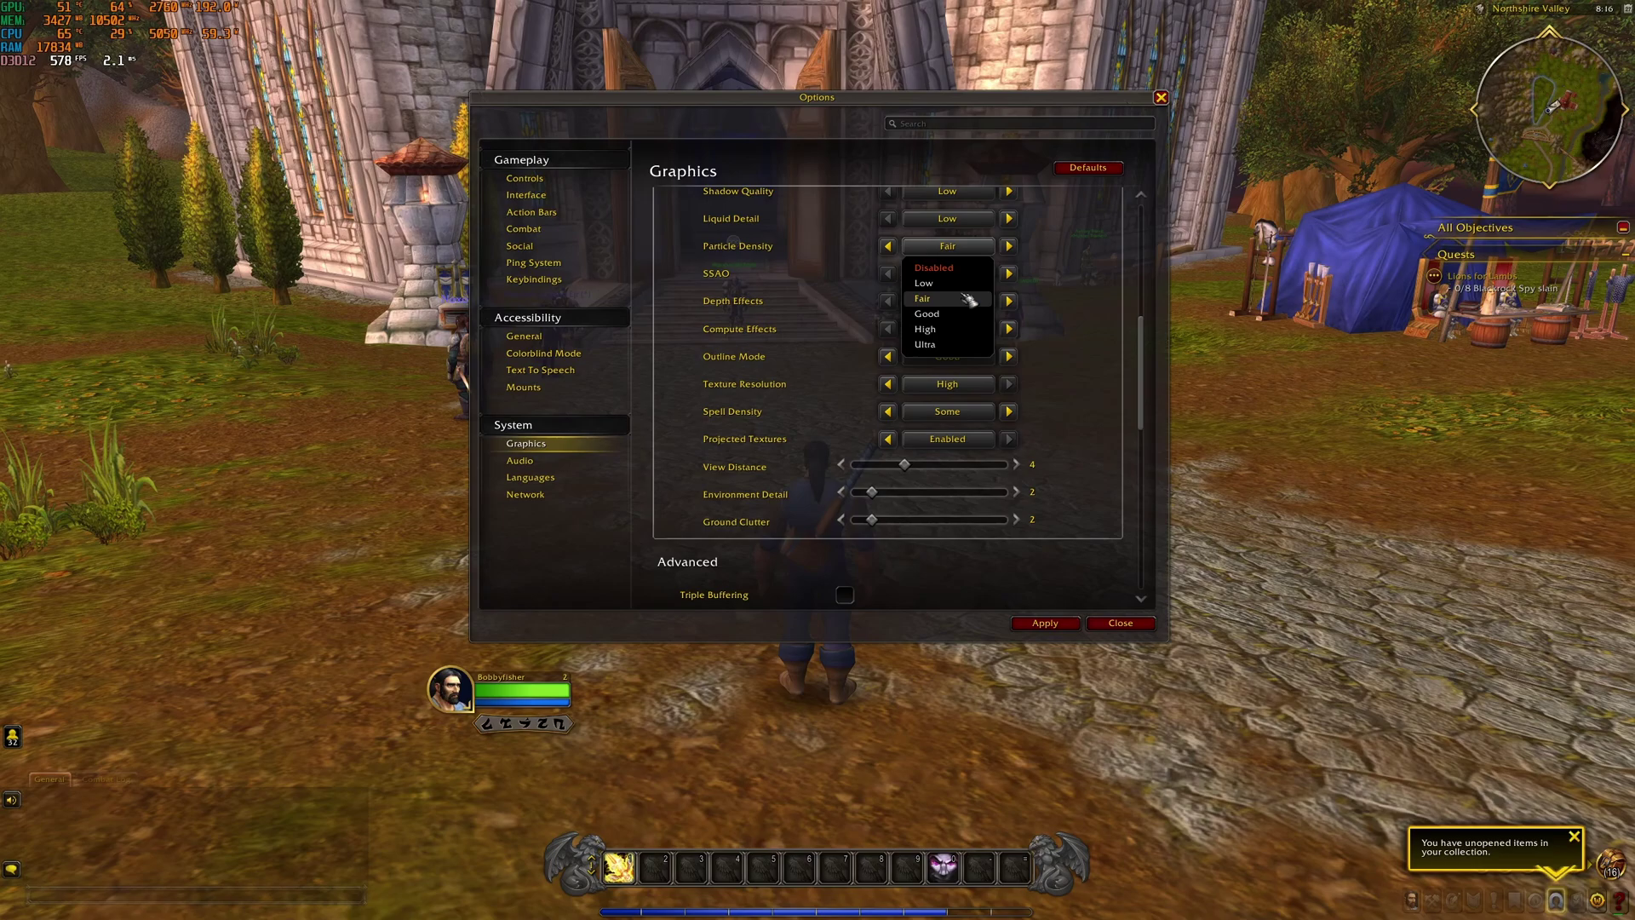
pyautogui.click(933, 248)
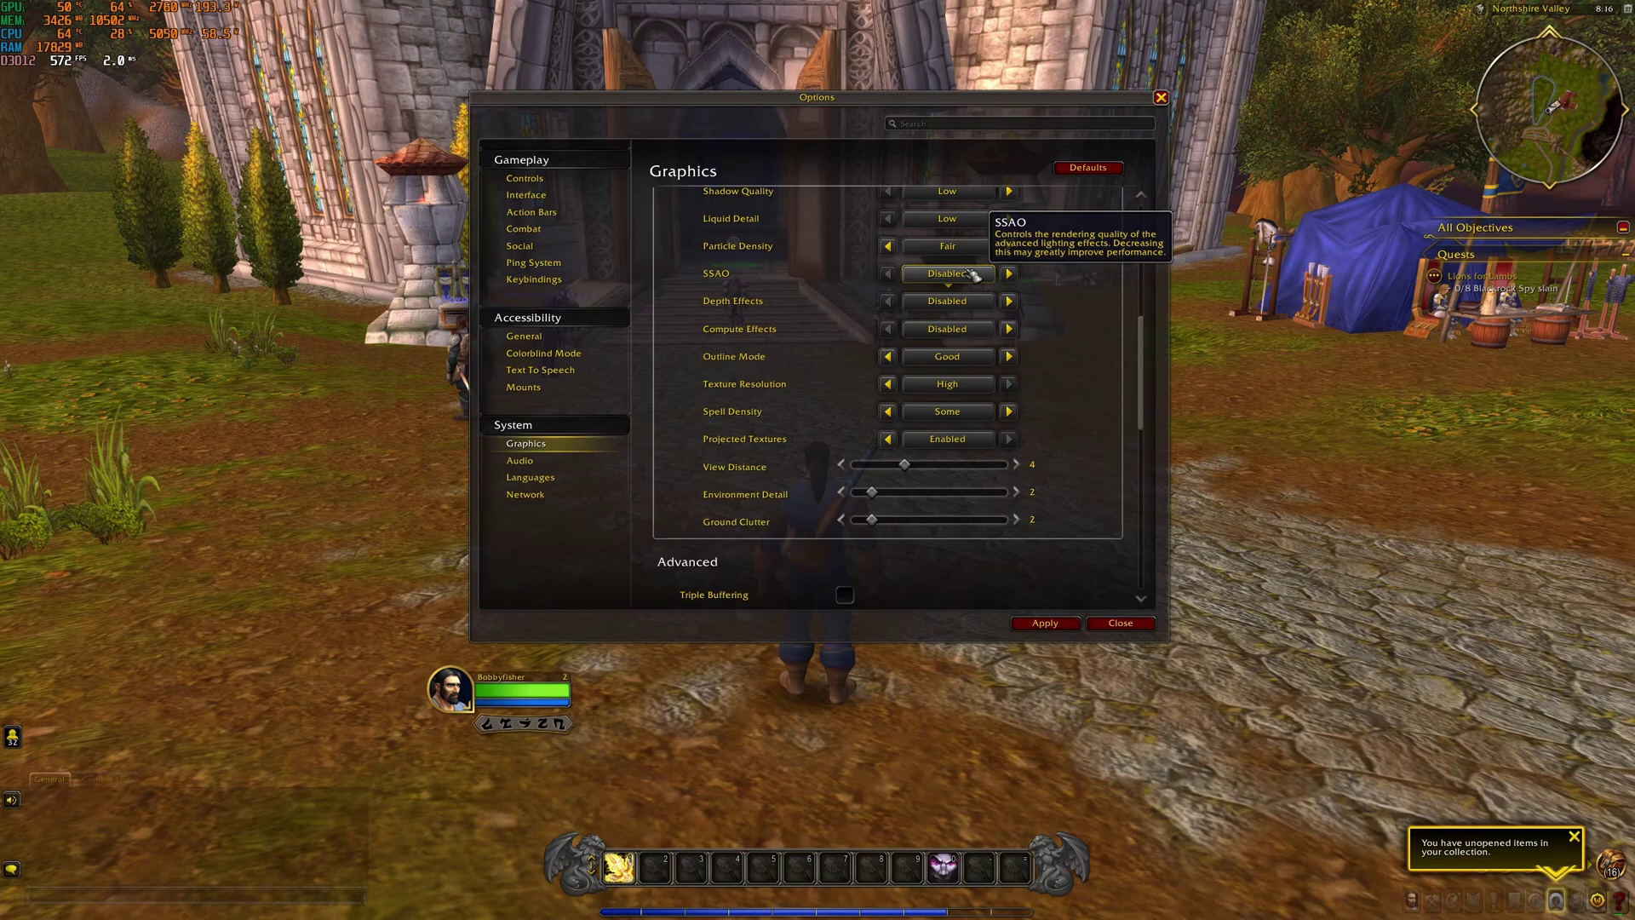
pyautogui.click(945, 356)
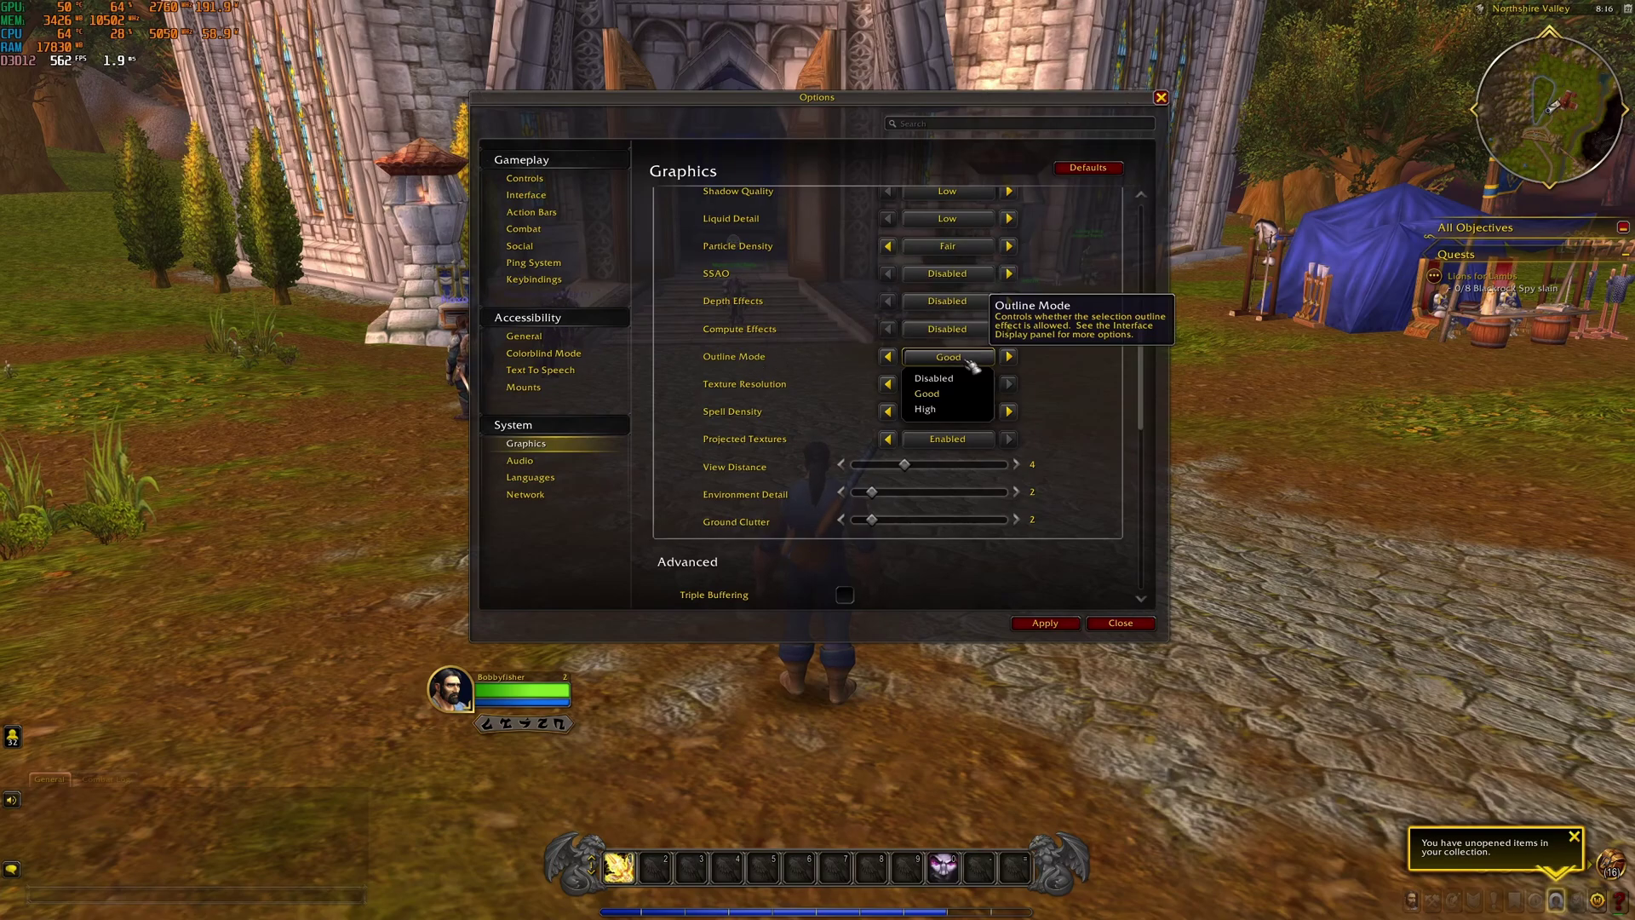
pyautogui.click(941, 399)
pyautogui.scroll(-2, 1054, 370)
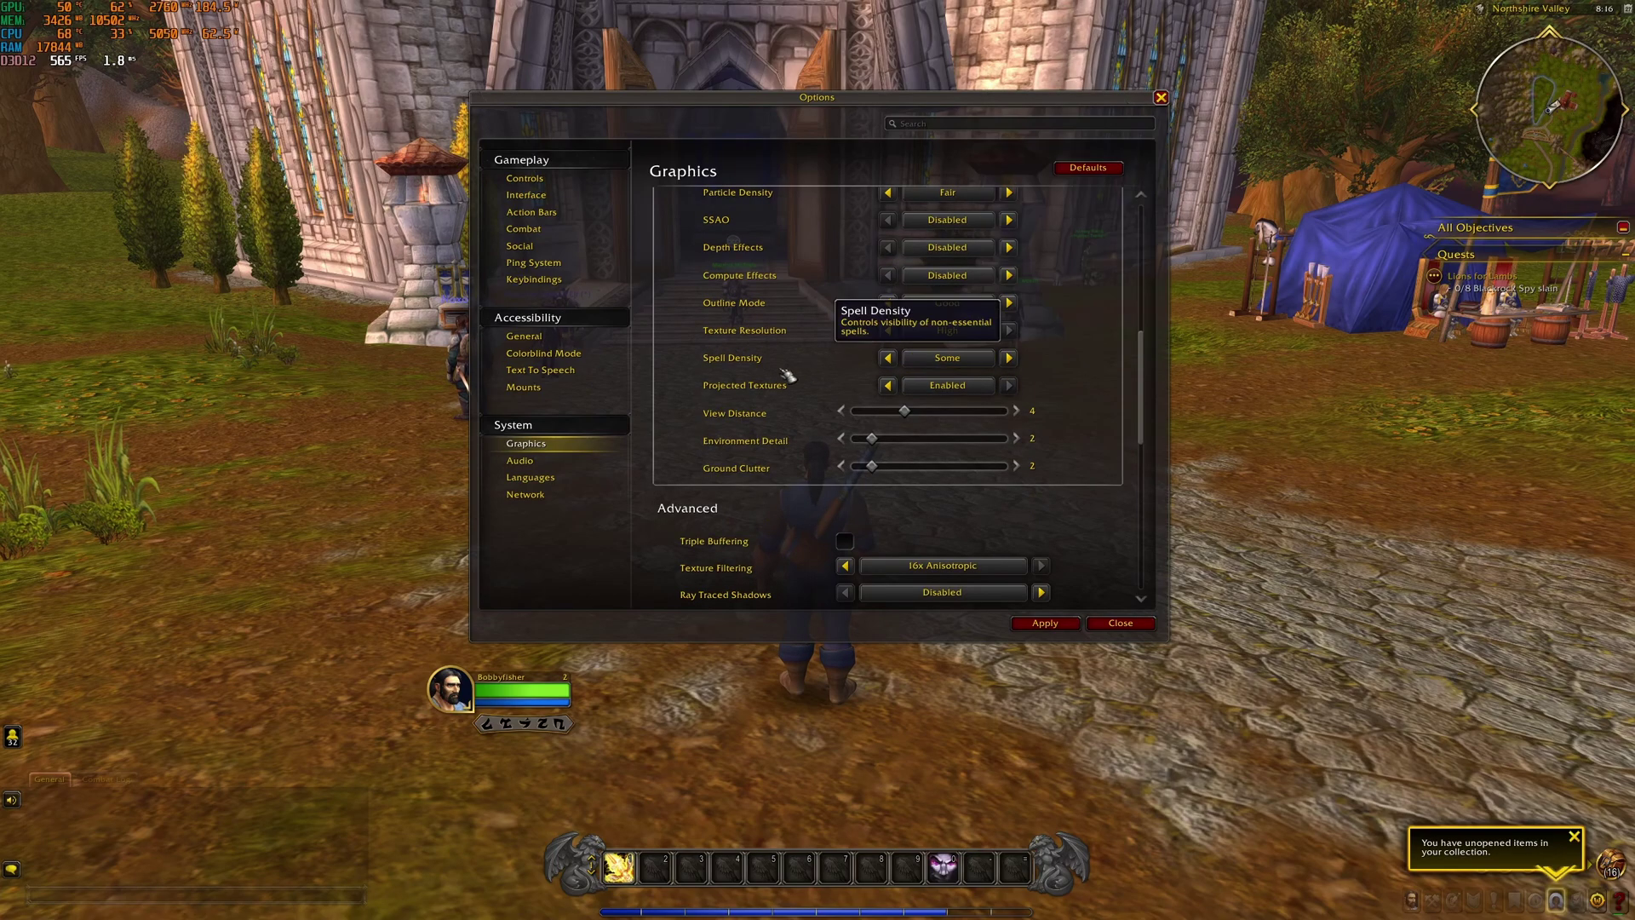
pyautogui.click(943, 330)
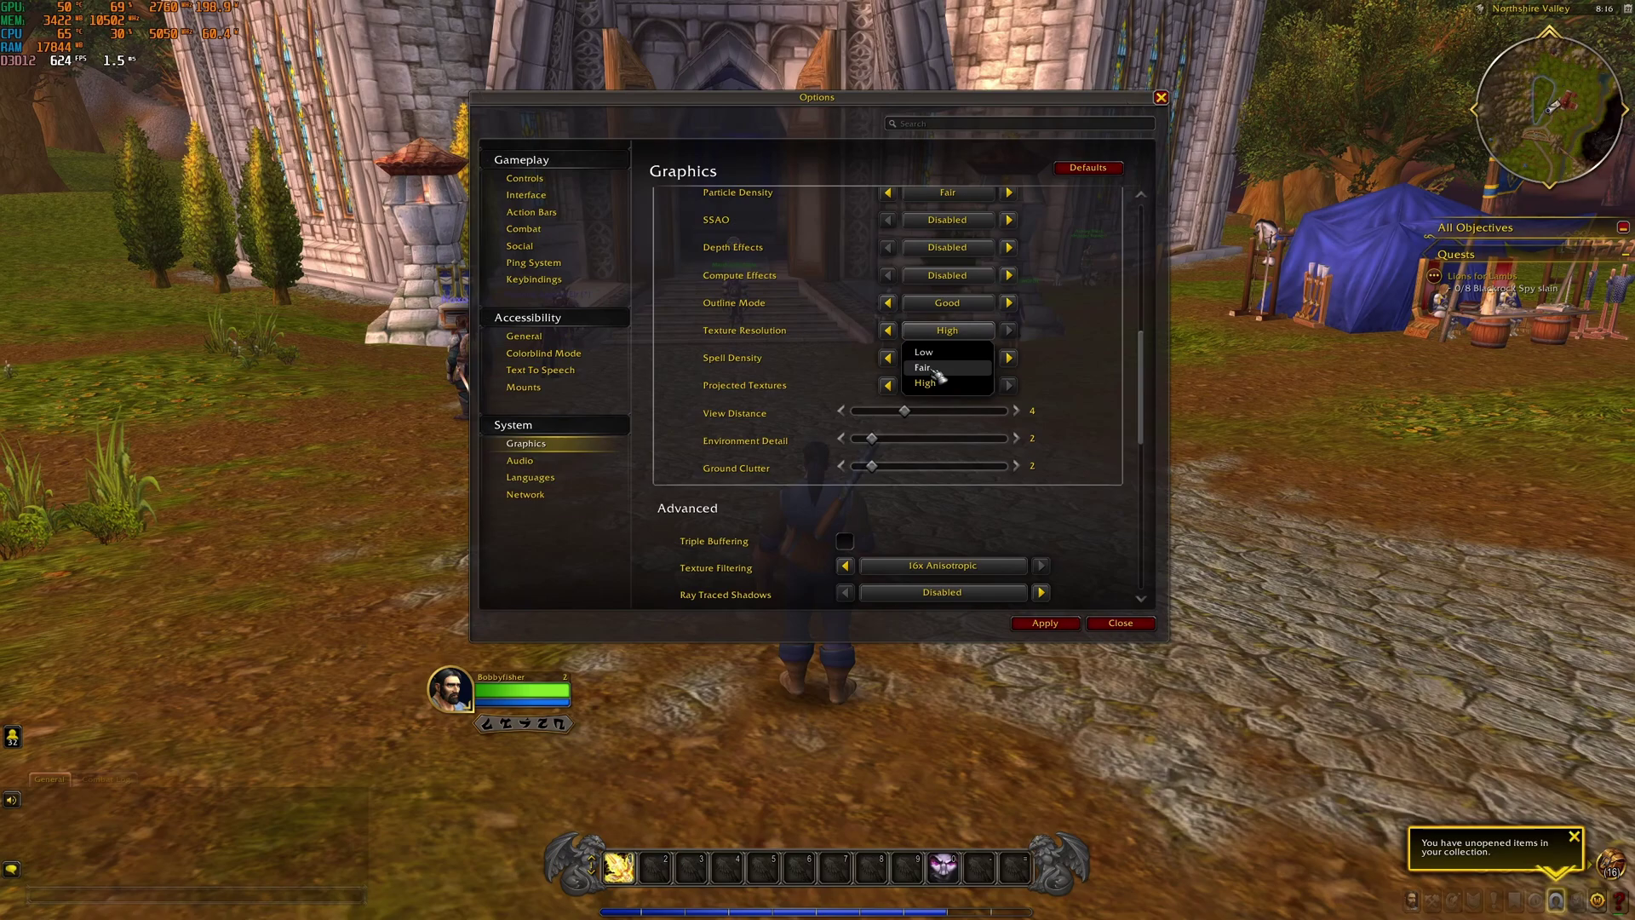
pyautogui.click(942, 567)
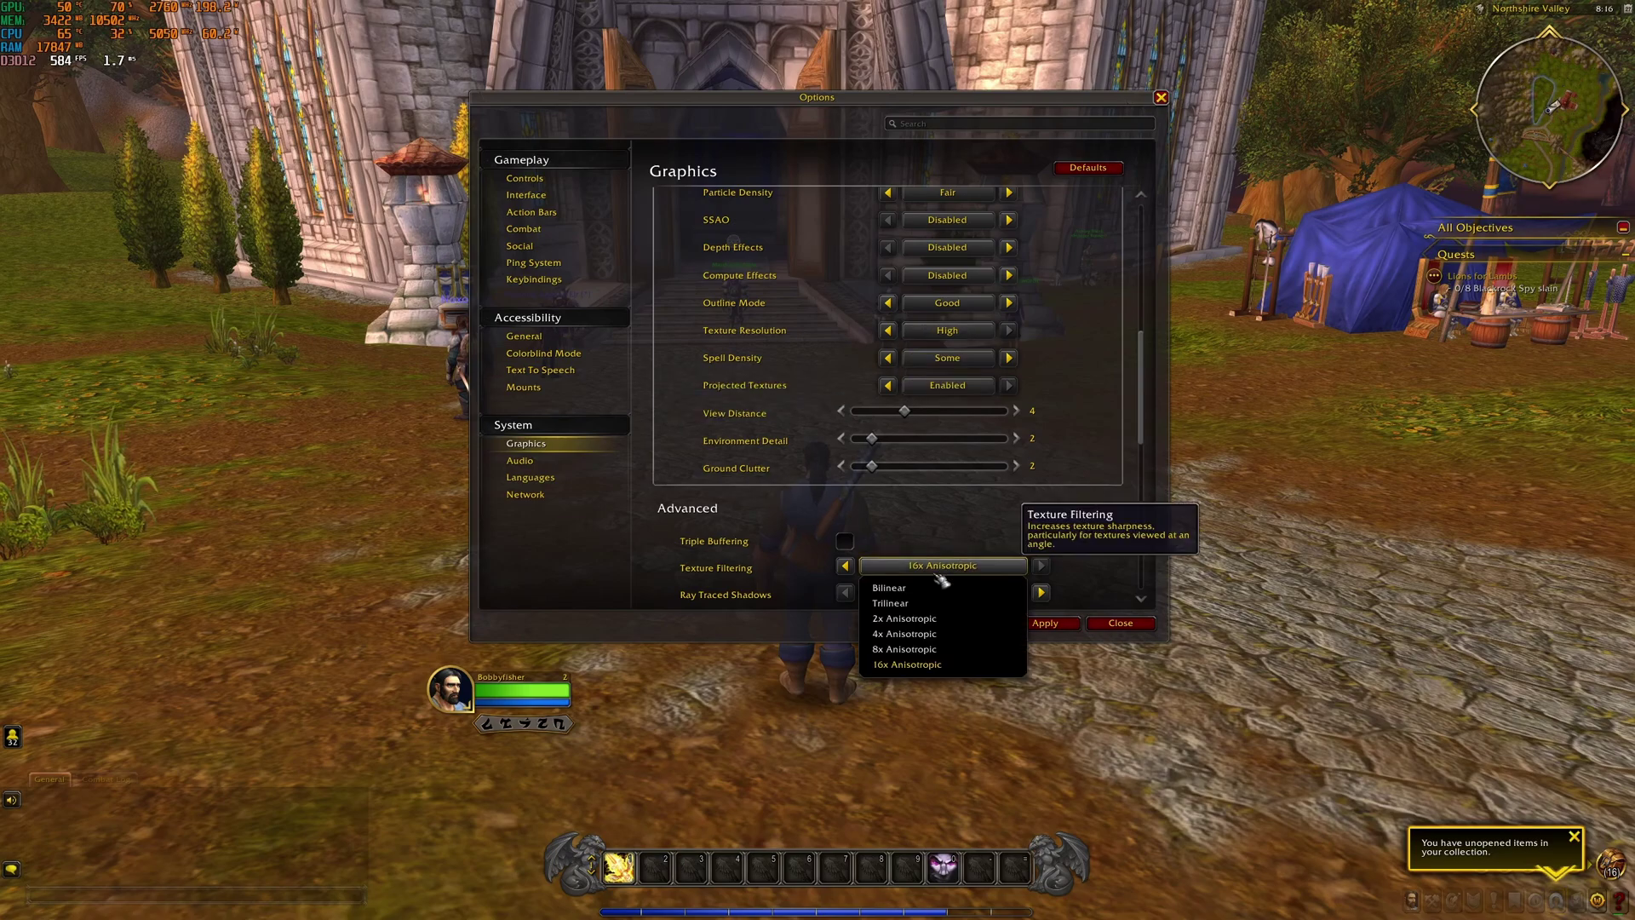
pyautogui.click(1113, 439)
pyautogui.click(947, 331)
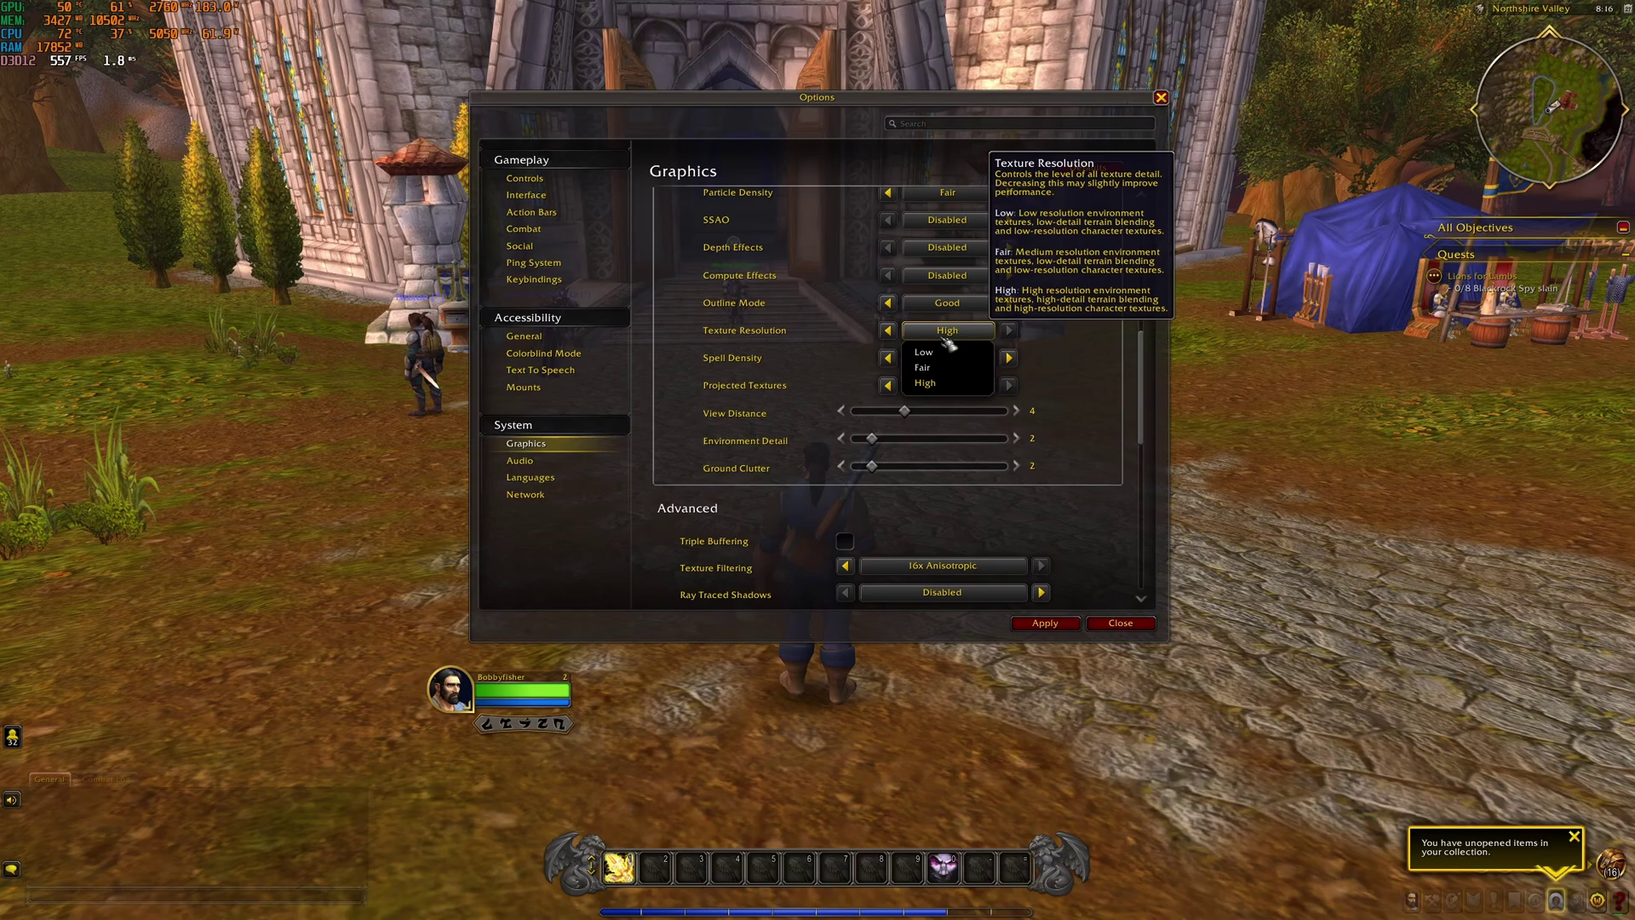
pyautogui.click(1106, 435)
pyautogui.click(1005, 565)
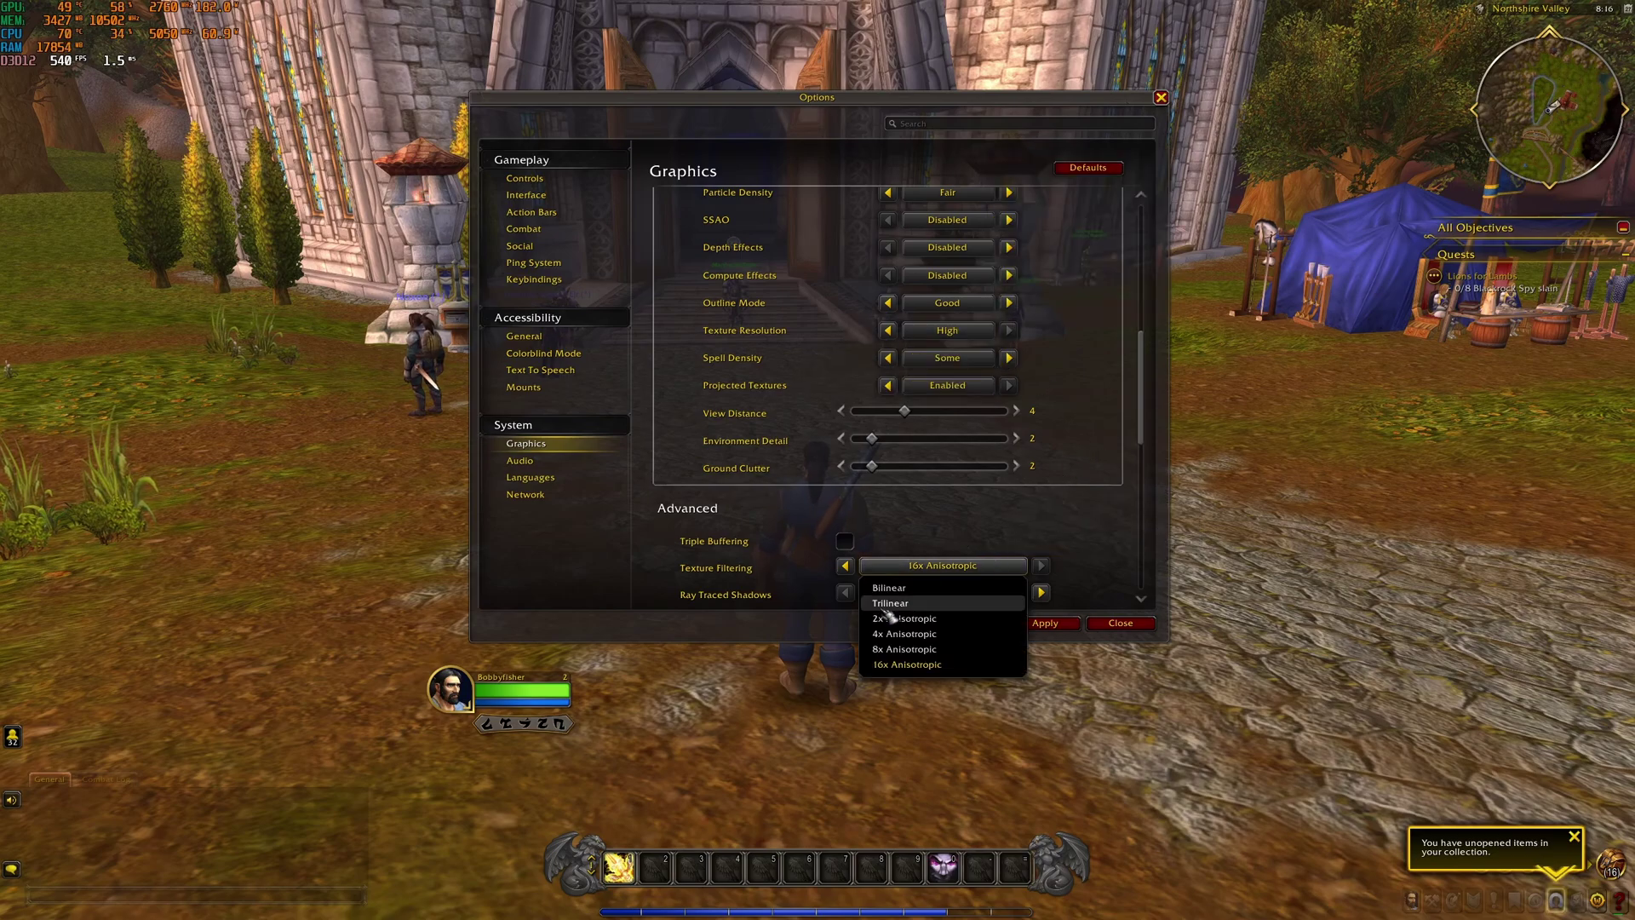
pyautogui.click(1120, 416)
pyautogui.scroll(-1, 1107, 404)
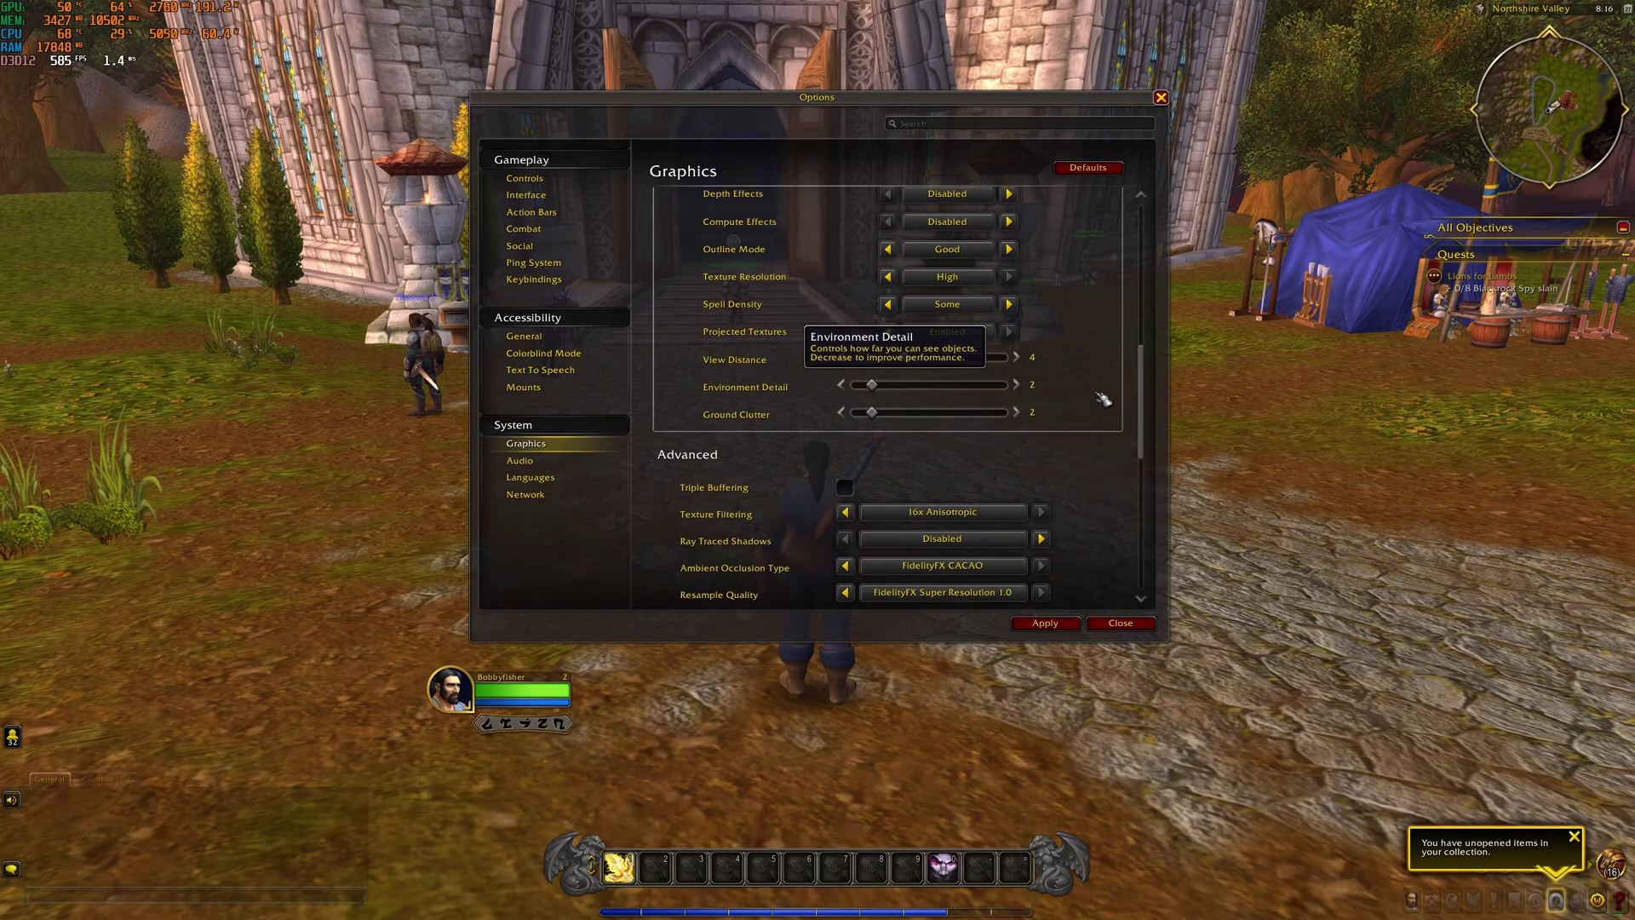
pyautogui.click(950, 305)
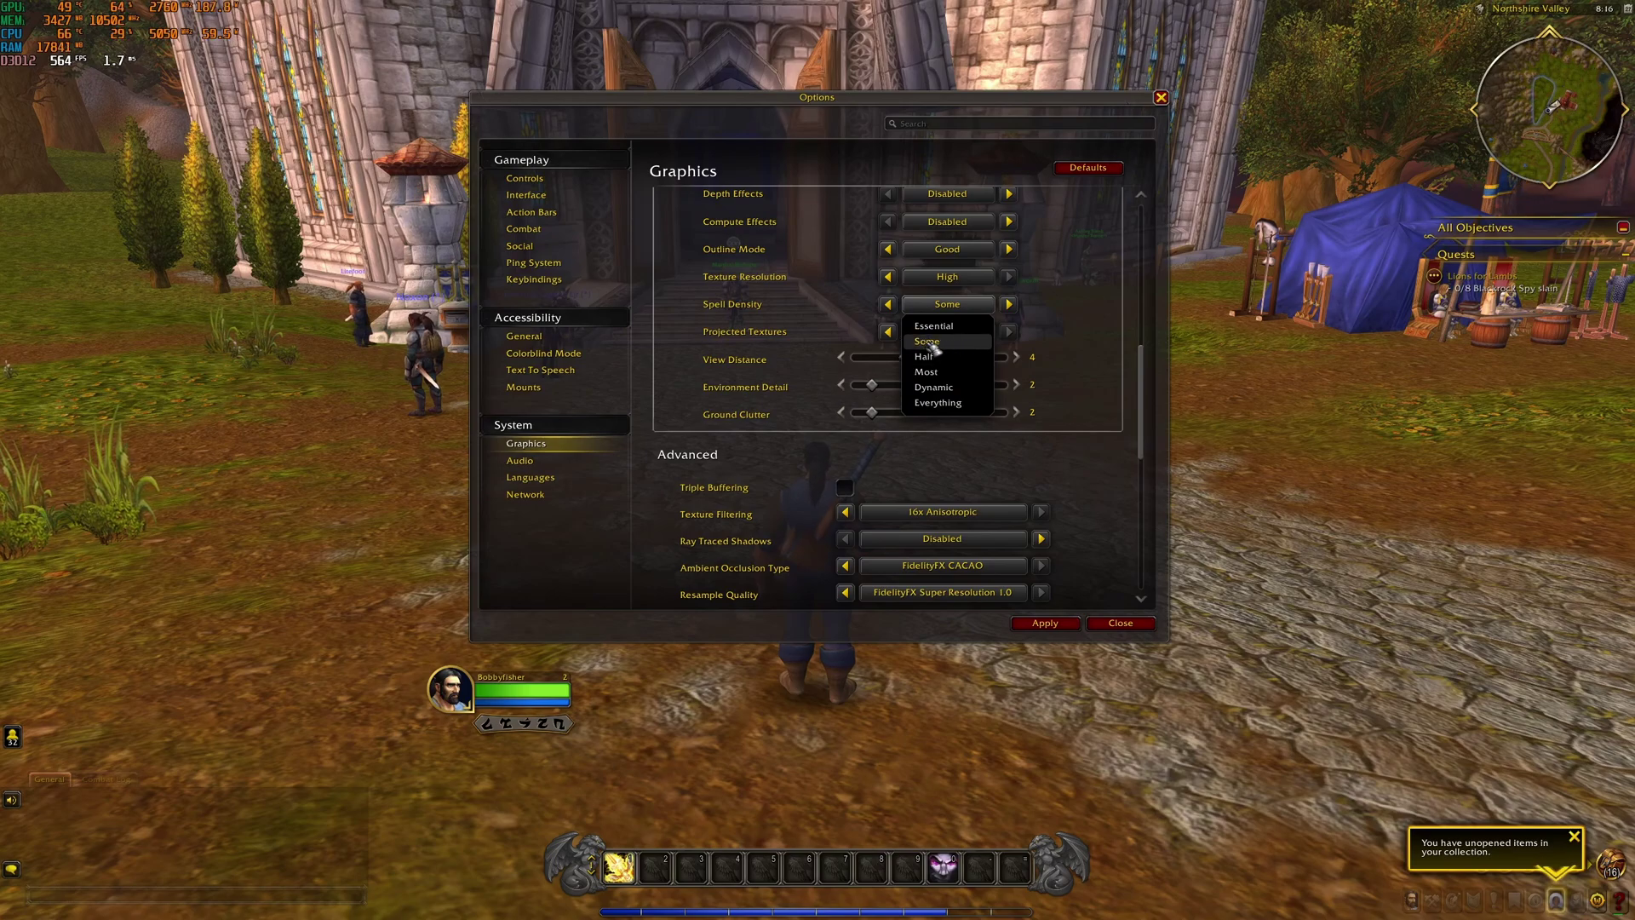
pyautogui.click(979, 305)
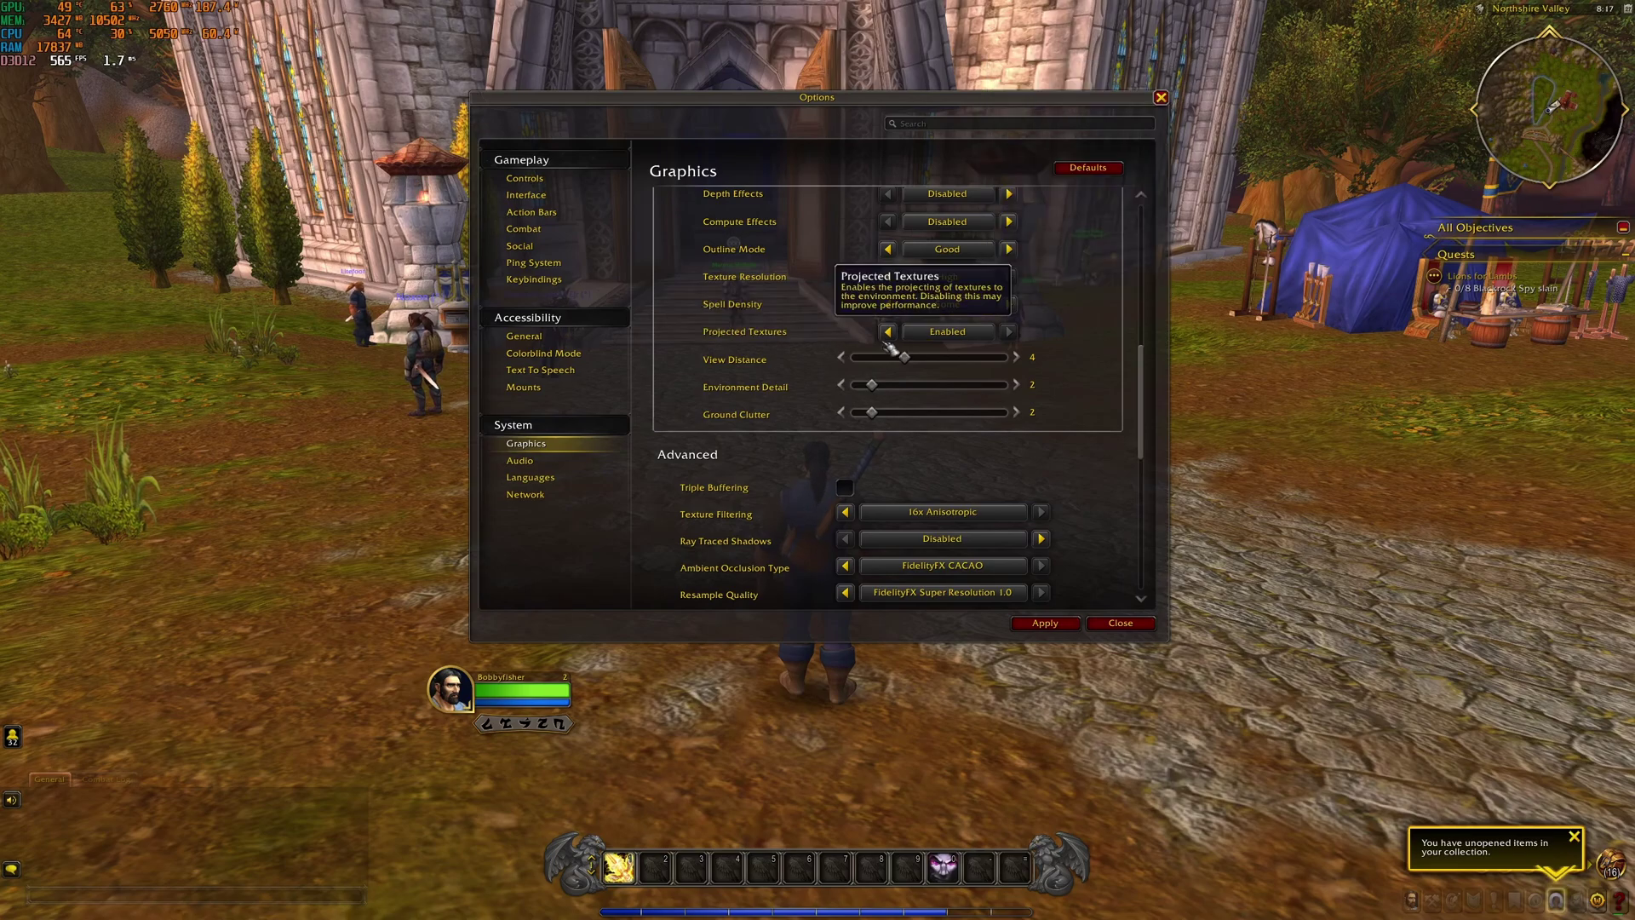
pyautogui.click(946, 339)
pyautogui.click(947, 374)
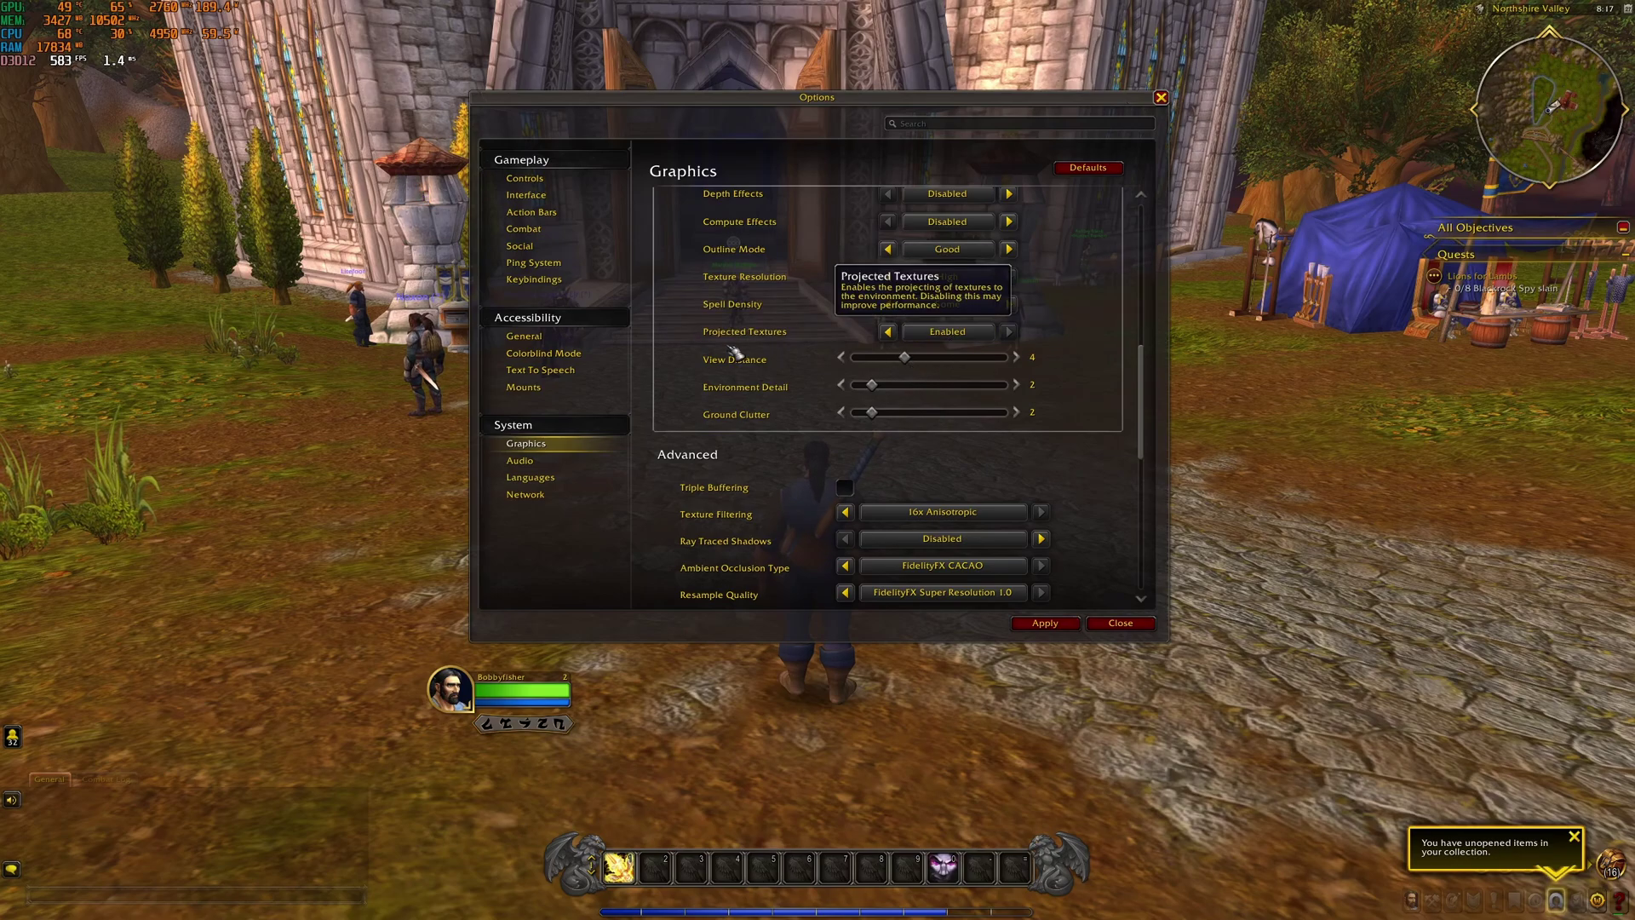
pyautogui.scroll(-1, 736, 353)
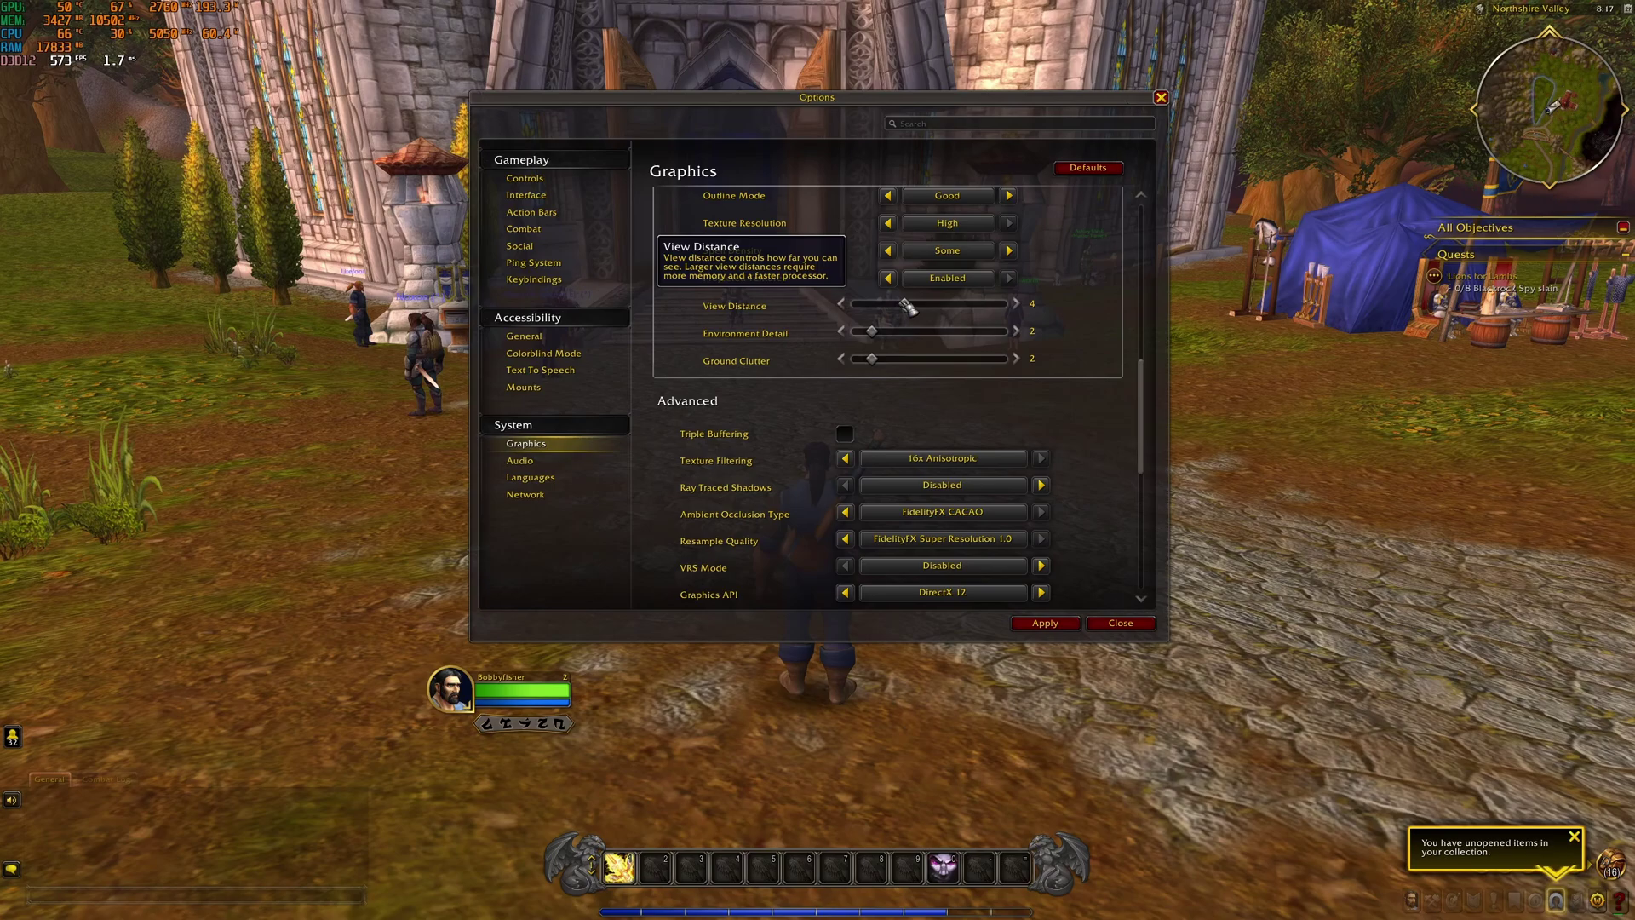
pyautogui.moveTo(926, 308); pyautogui.dragTo(891, 307)
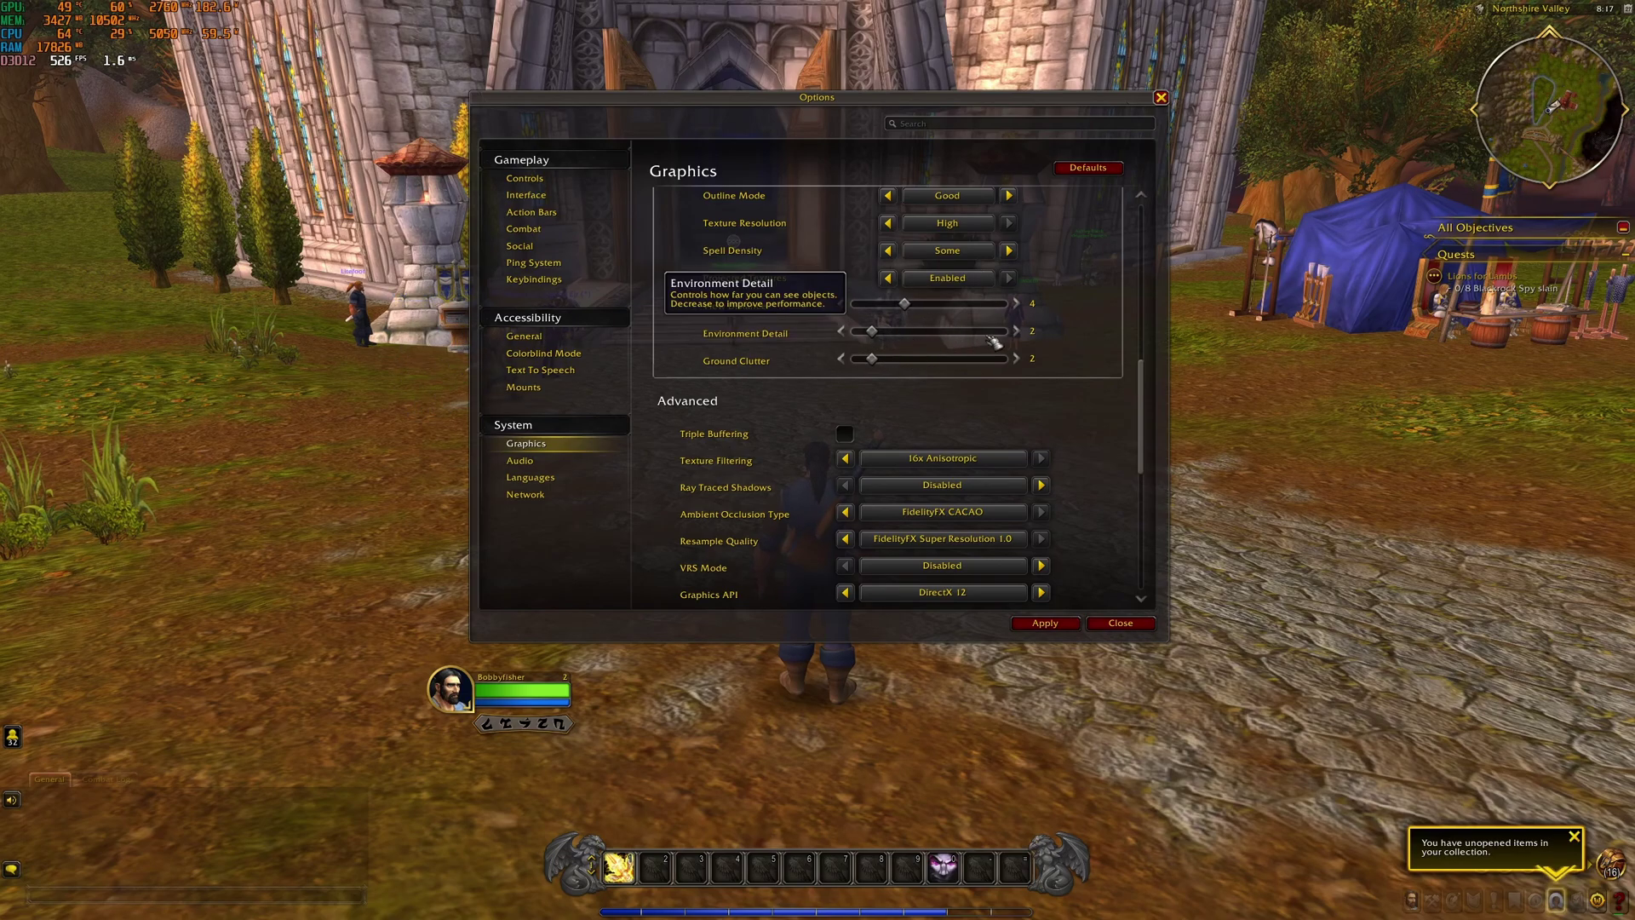
pyautogui.scroll(-4, 1107, 348)
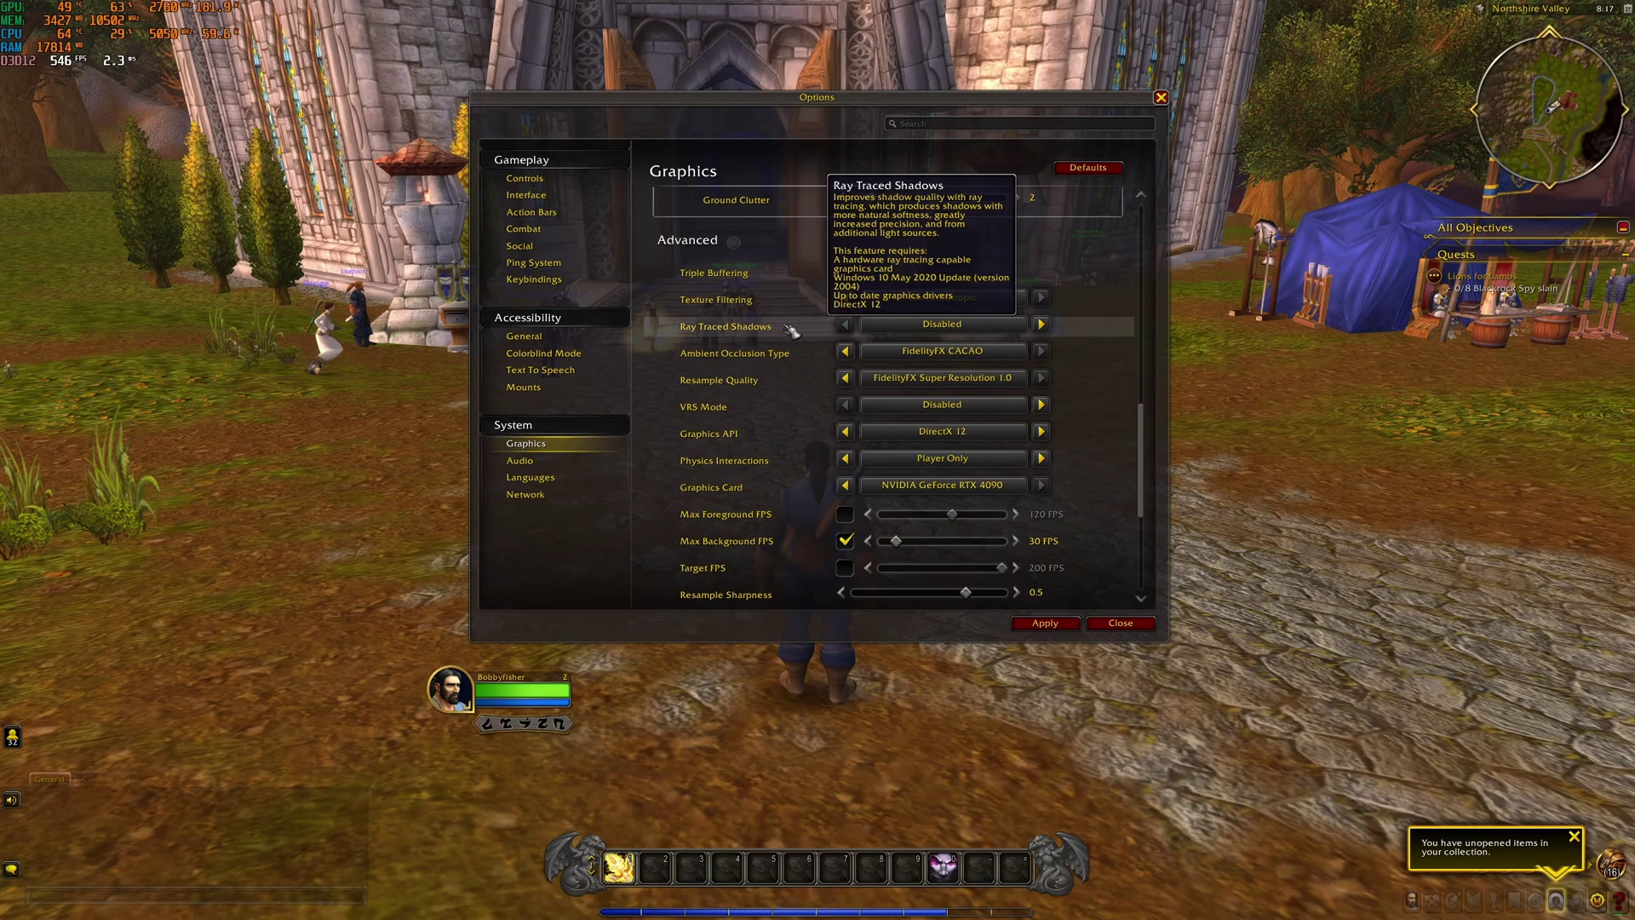
pyautogui.click(946, 324)
pyautogui.click(1097, 348)
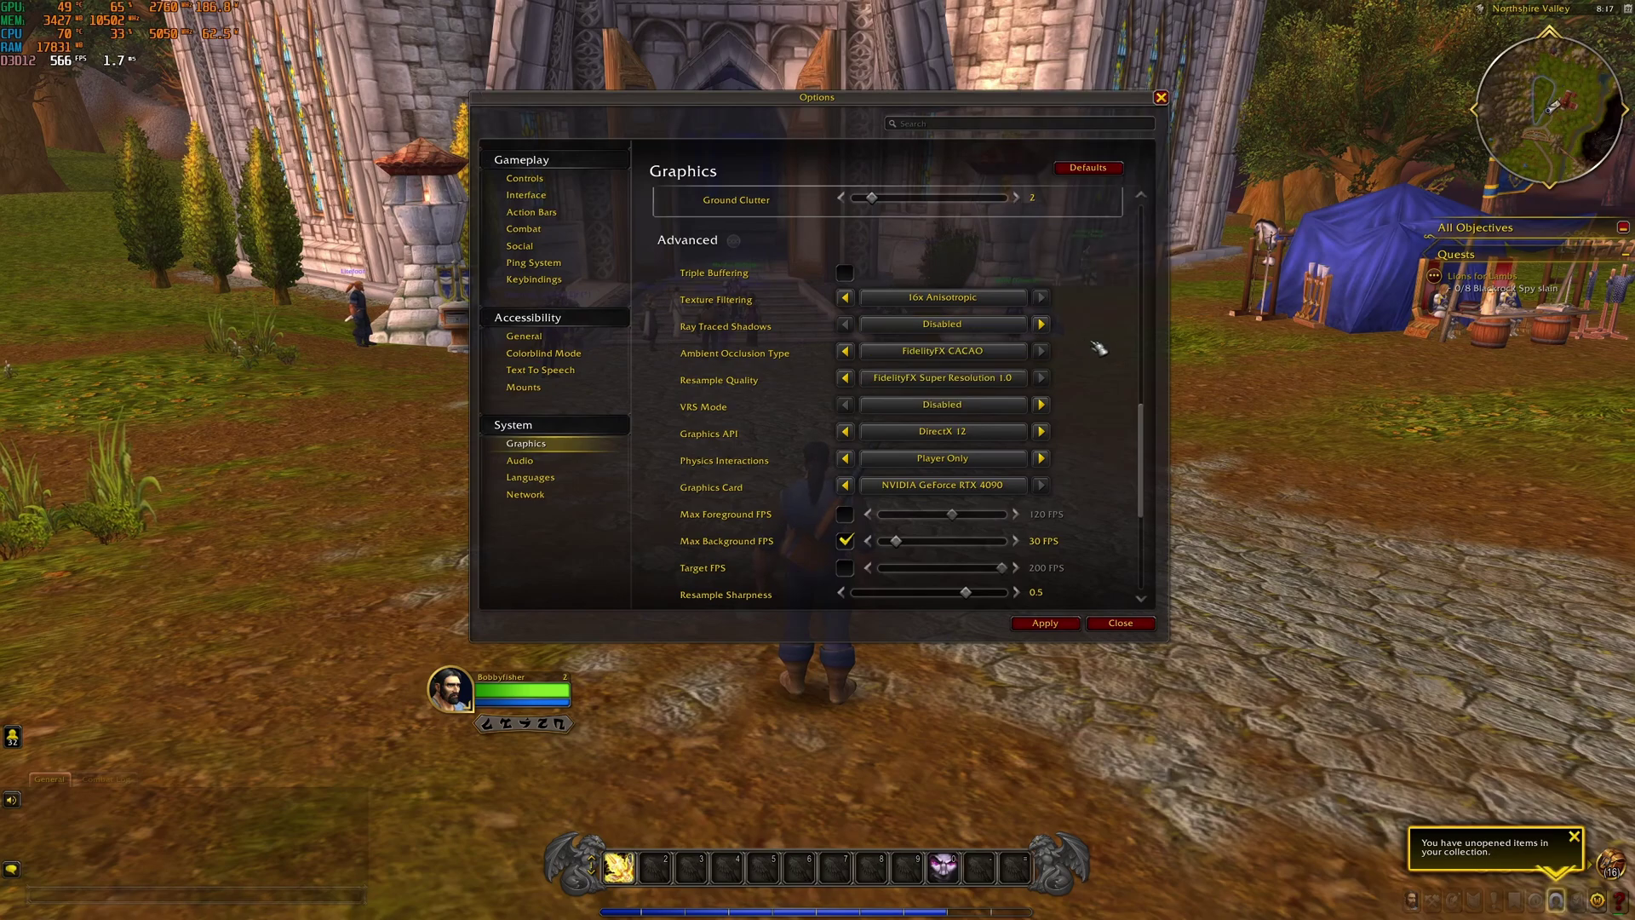
pyautogui.scroll(-2, 1098, 347)
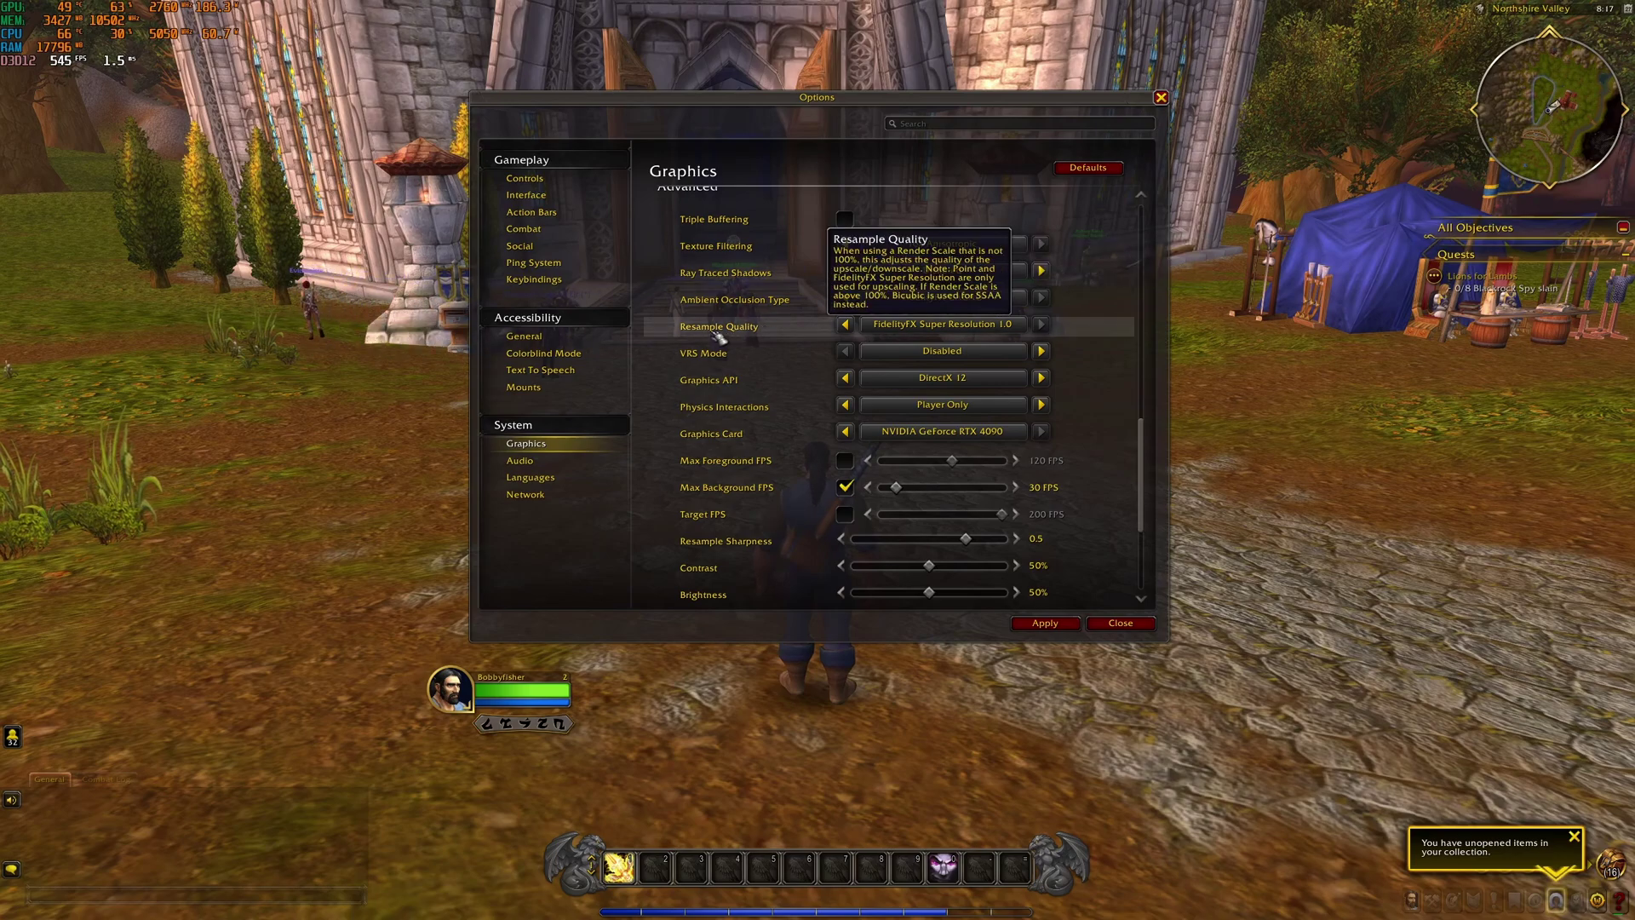
pyautogui.click(969, 332)
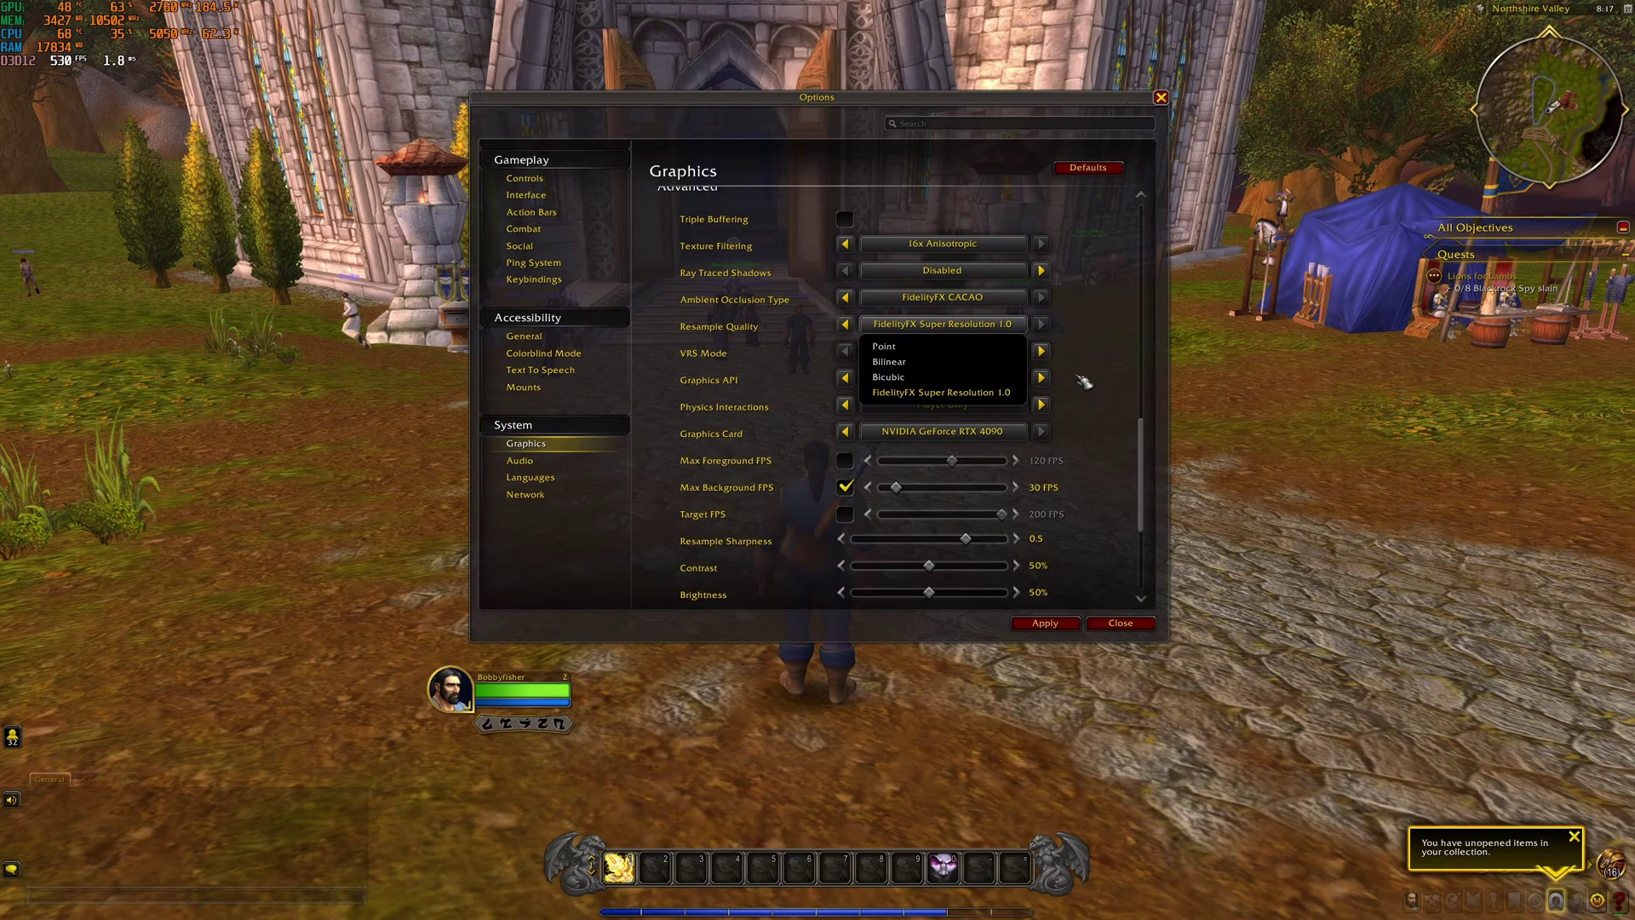
pyautogui.click(940, 392)
pyautogui.scroll(-1, 1016, 281)
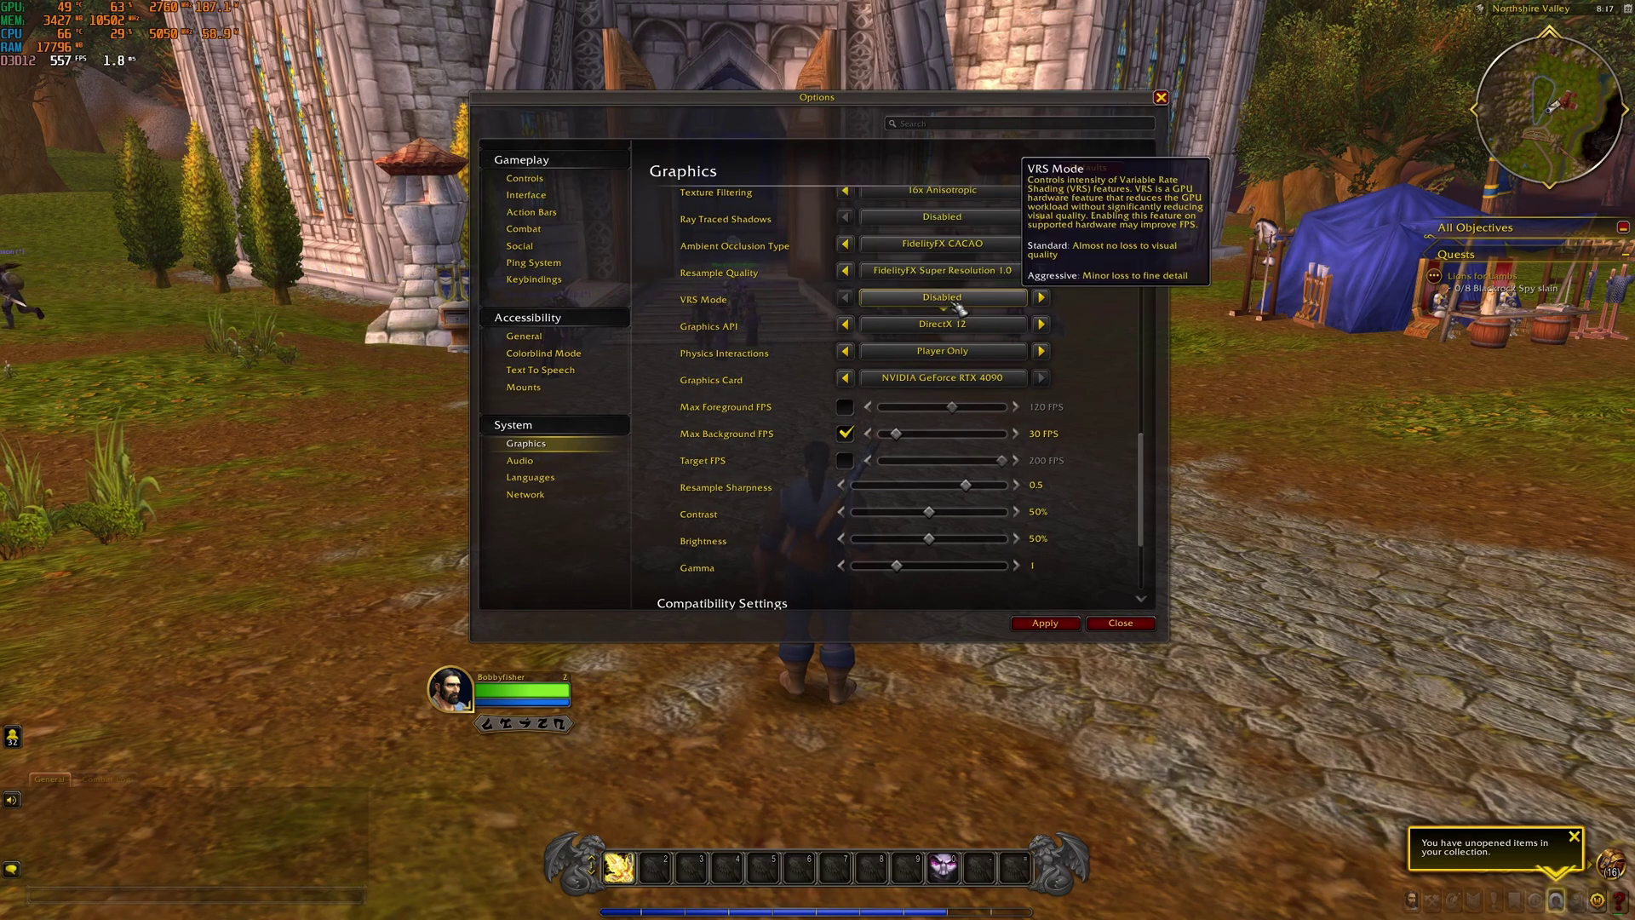
pyautogui.click(928, 328)
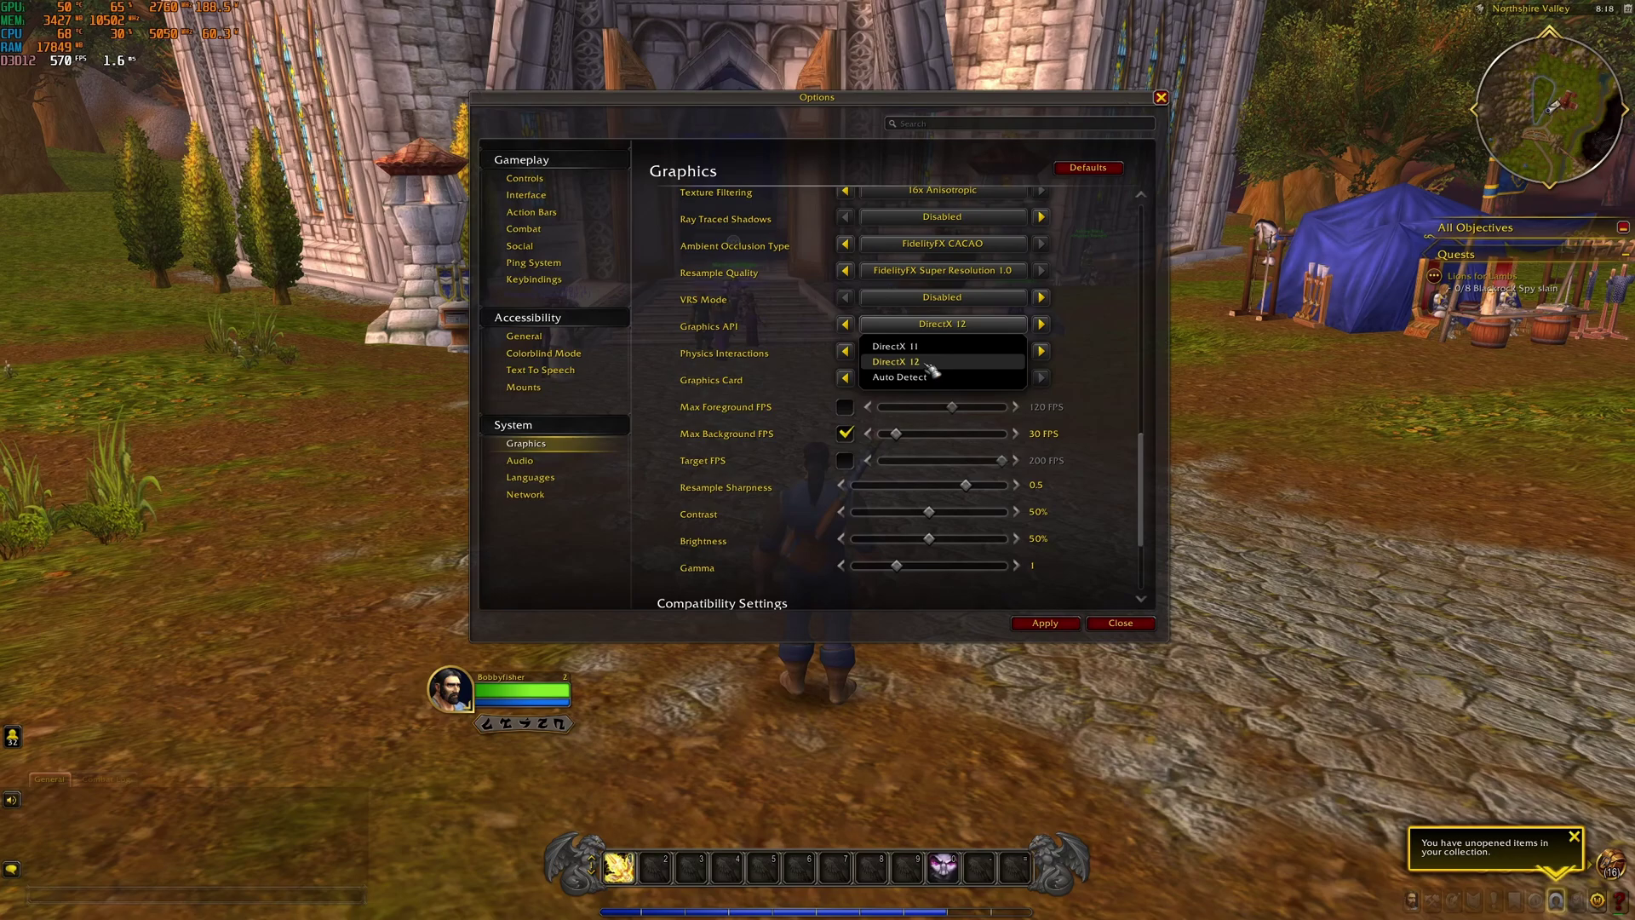
pyautogui.click(1107, 343)
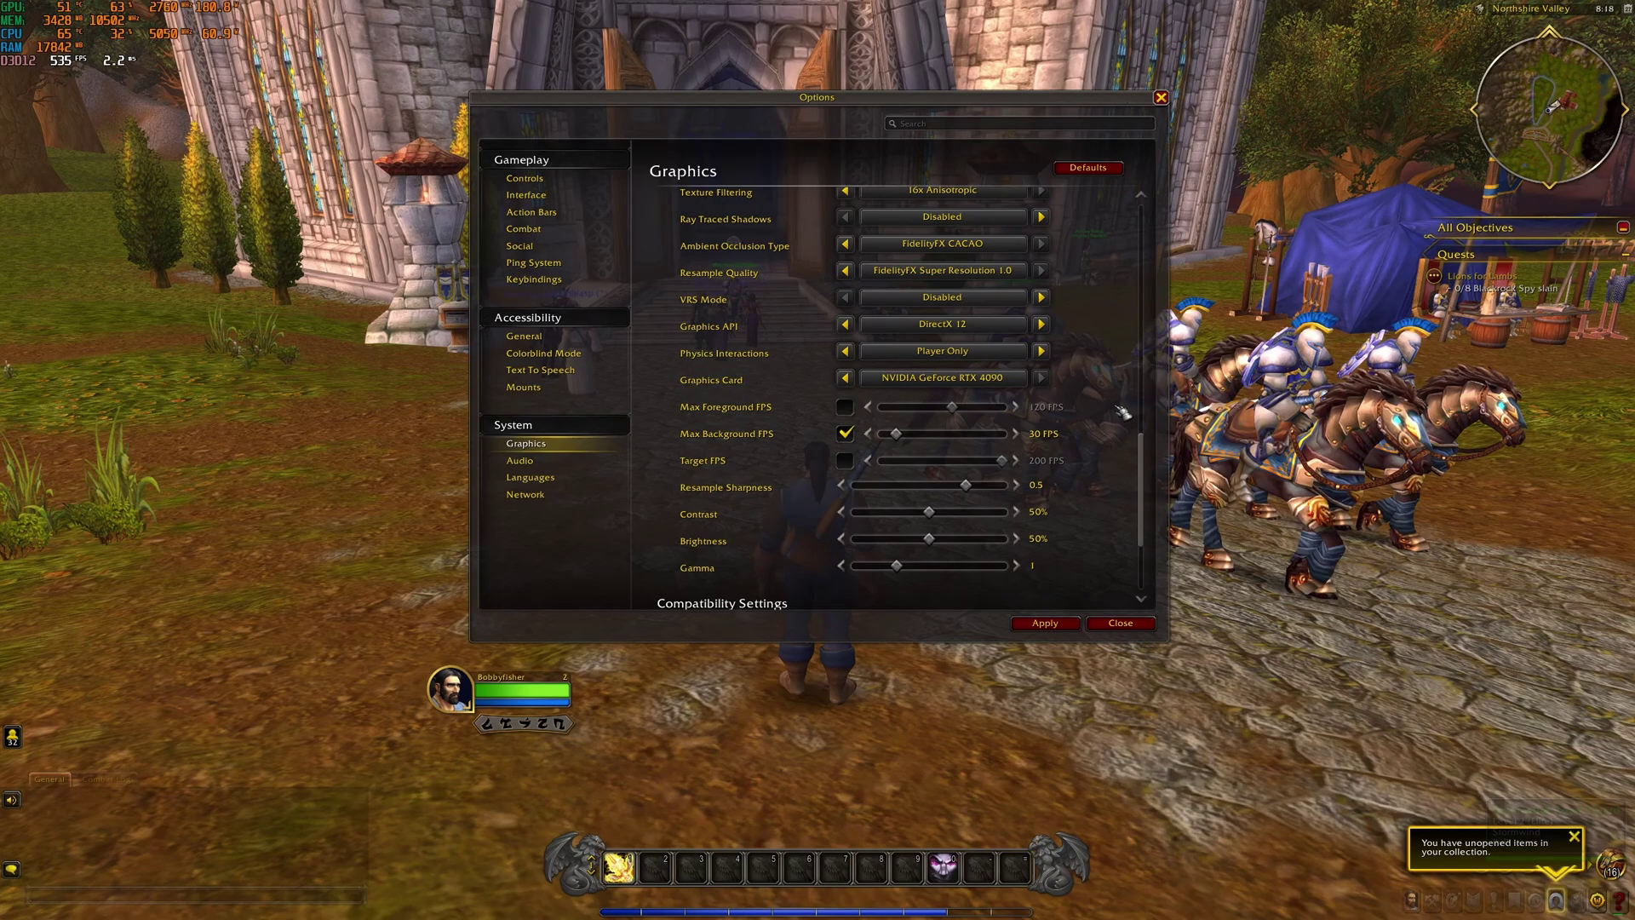
pyautogui.scroll(-3, 1120, 412)
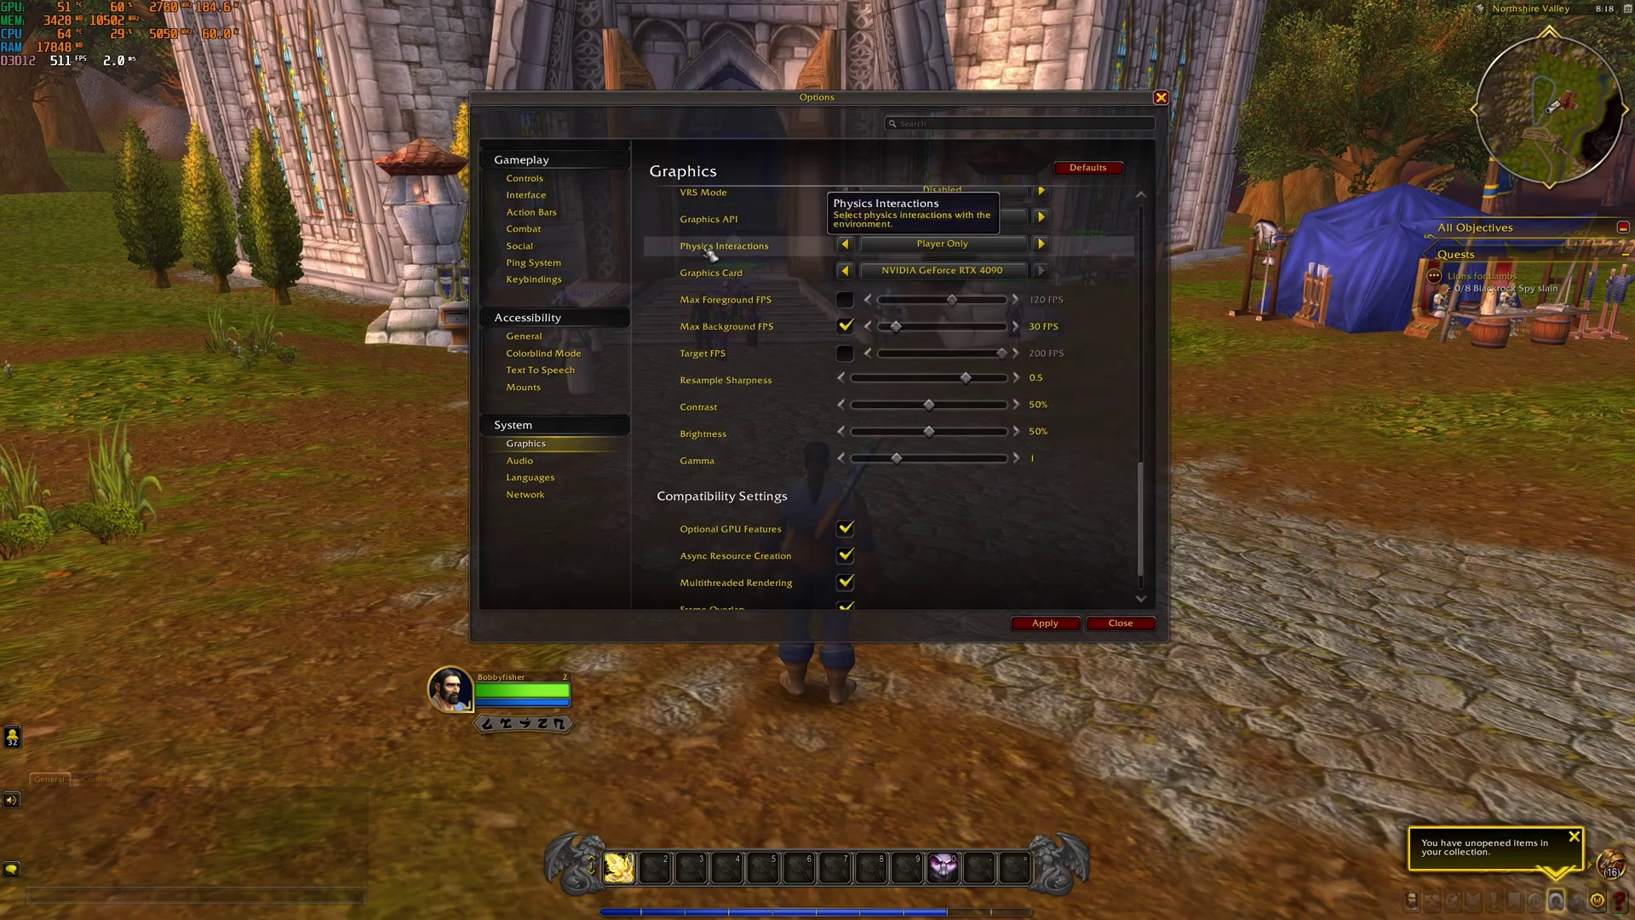
pyautogui.click(936, 245)
pyautogui.click(928, 281)
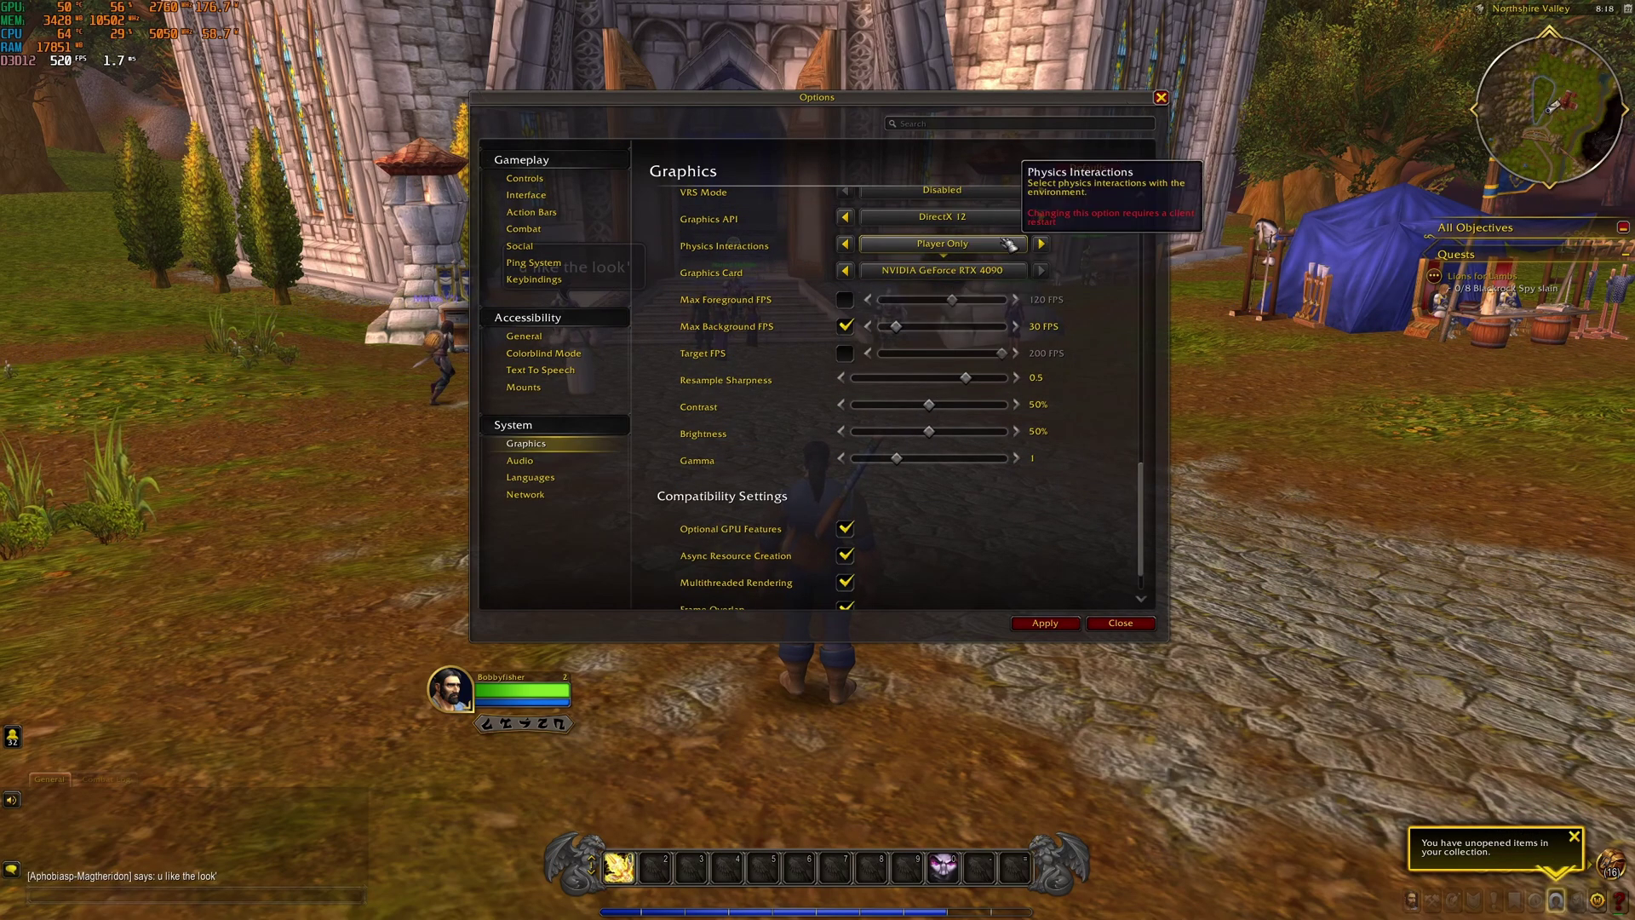
pyautogui.click(984, 273)
pyautogui.click(954, 308)
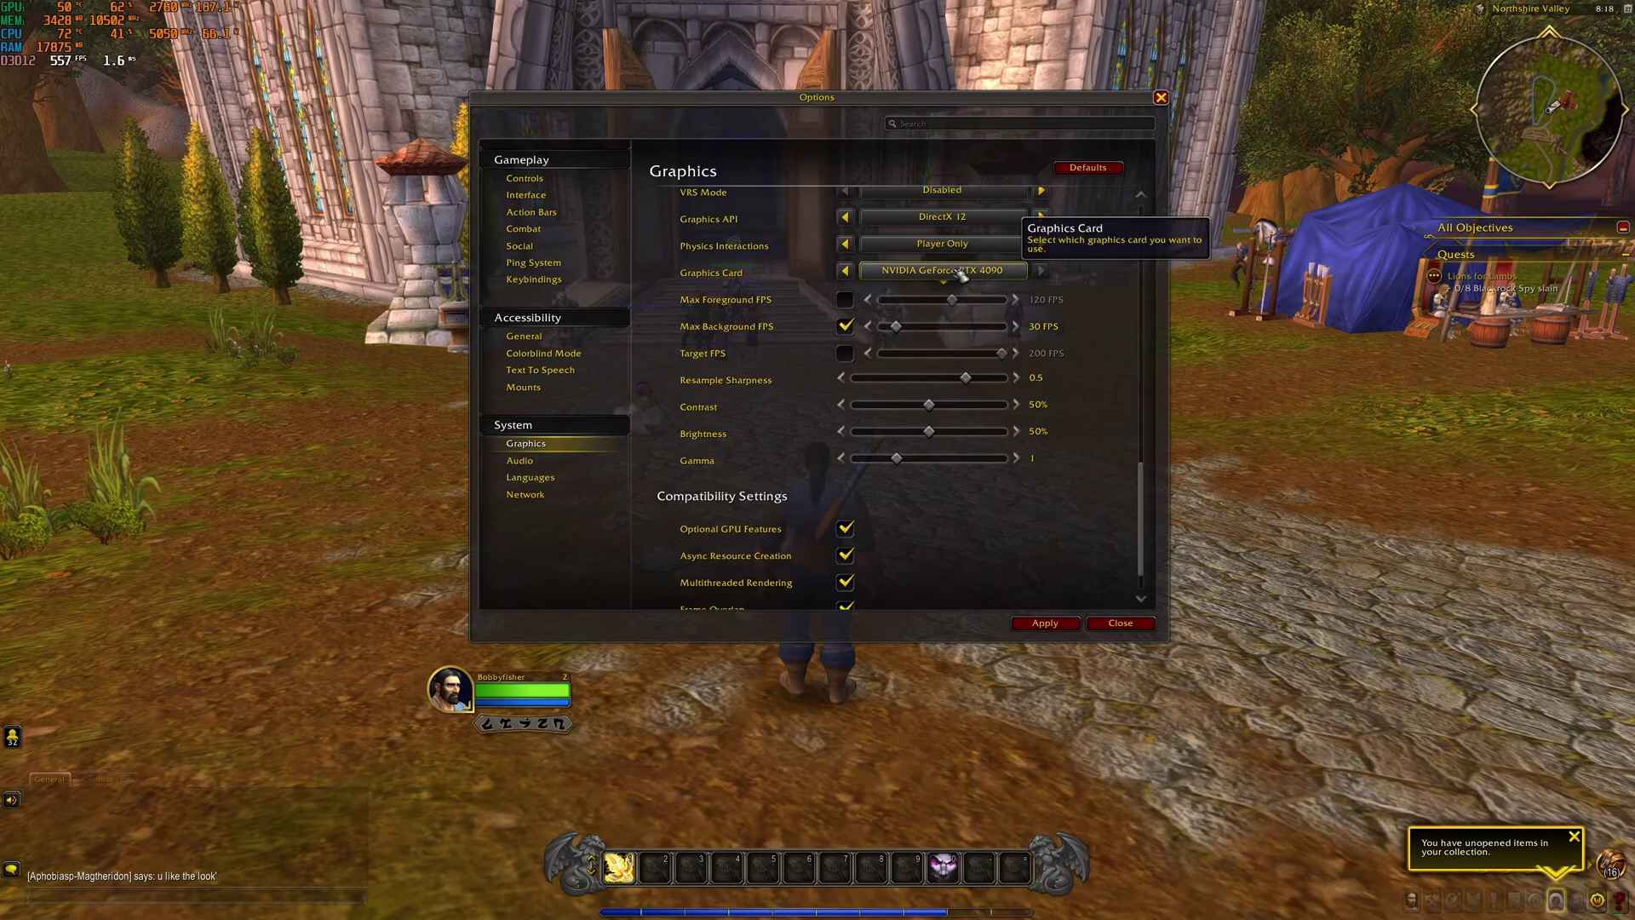
pyautogui.click(957, 269)
pyautogui.click(955, 310)
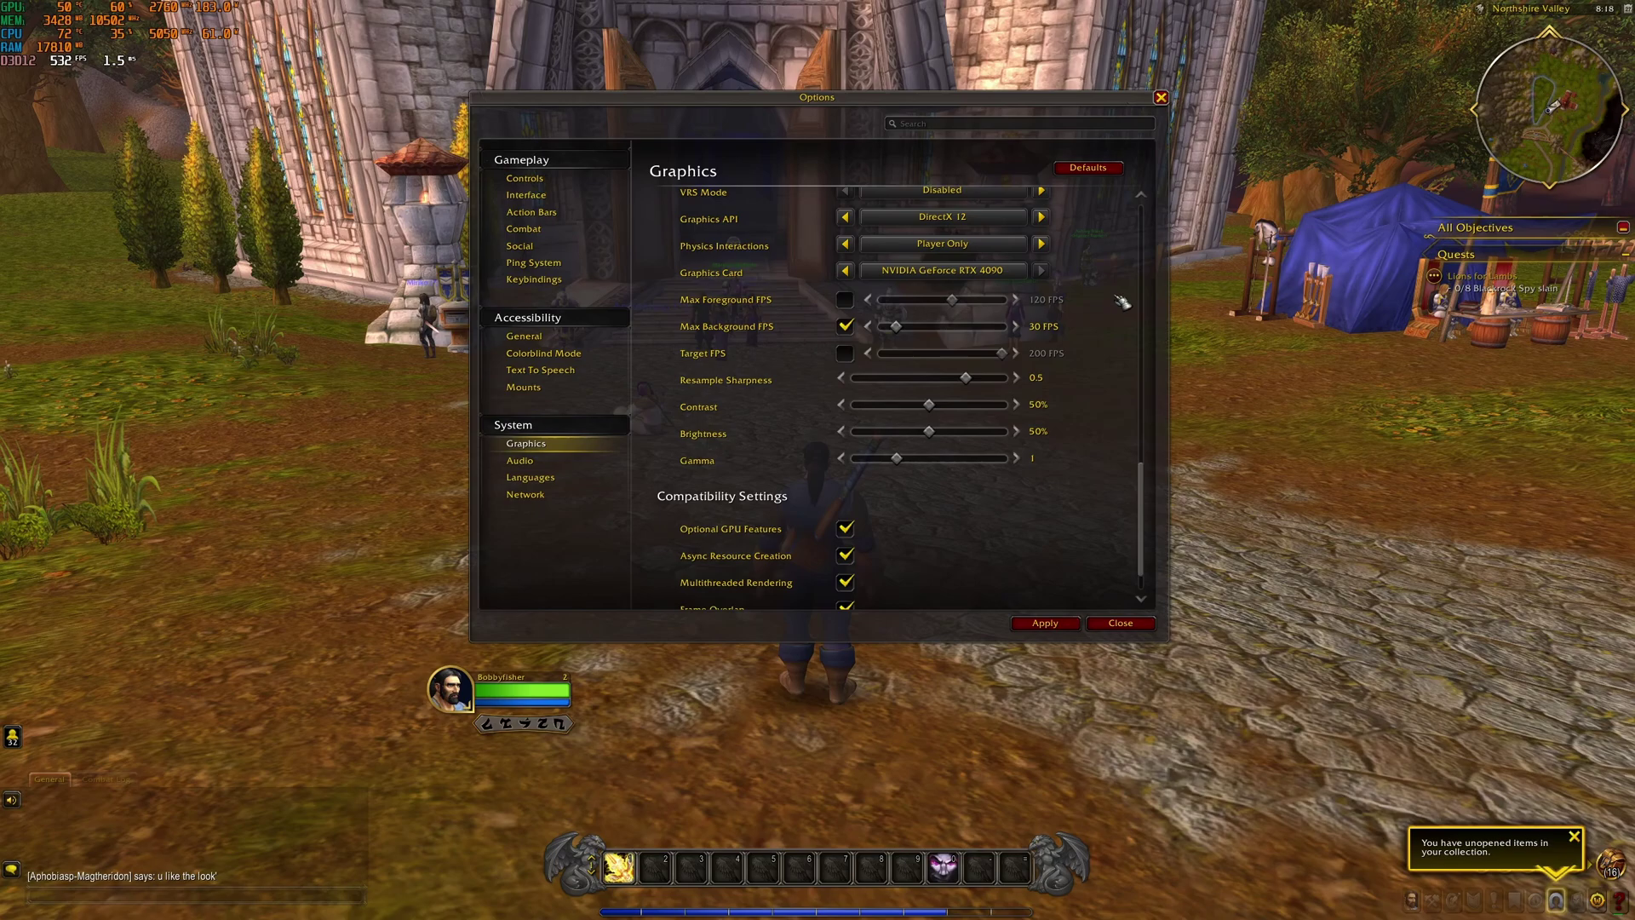
pyautogui.scroll(-2, 1123, 332)
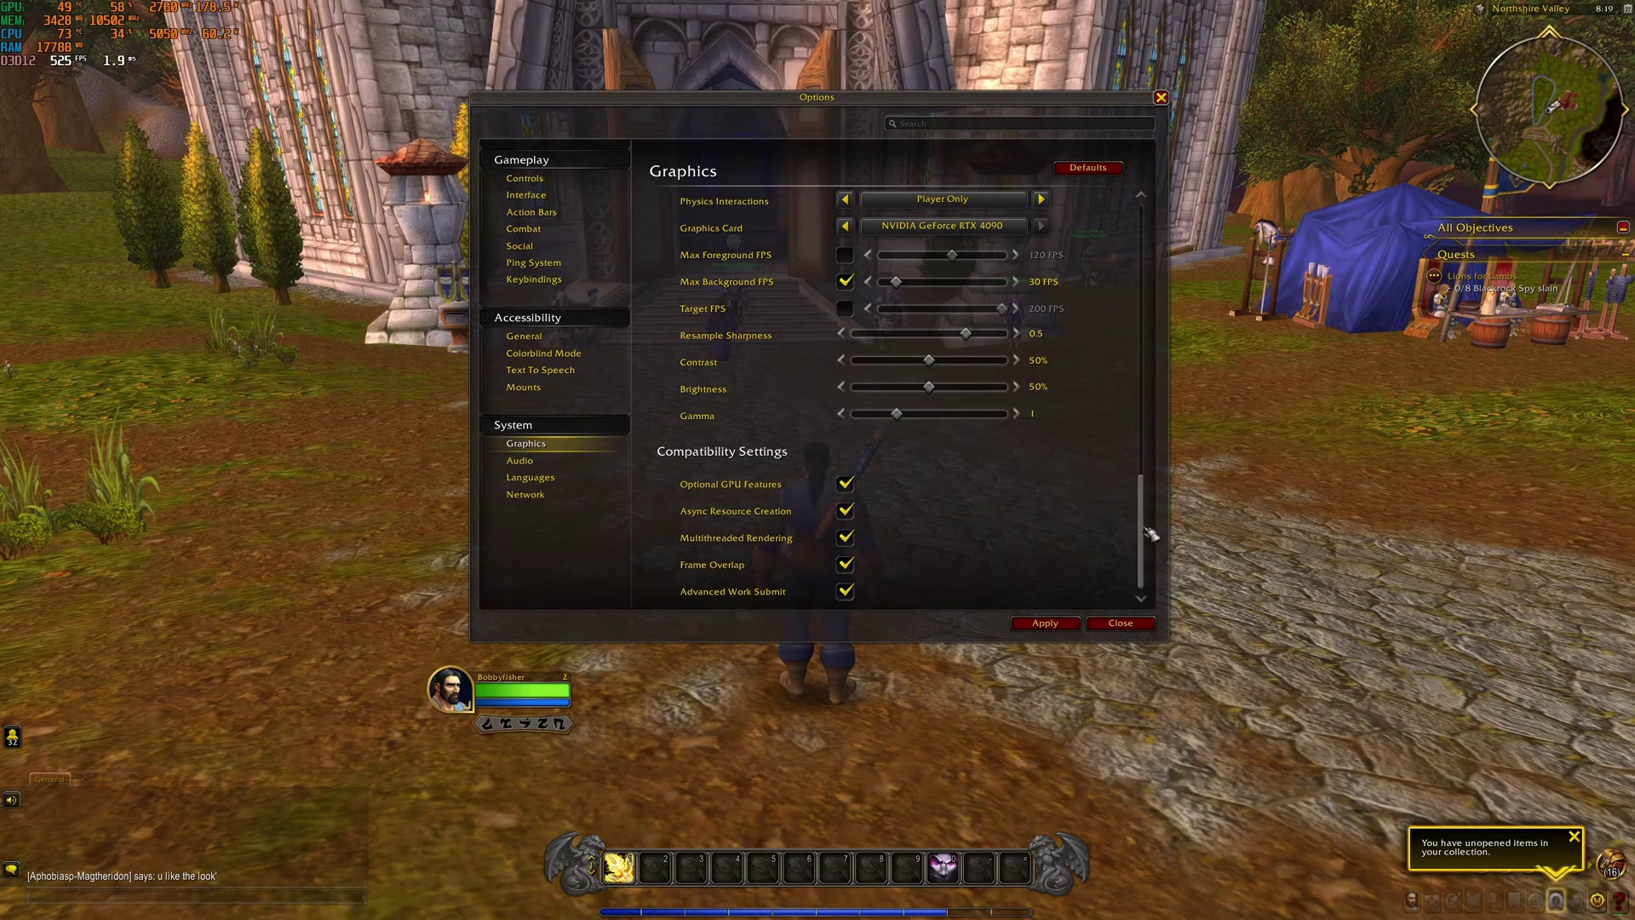
pyautogui.moveTo(1146, 532); pyautogui.dragTo(1124, 269)
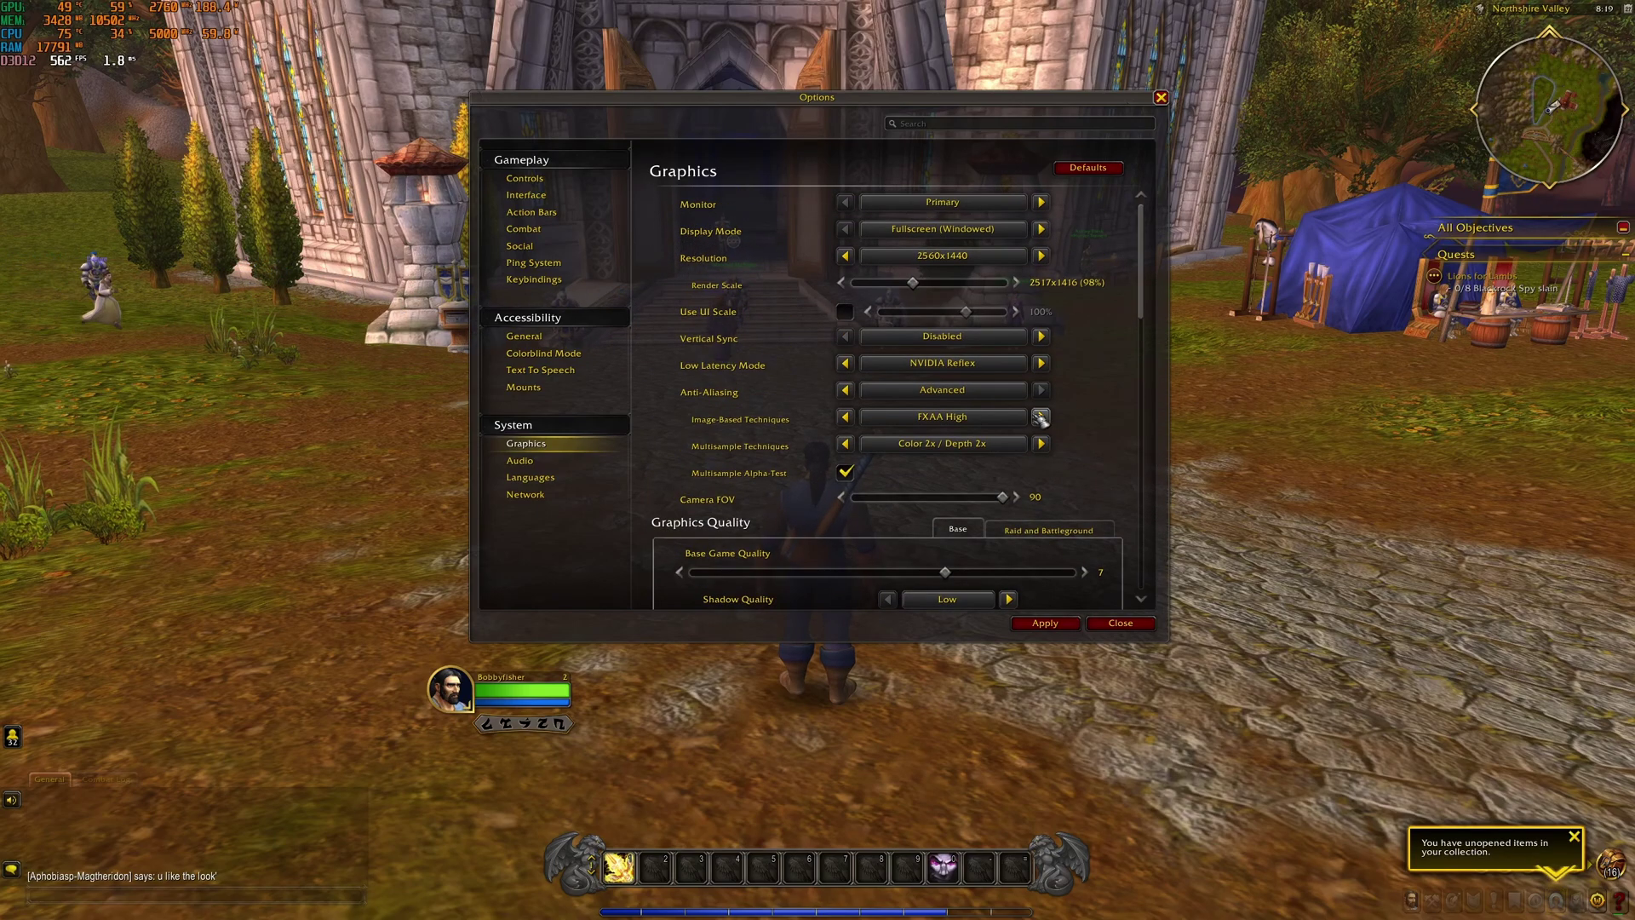